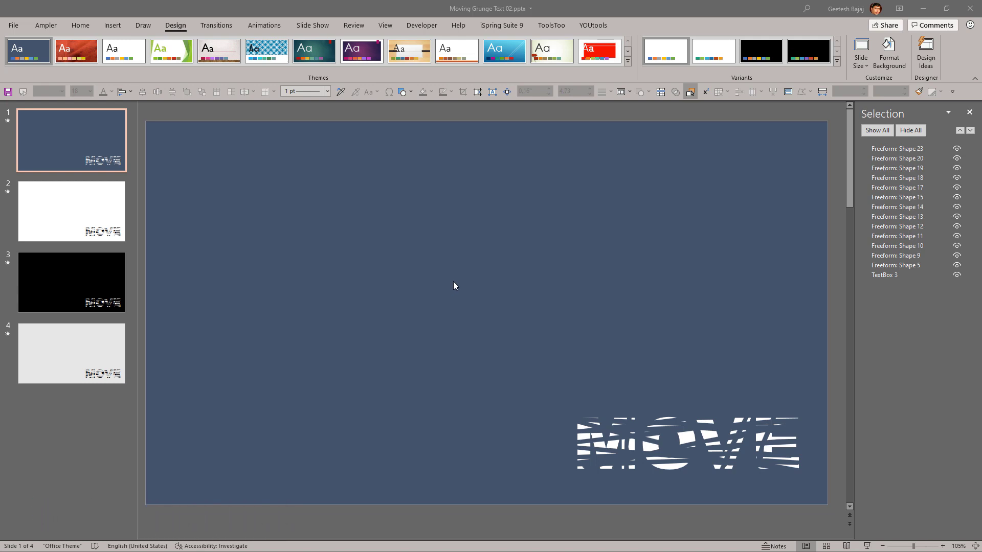
Step: Play the slide show from slide 1 through slide 4 to view the MOVE text animations, and exit it
click(867, 546)
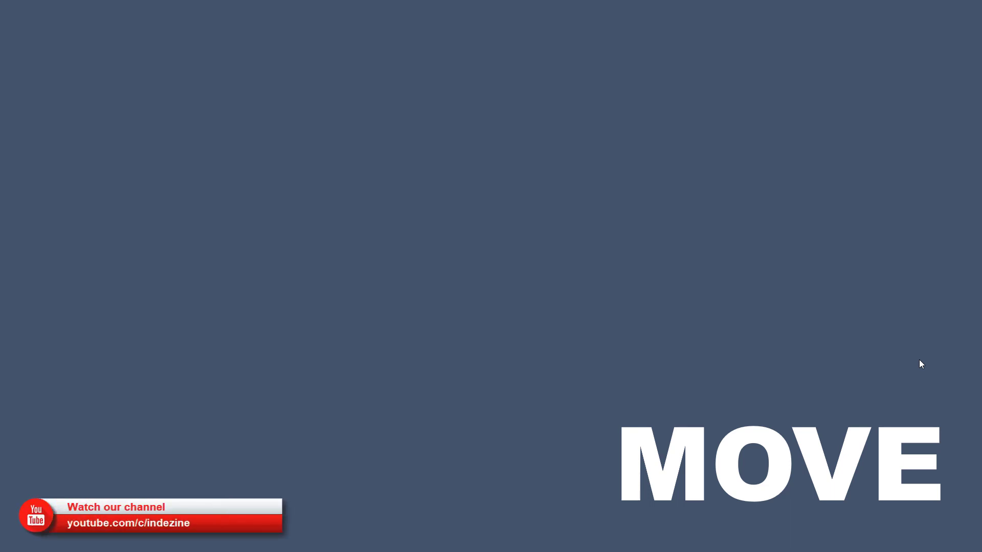
click(919, 360)
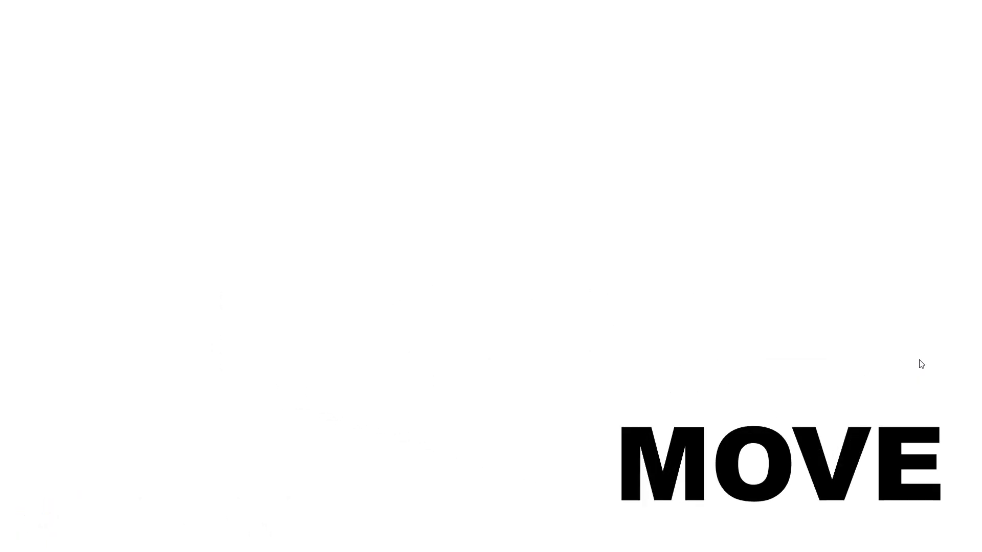
click(920, 360)
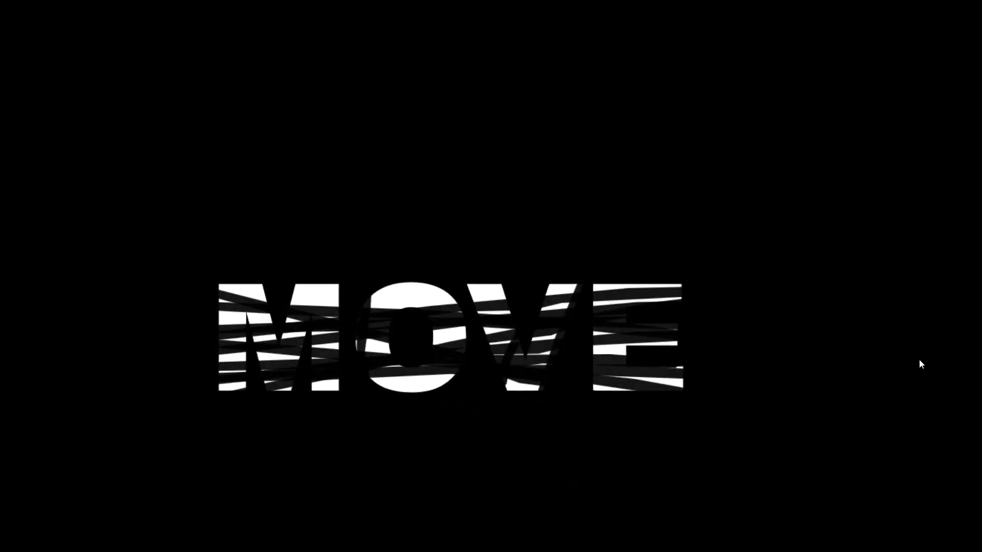
click(919, 364)
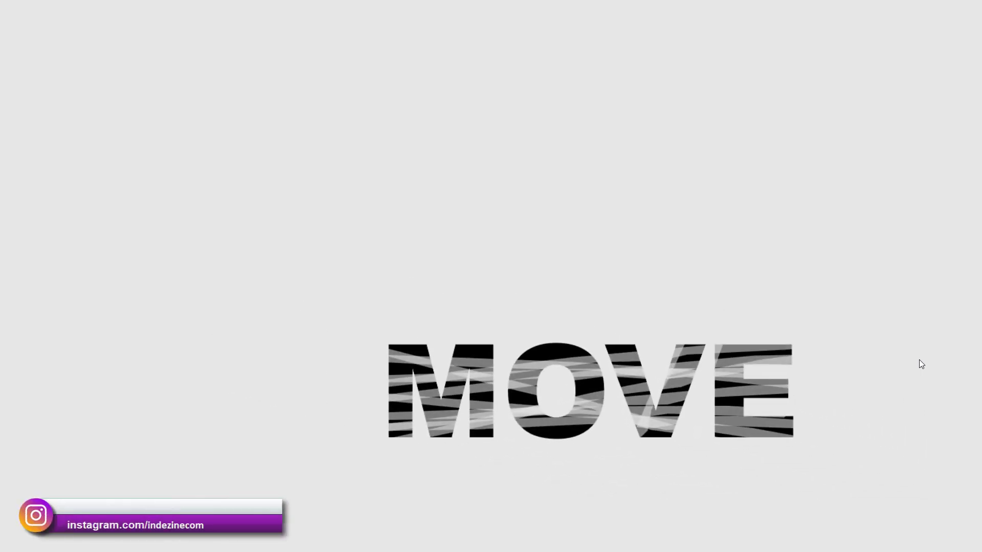
click(919, 360)
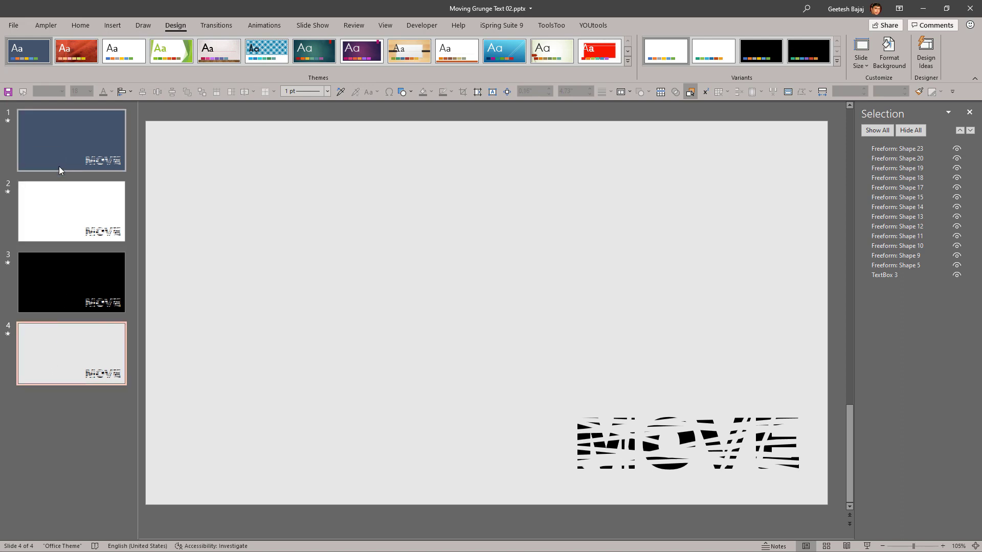
Step: Duplicate the black slide 3 and bring up the list of objects on the copy
click(55, 295)
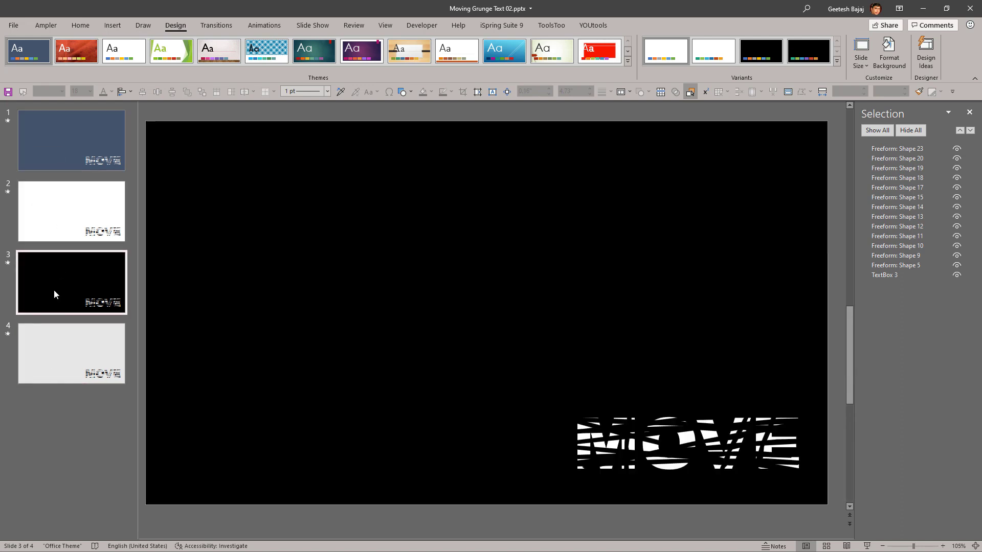
key(ctrl+d)
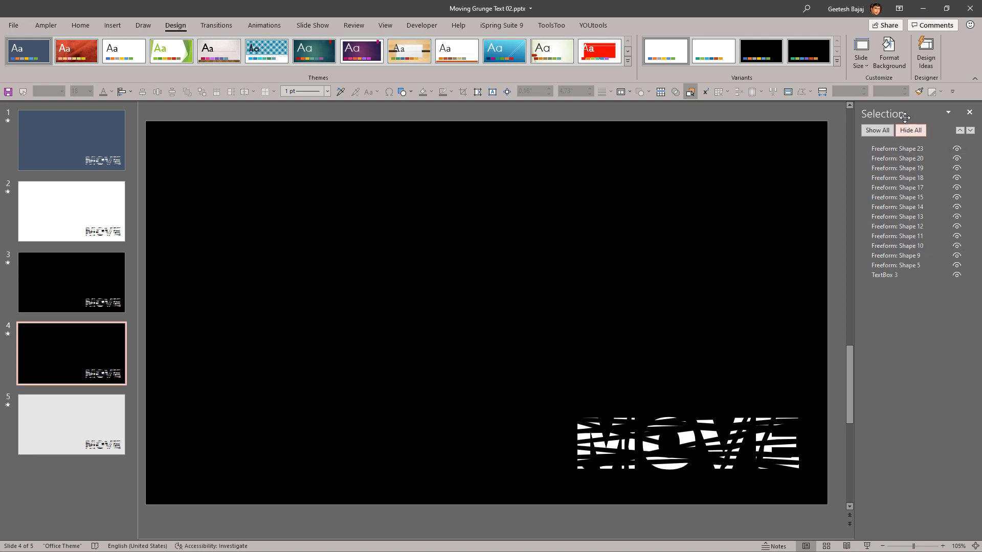
click(970, 113)
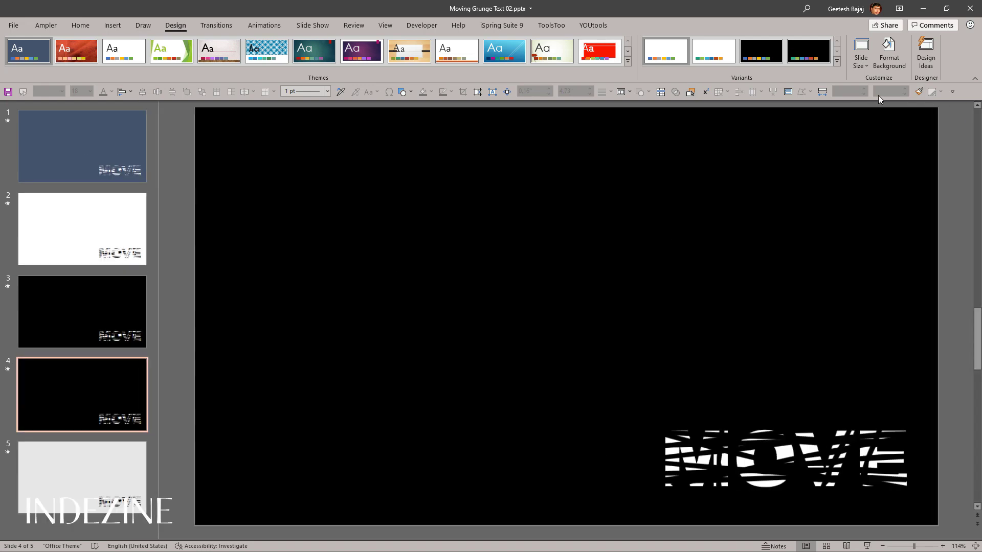
click(77, 26)
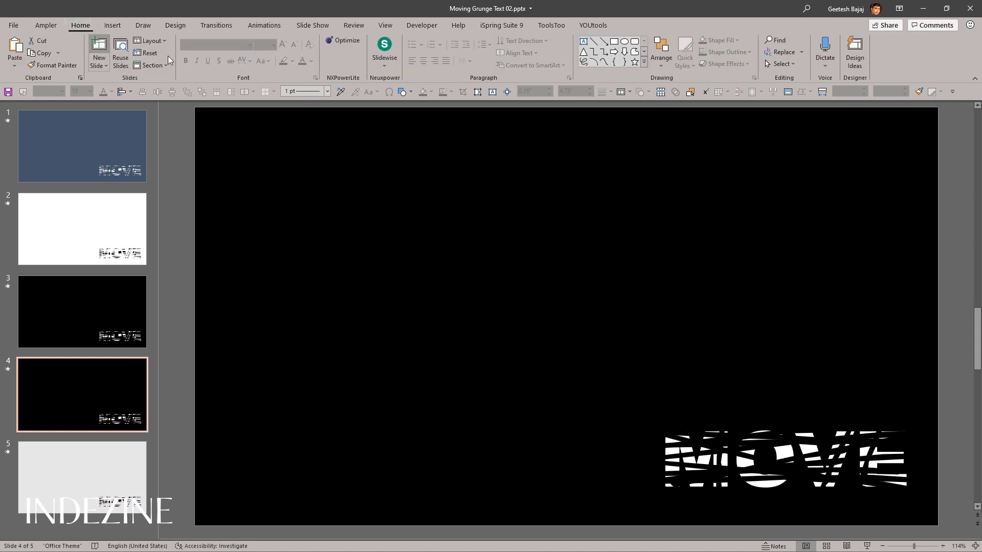
click(784, 65)
click(796, 105)
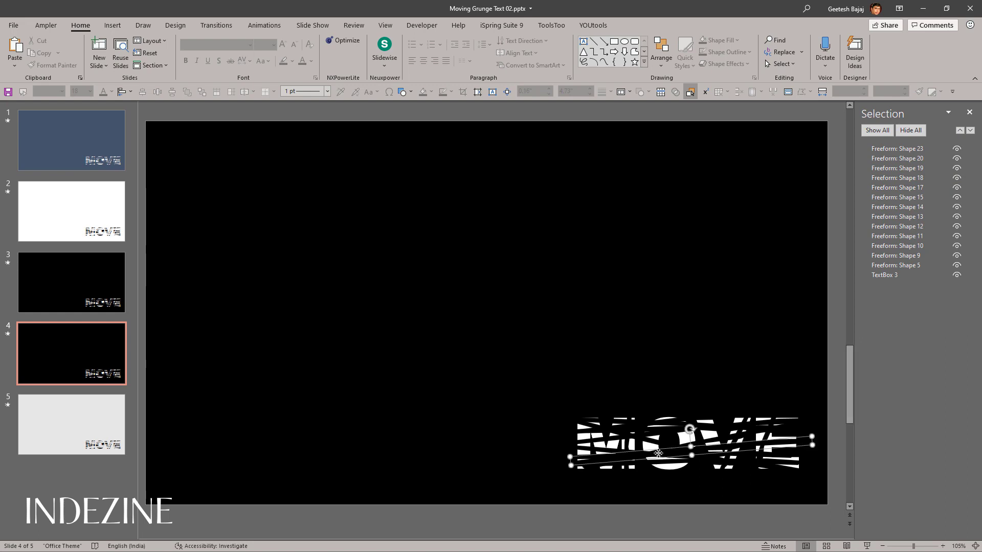
Step: Shift one thin freeform strip across the MOVE text and return it to its original place
click(551, 462)
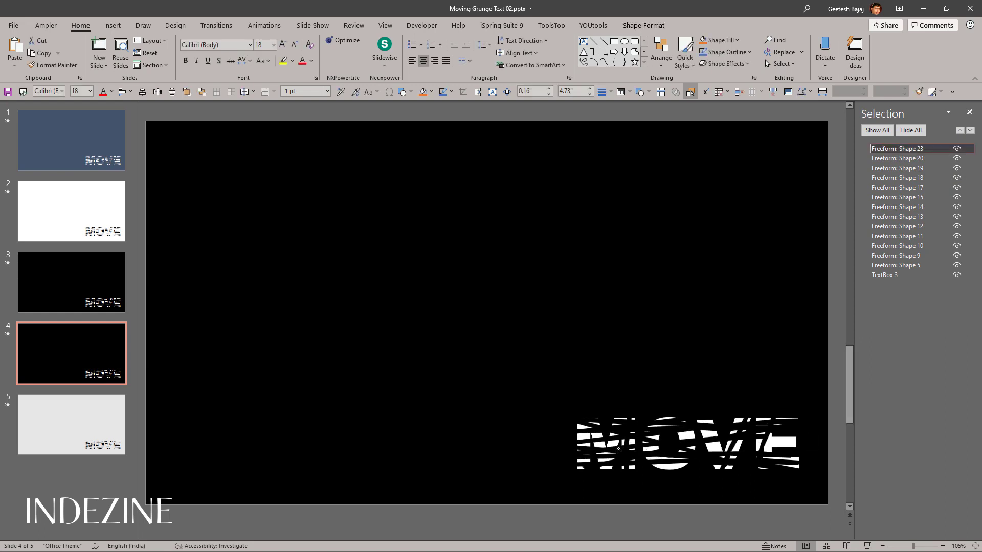
click(603, 442)
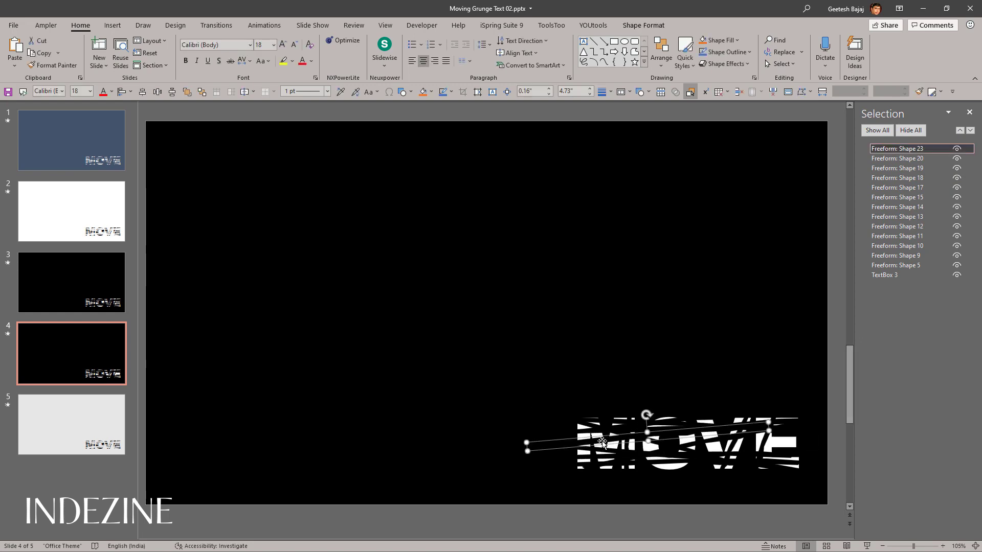
drag(602, 442, 646, 457)
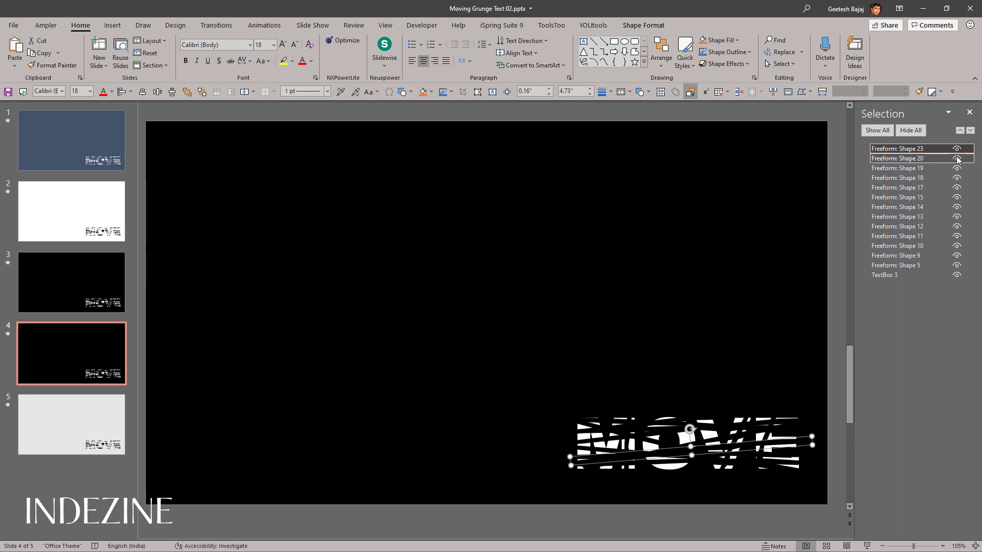
Step: Delete all the freeform shapes overlaying the MOVE text on slide 4, keeping only the text box
click(896, 168)
ctrl+click(897, 156)
ctrl+click(895, 149)
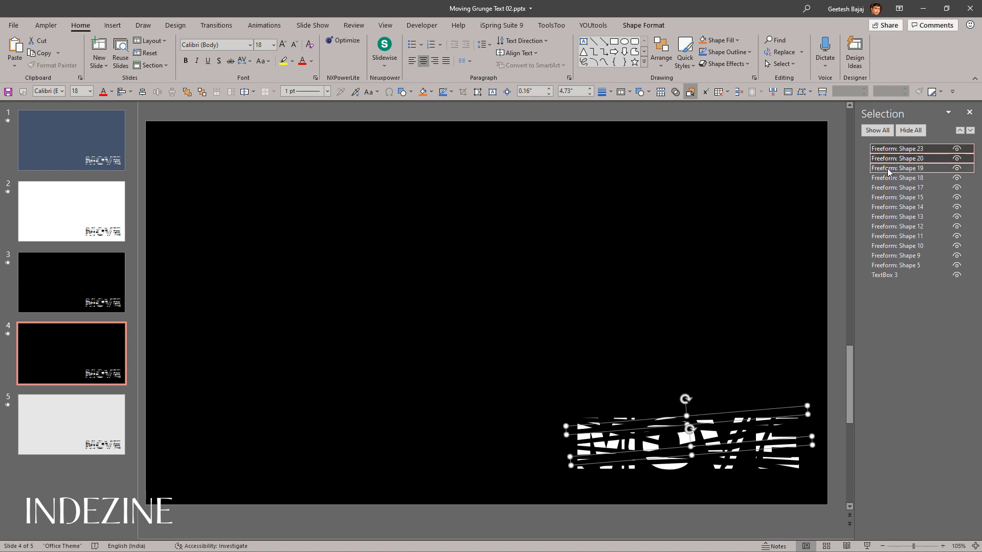
ctrl+click(887, 178)
ctrl+click(887, 187)
ctrl+click(885, 197)
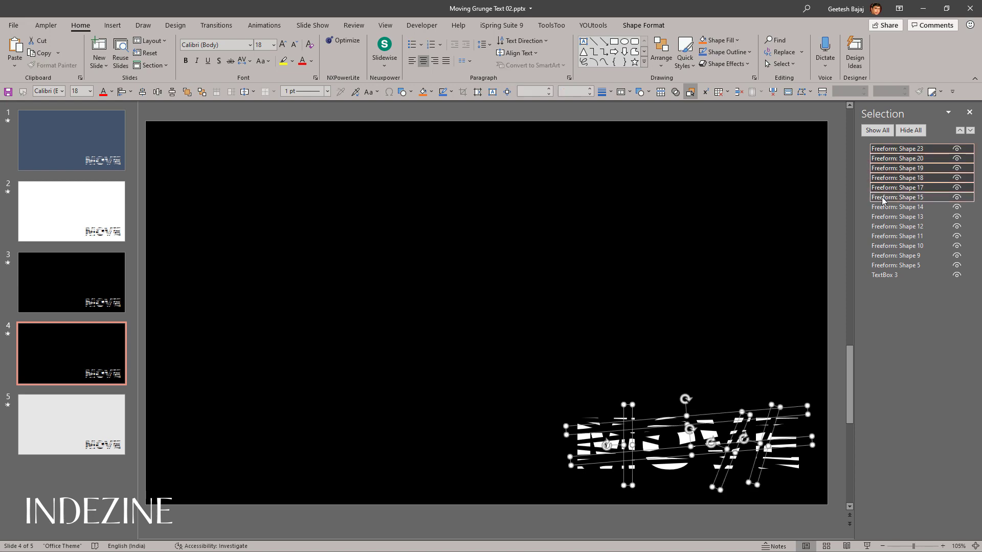
ctrl+click(882, 208)
ctrl+click(880, 217)
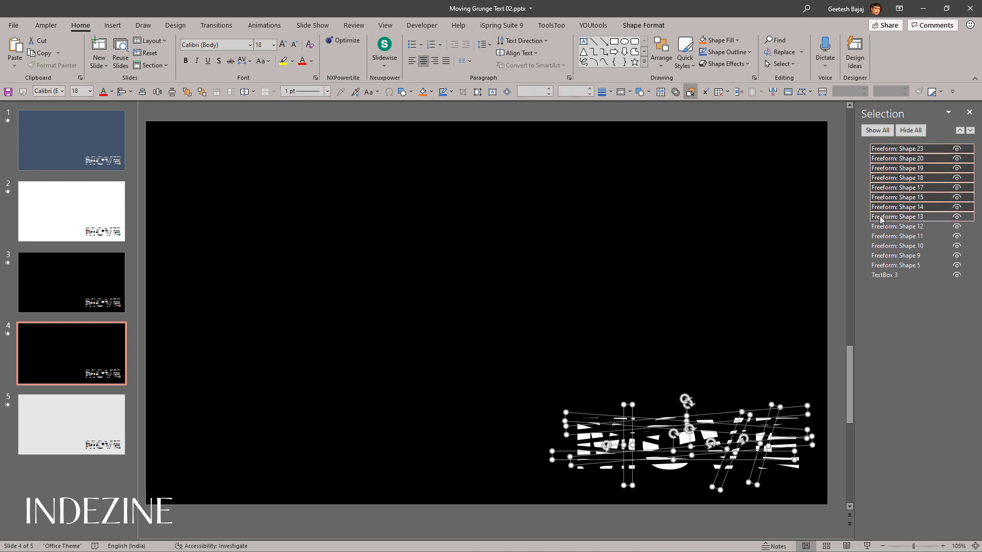
ctrl+click(880, 227)
ctrl+click(881, 237)
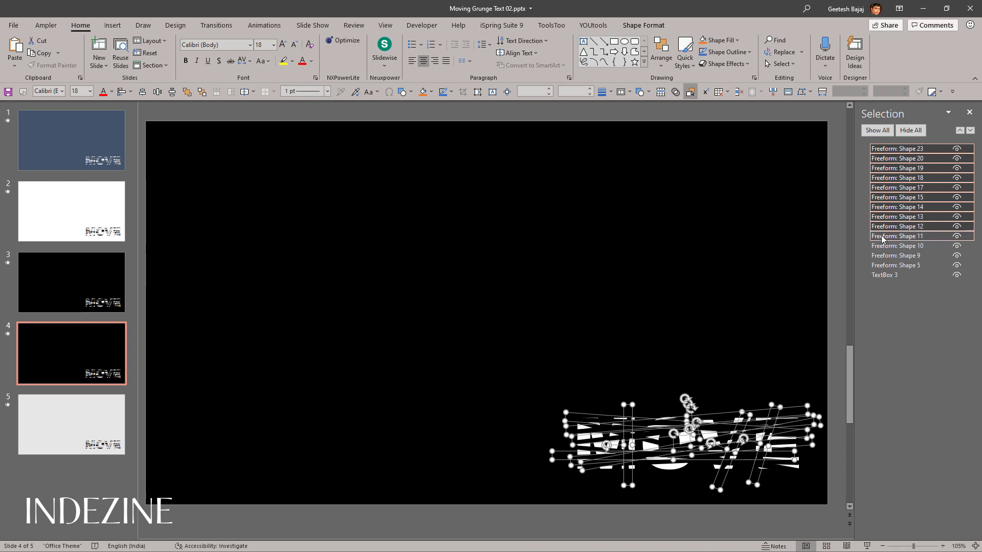
ctrl+click(884, 246)
ctrl+click(886, 256)
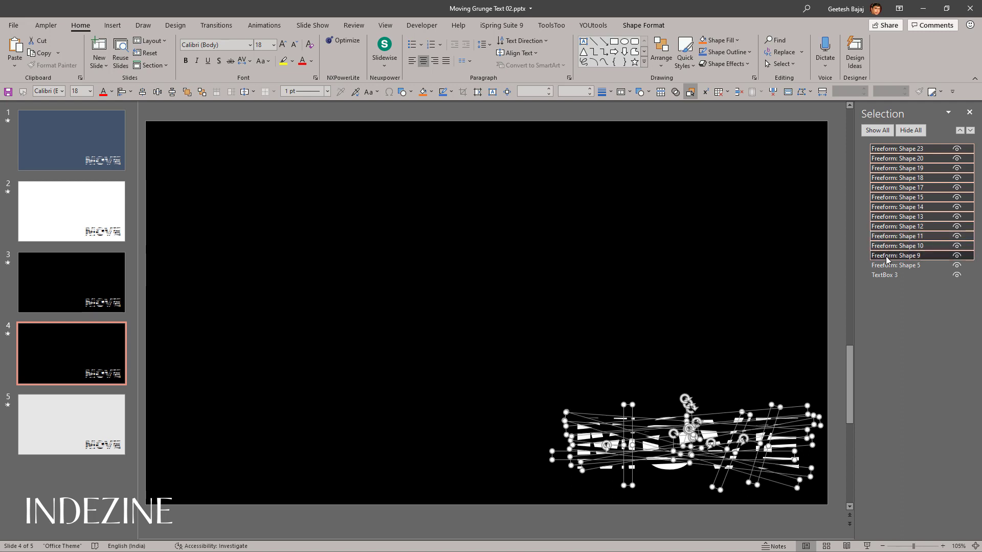
ctrl+click(890, 266)
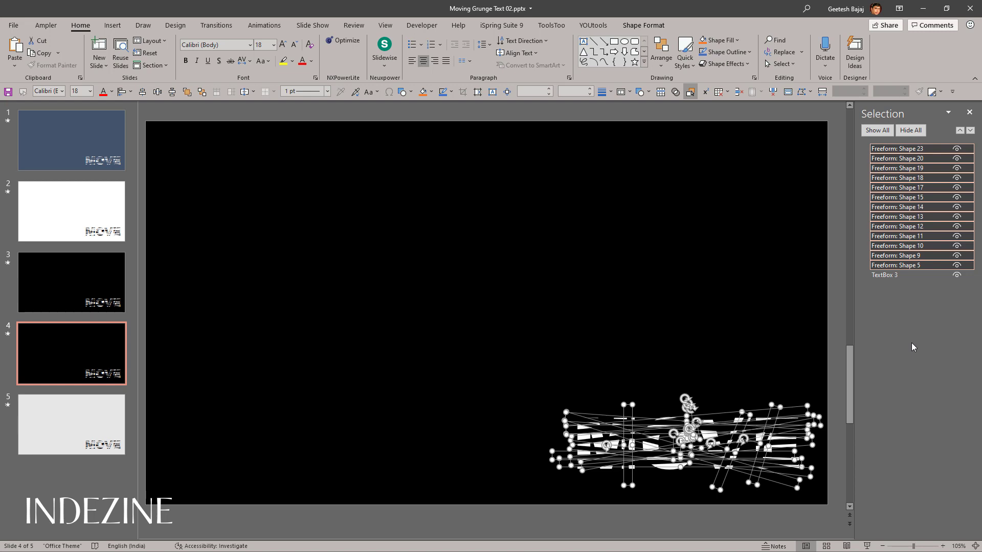
key(Delete)
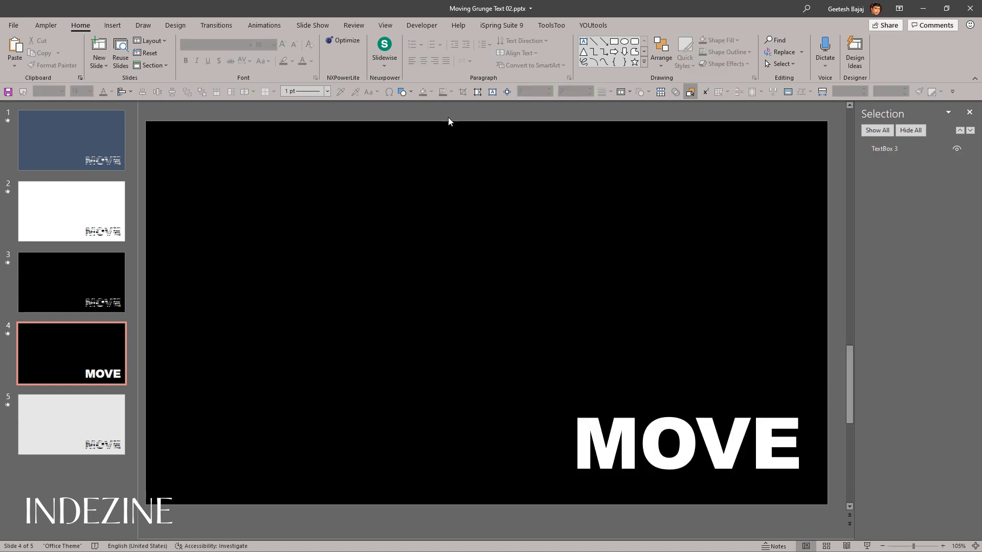
Step: Remove both existing animations from the MOVE text box on slide 4 and play the slide to check it
click(260, 30)
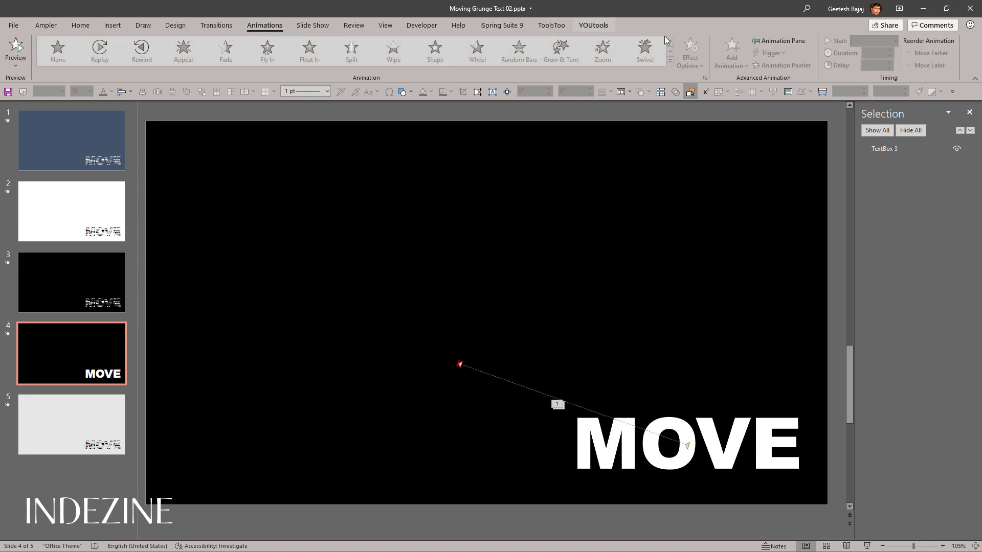
click(775, 41)
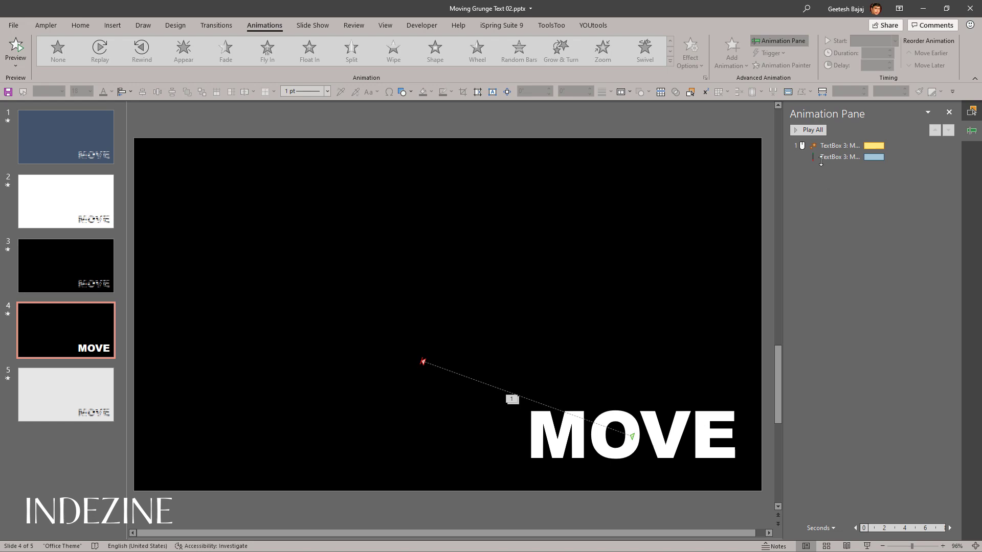
click(823, 146)
key(Delete)
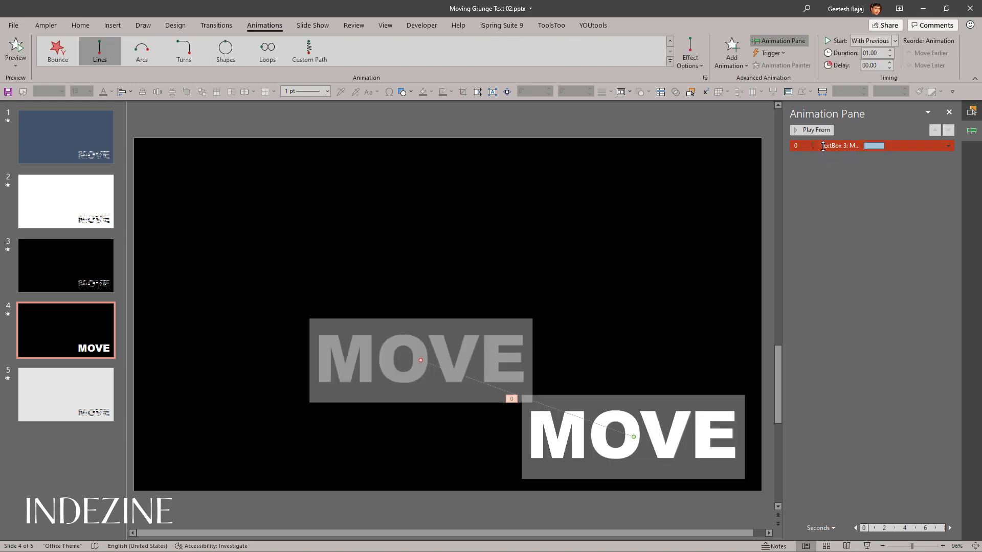
key(Delete)
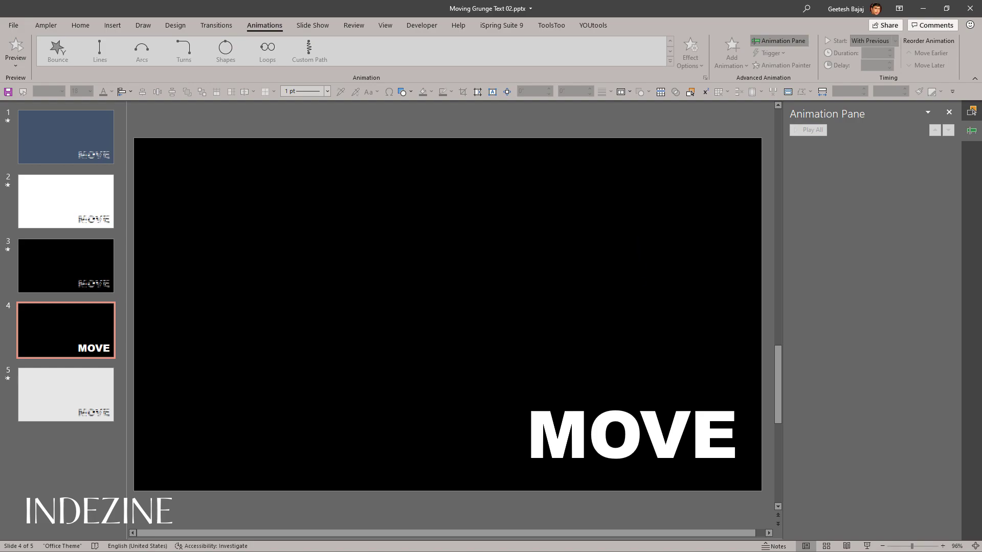
click(867, 546)
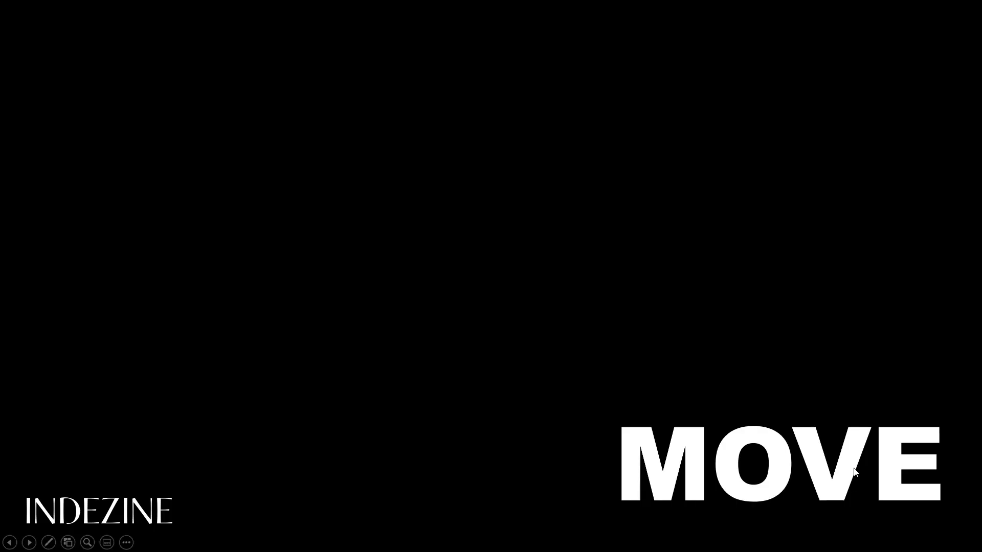
key(Escape)
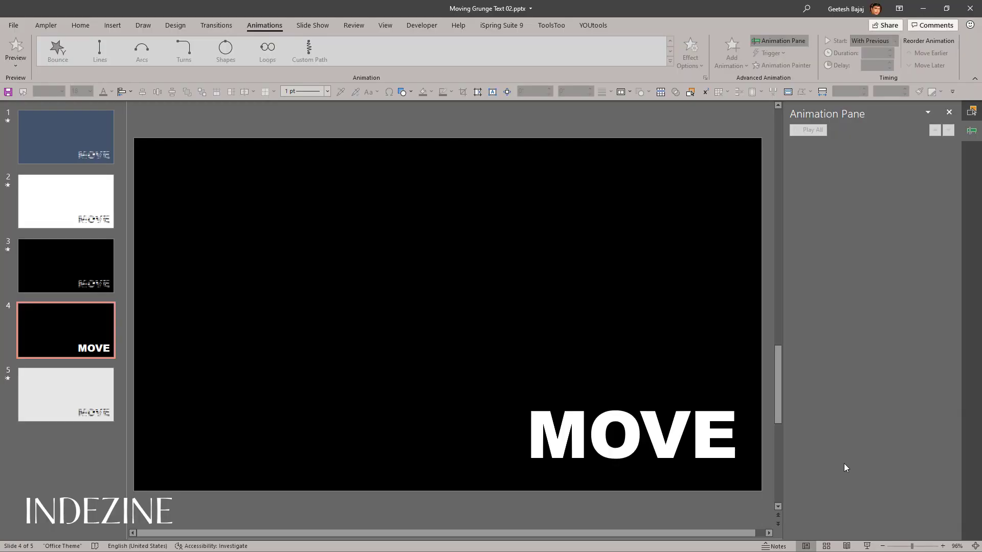
Step: Select the word MOVE and check its font and font size
click(628, 429)
click(677, 394)
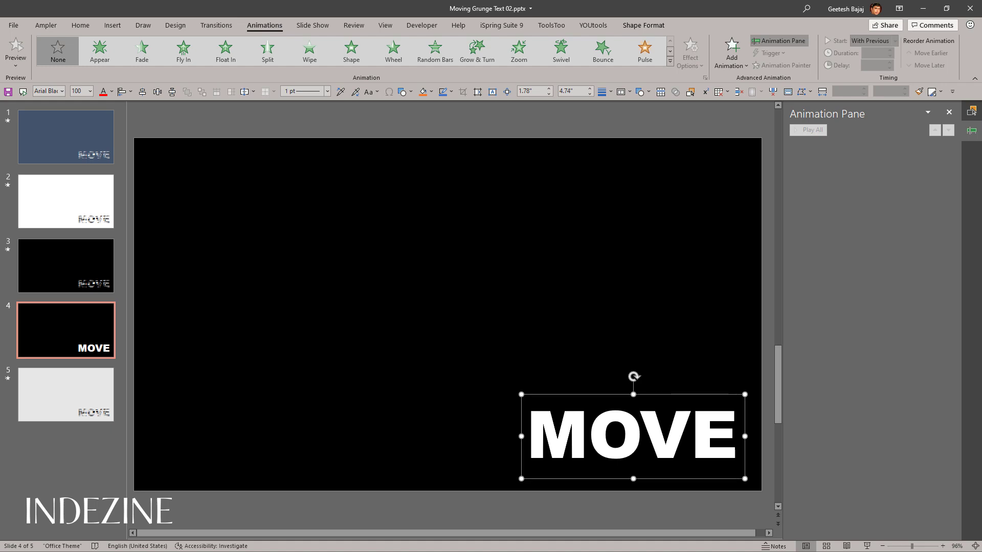
drag(539, 438, 717, 439)
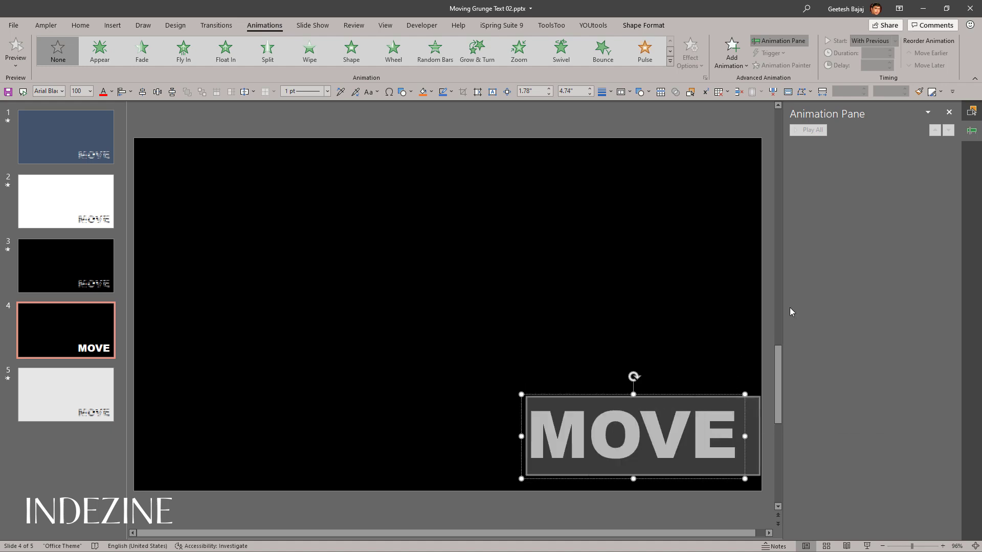
click(80, 25)
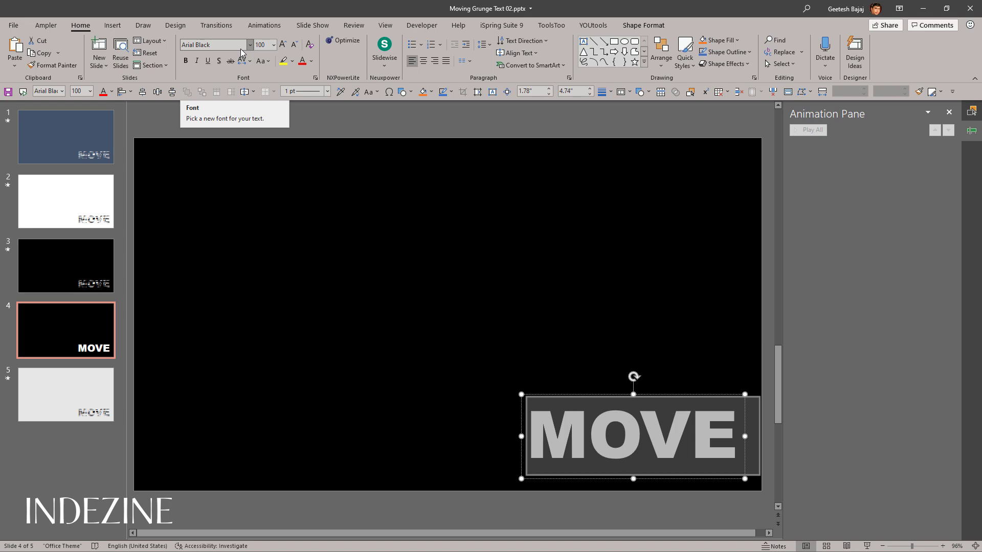
click(438, 129)
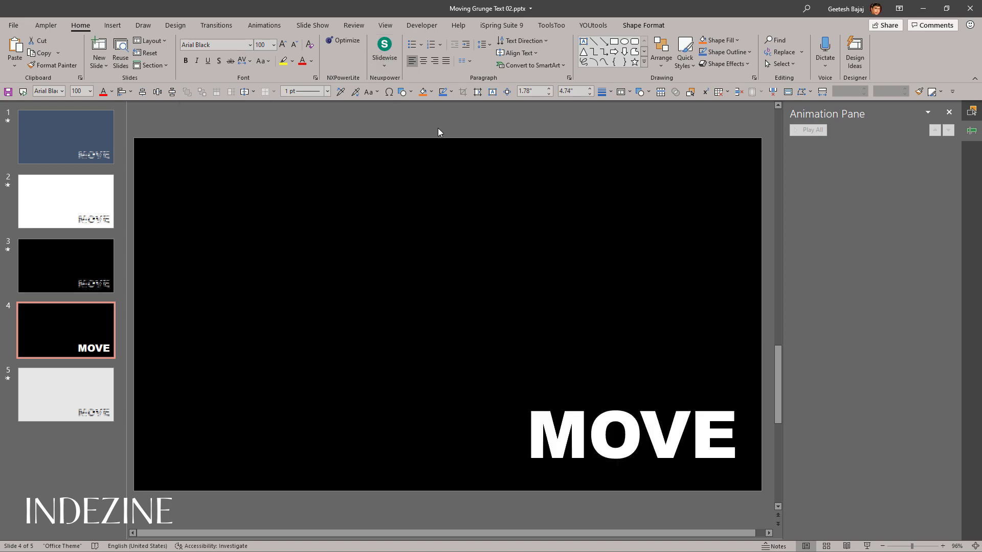
Step: Add a Grow/Shrink emphasis animation to the MOVE text box on slide 4
click(618, 419)
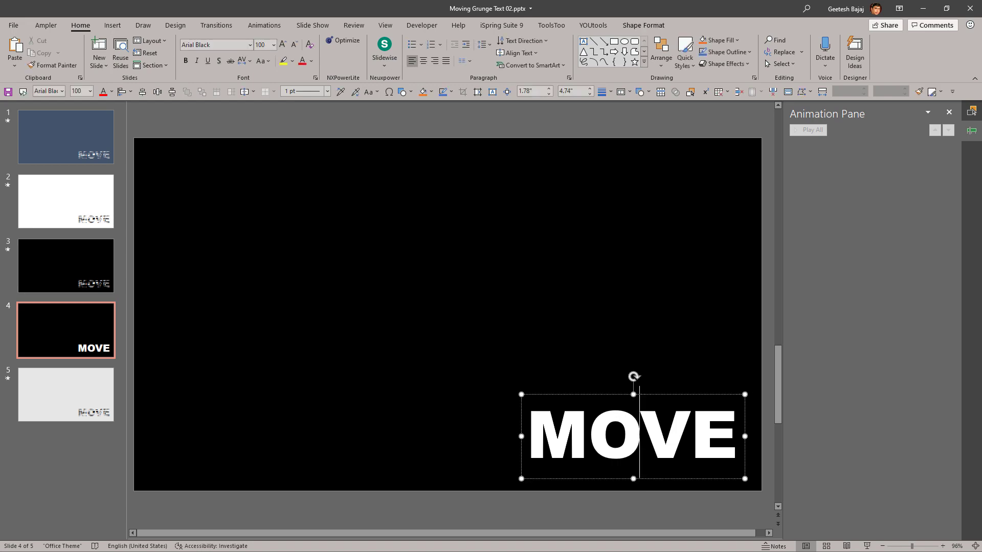
click(614, 395)
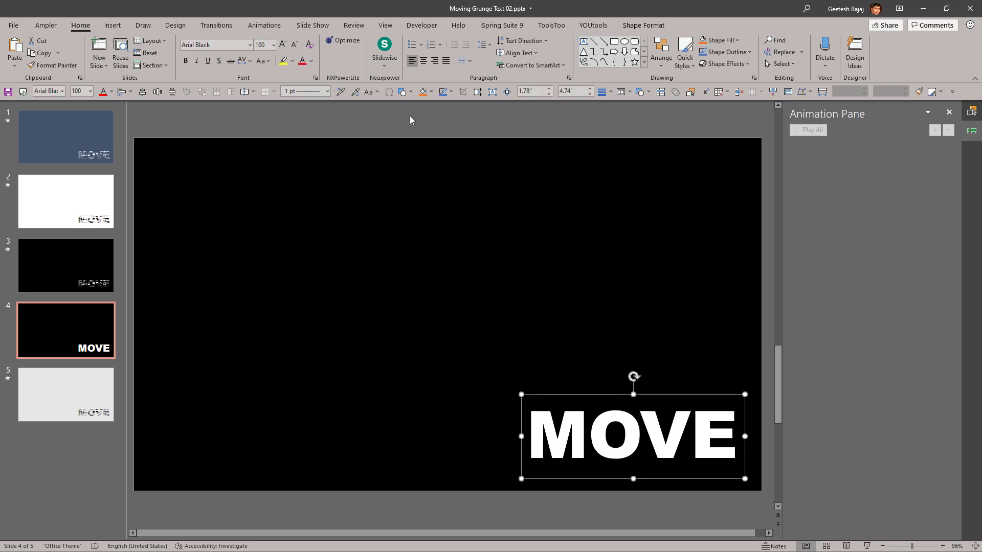
click(264, 25)
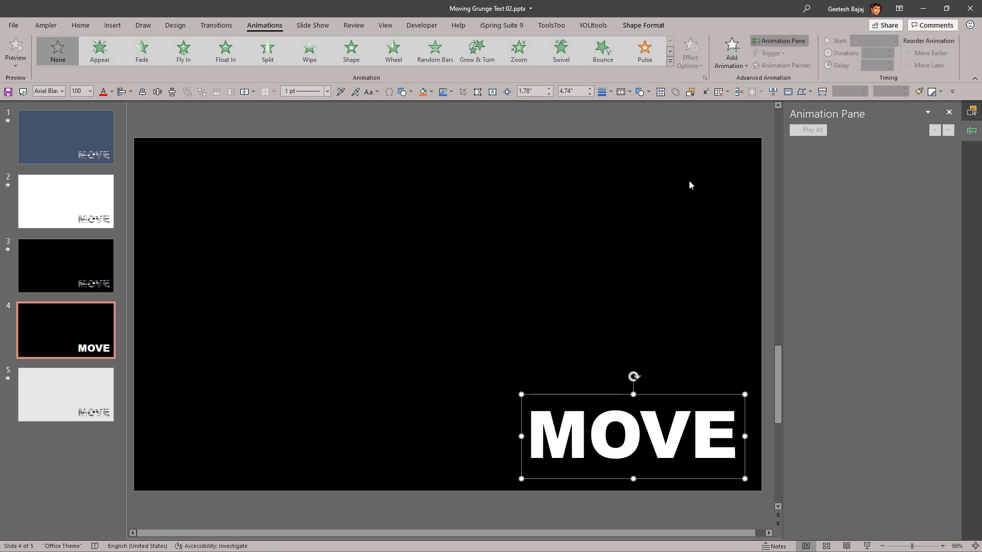
click(727, 68)
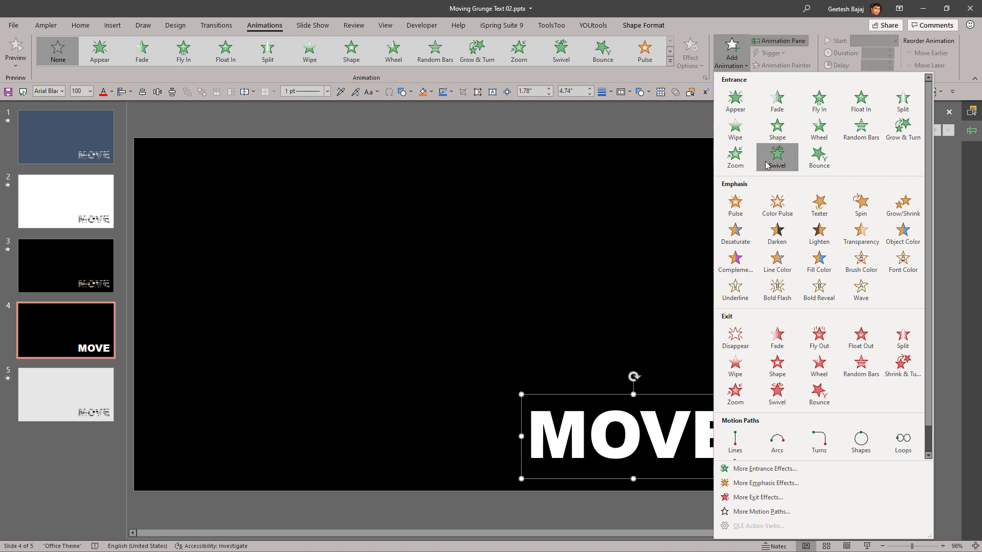
click(902, 211)
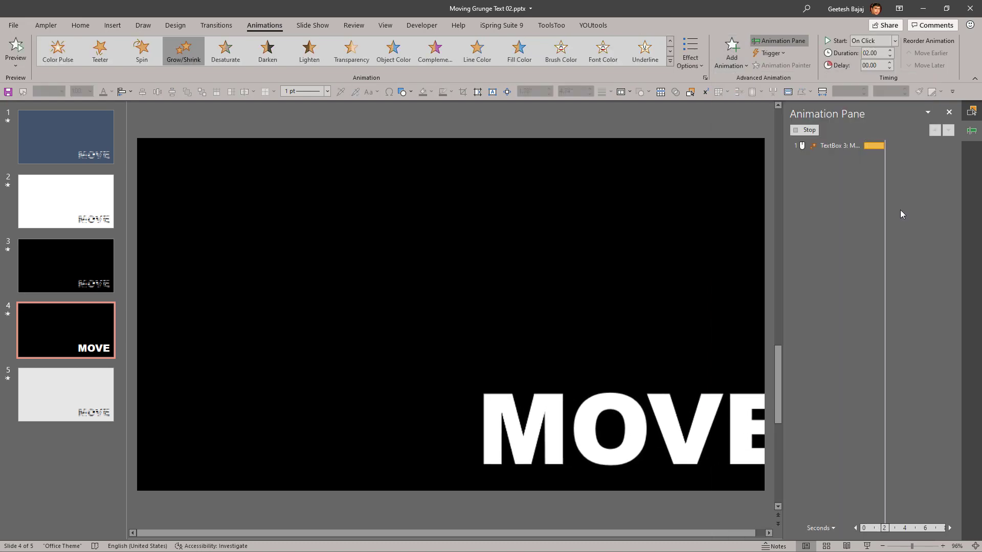
Step: Play slide 4 in the slide show to check the Grow/Shrink animation on the MOVE text box
click(657, 423)
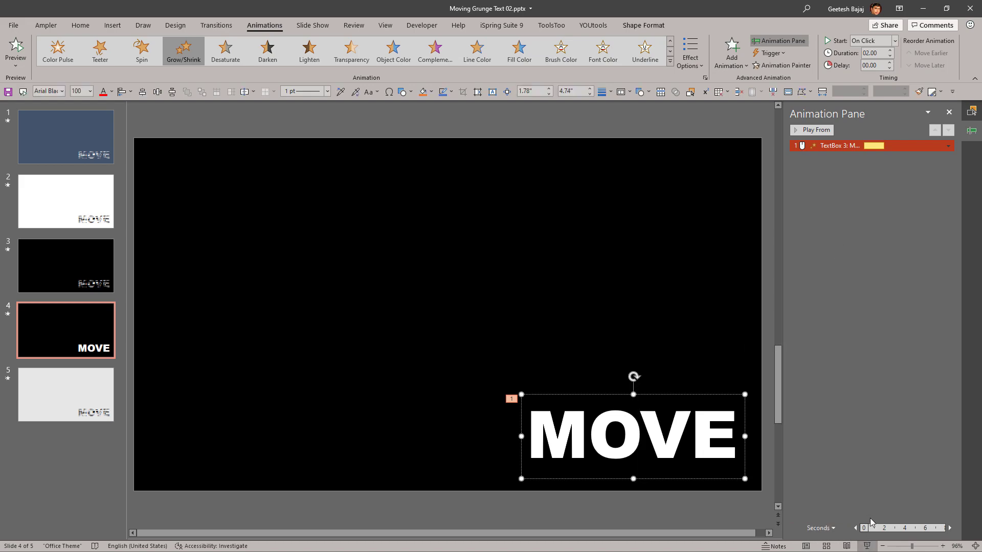
click(867, 546)
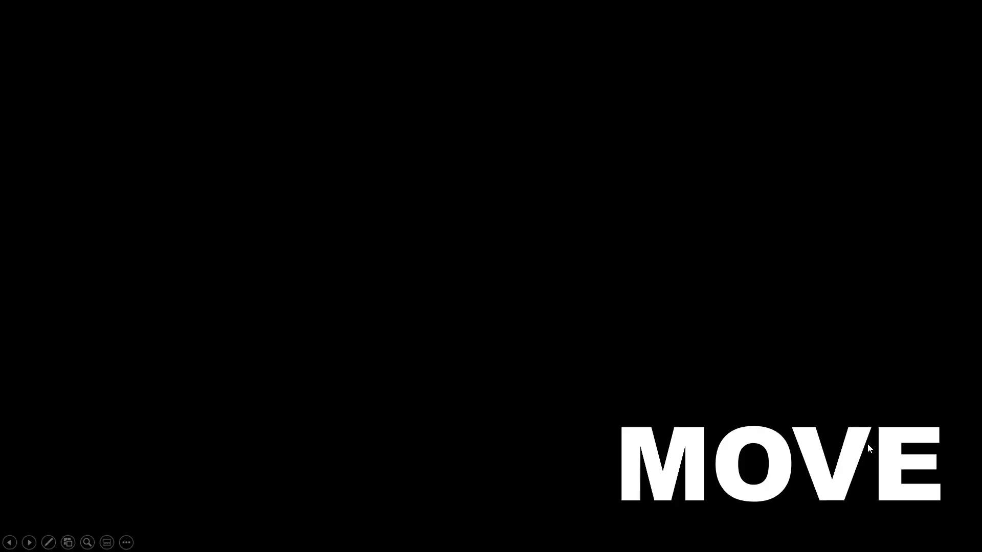
click(867, 443)
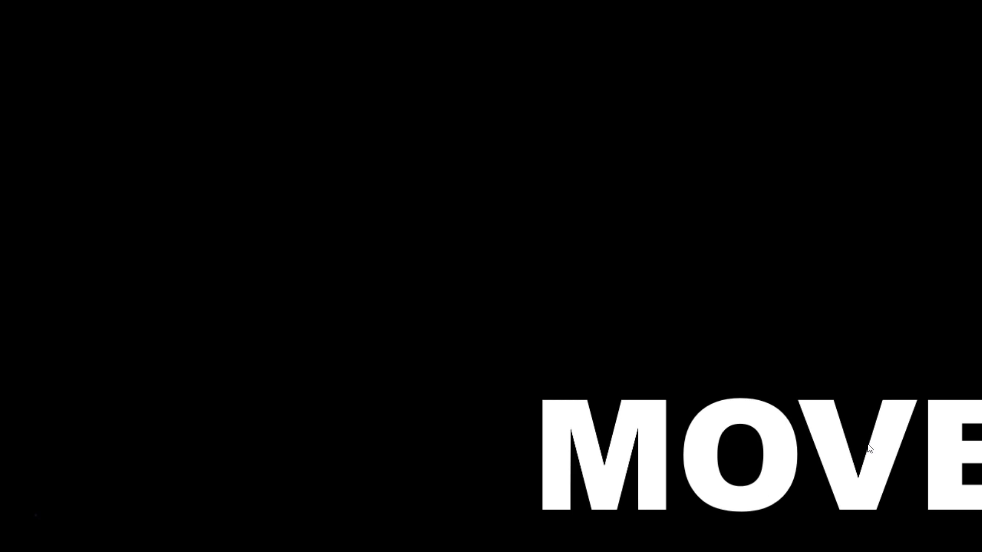
key(Escape)
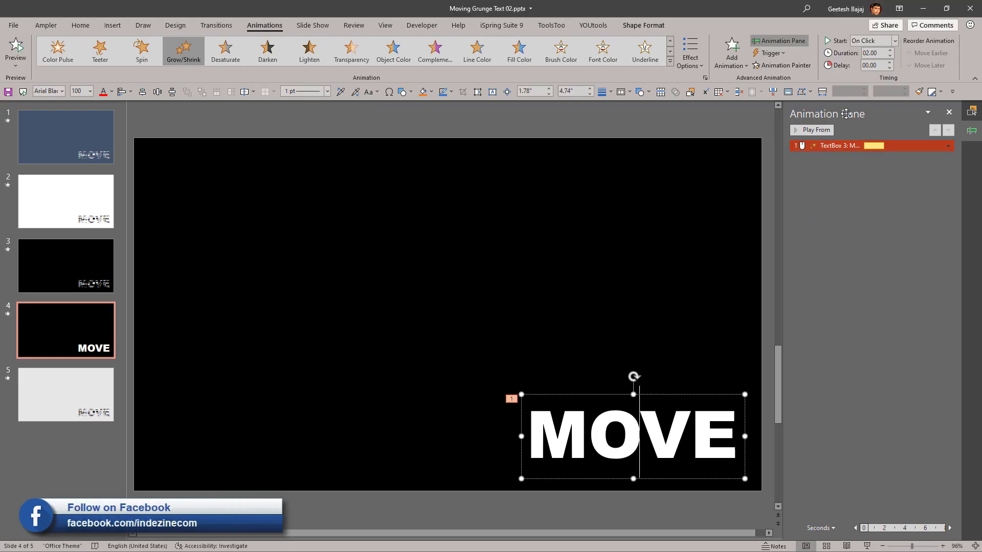
Step: Turn on Auto-reverse in the effect options of the MOVE text's Grow/Shrink animation
click(834, 146)
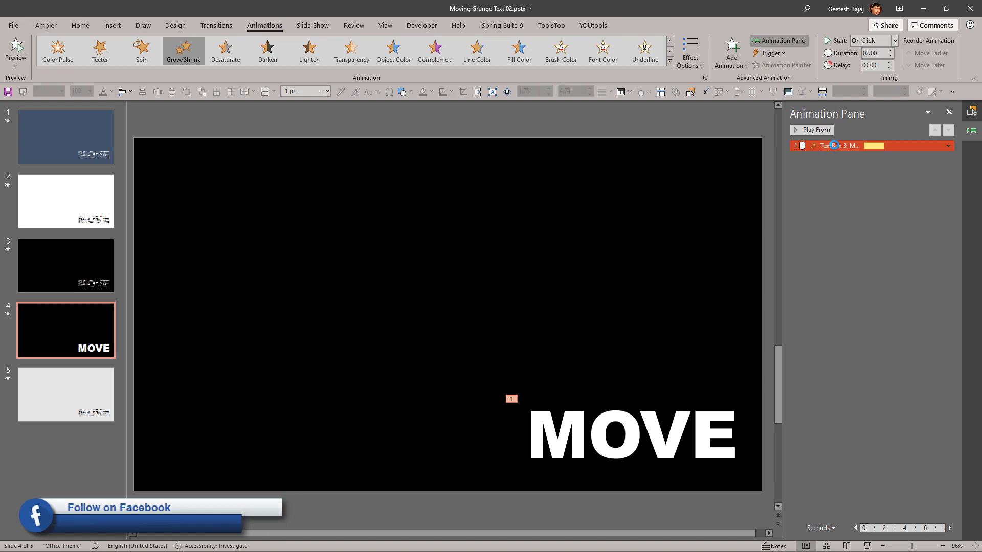
double_click(834, 146)
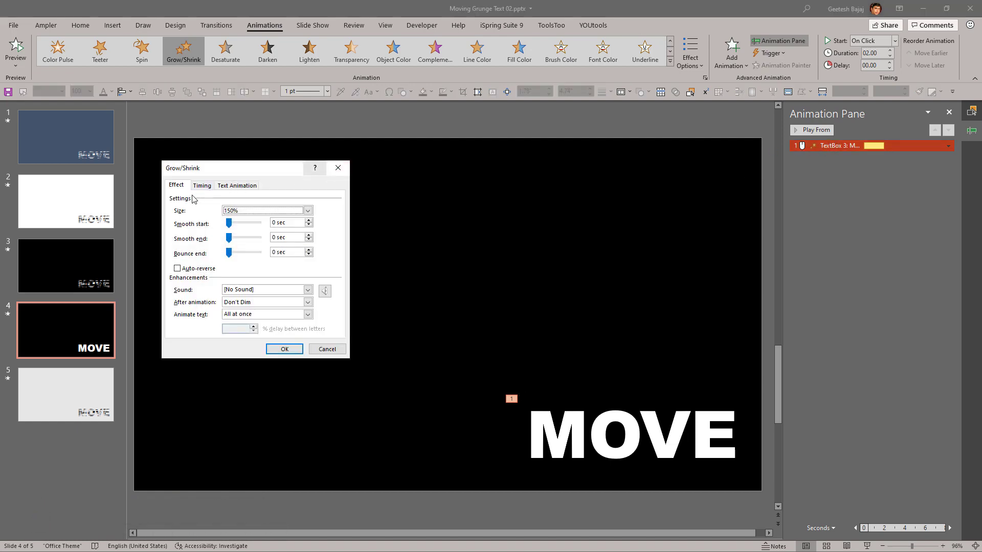
drag(220, 172, 334, 171)
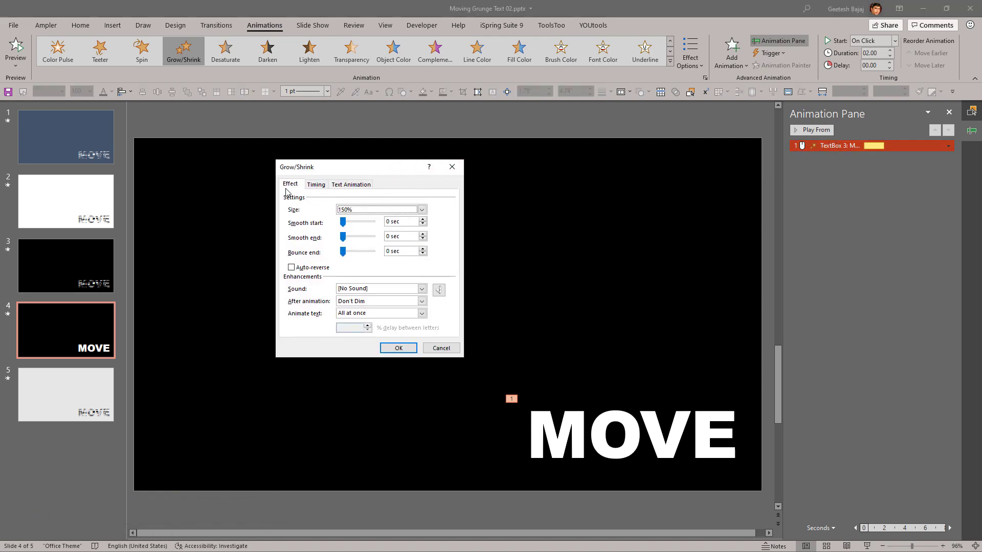
click(291, 268)
click(395, 351)
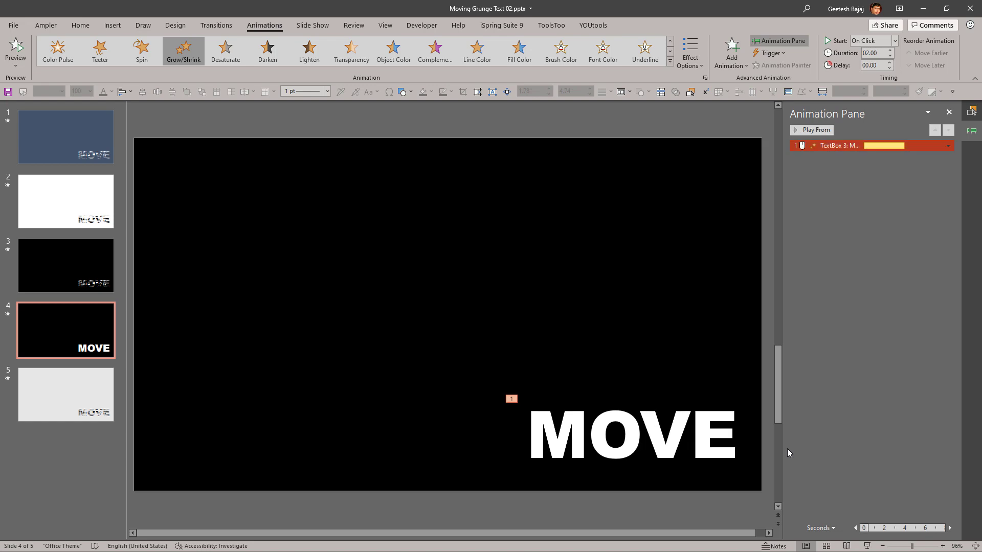
Step: Add a Lines motion path as a second animation on the MOVE text box and play the slide to check it
click(679, 478)
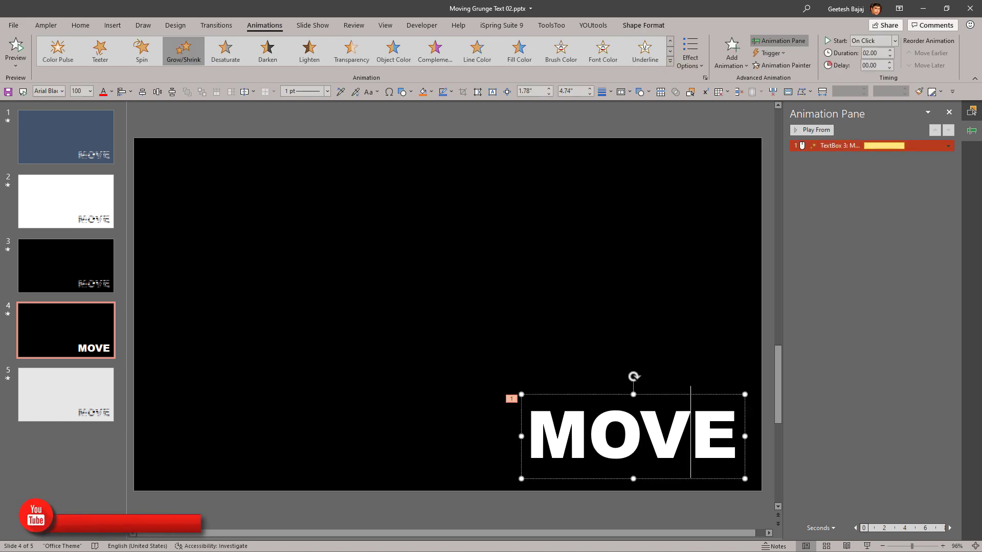
click(678, 478)
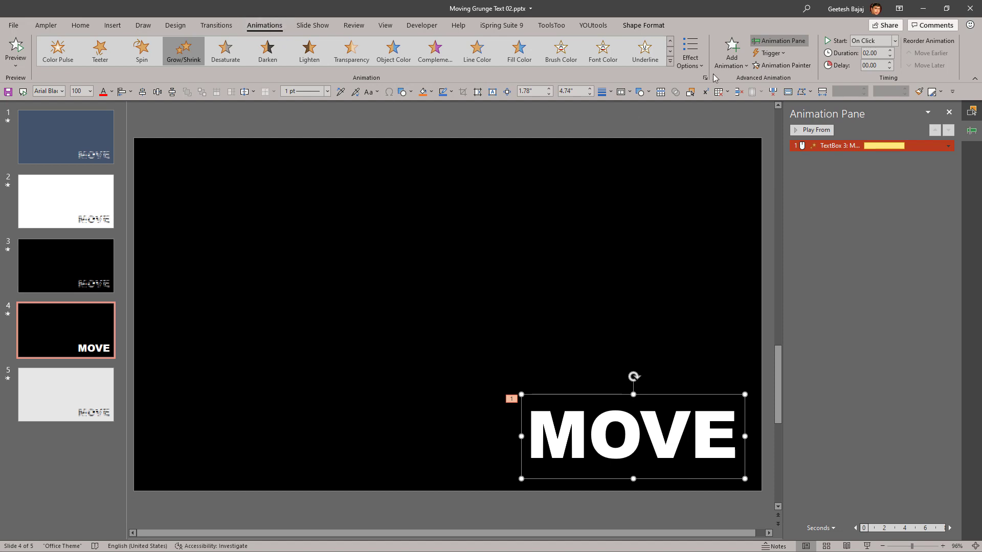
click(732, 51)
scroll(742, 255, down, 1)
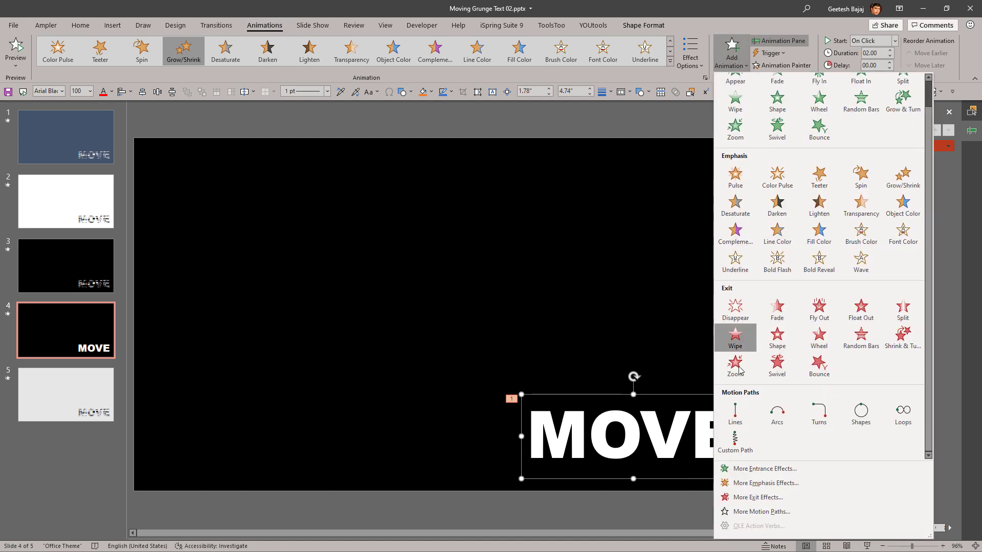
click(731, 416)
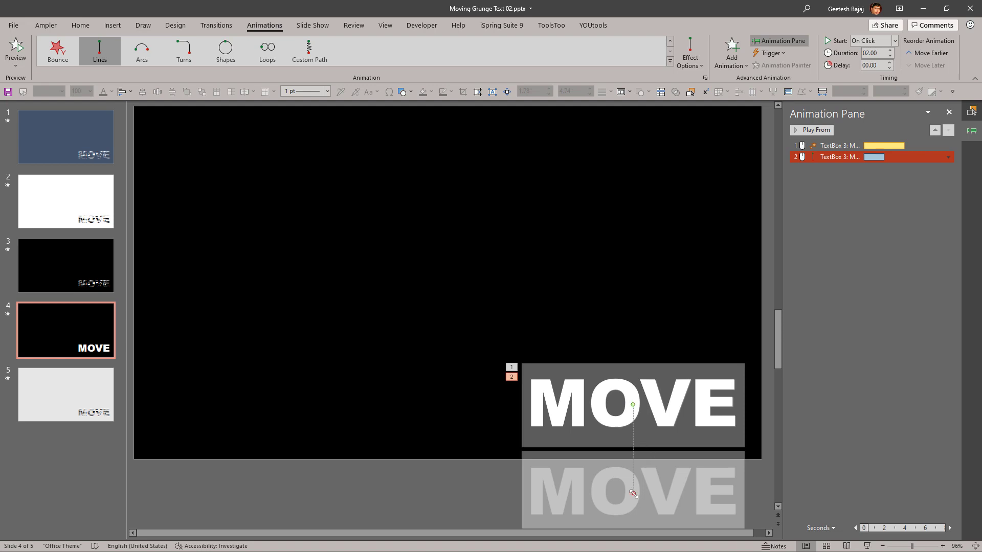
click(866, 546)
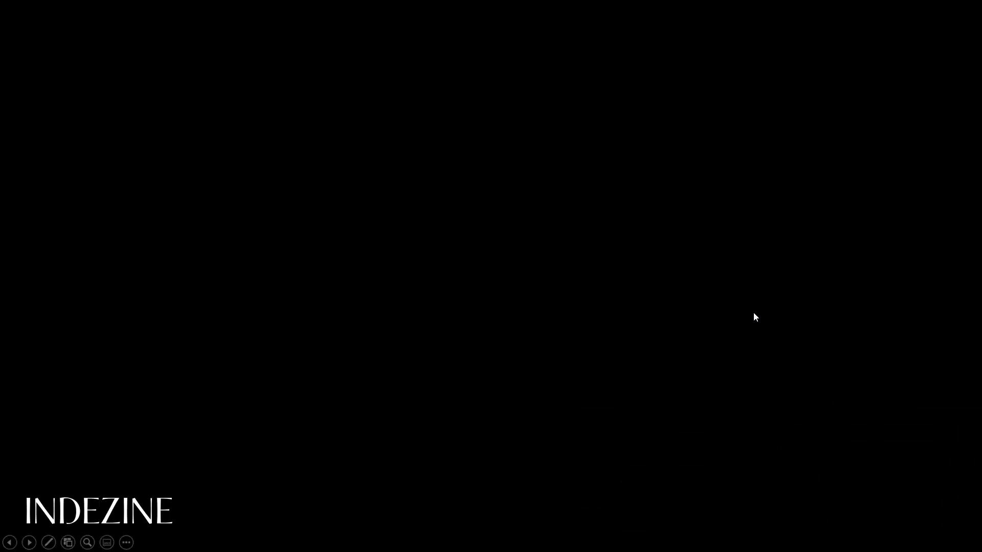
key(Escape)
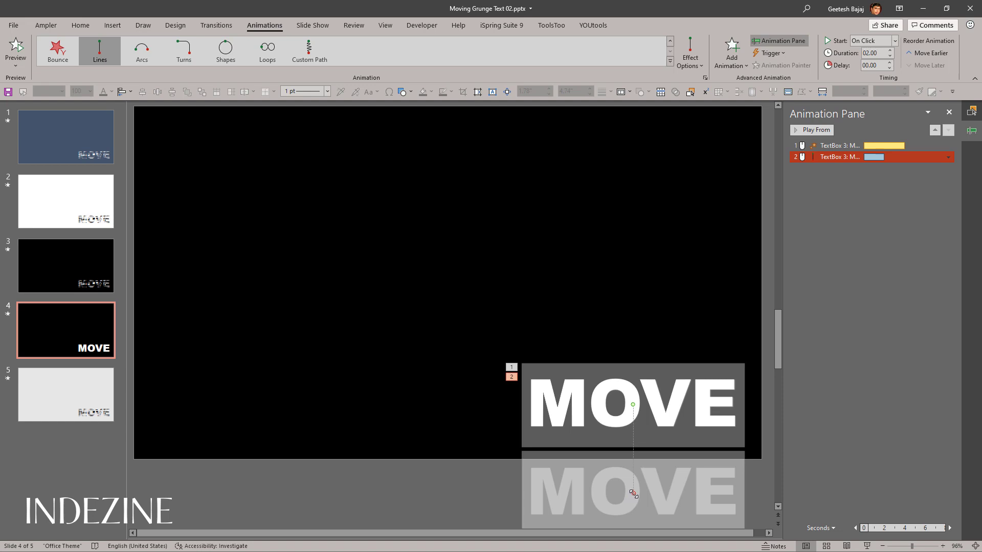
Step: Move the motion path's end point up and left to just left of the slide's centre, and play the slide
drag(634, 494, 390, 298)
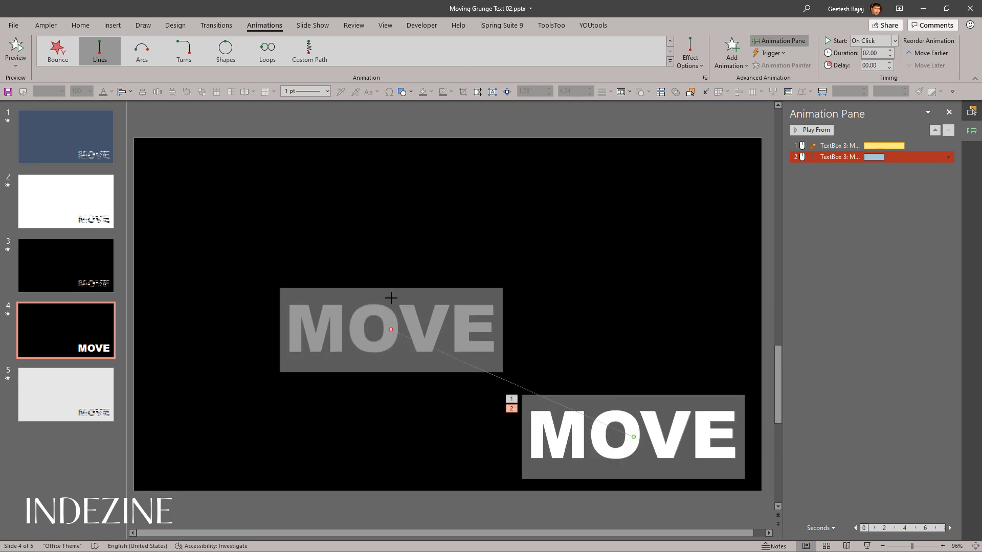
click(868, 546)
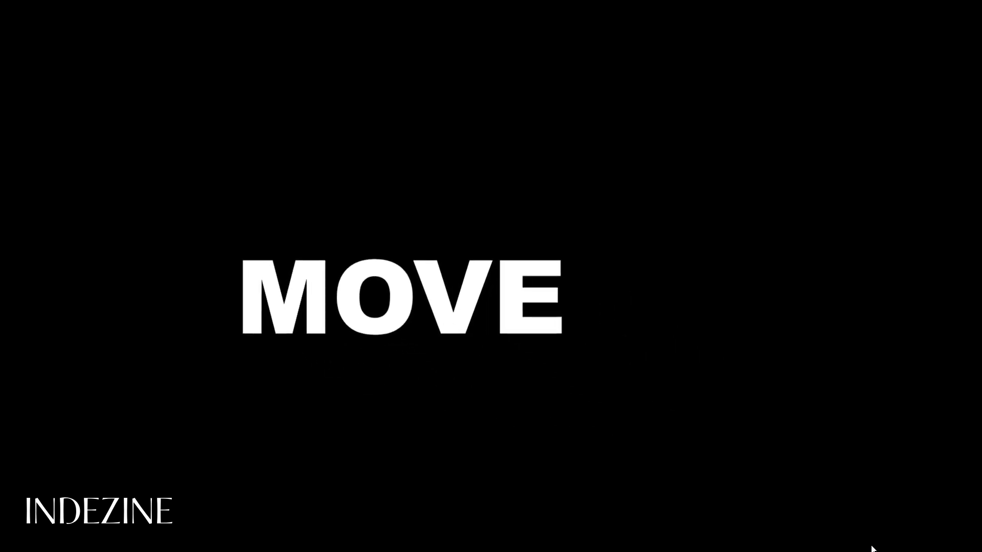
key(Escape)
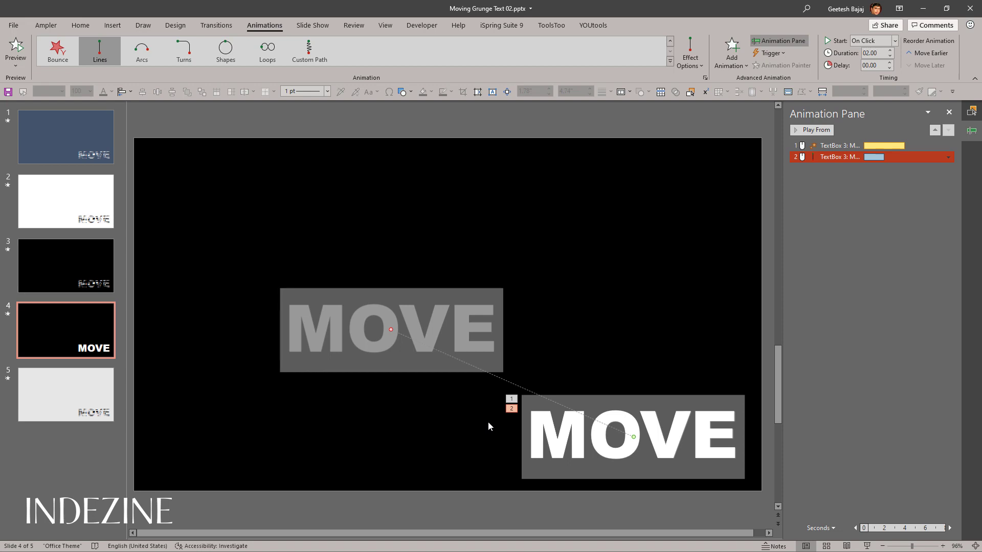
Step: Turn on Auto-reverse for the MOVE text's motion path animation and play the slide through both animations
double_click(841, 157)
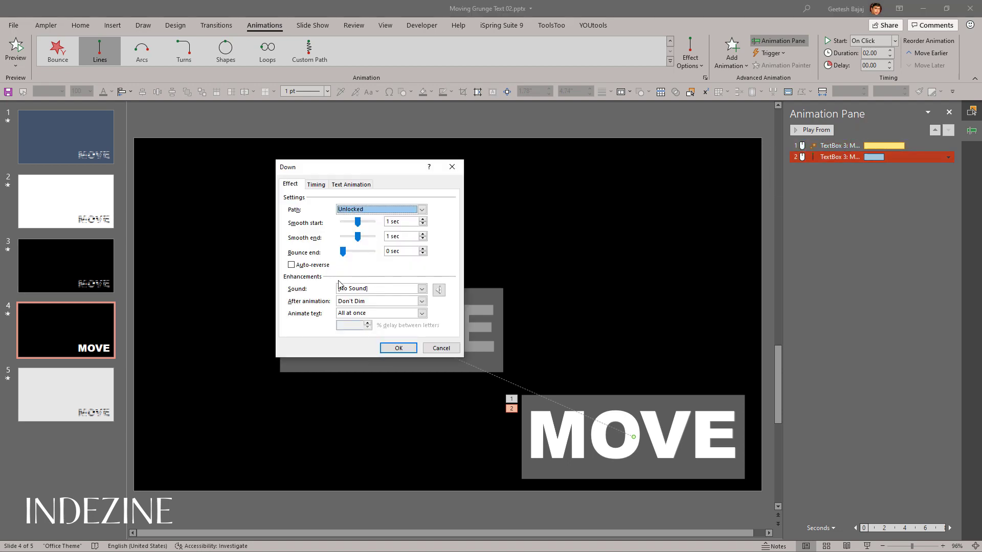
click(292, 265)
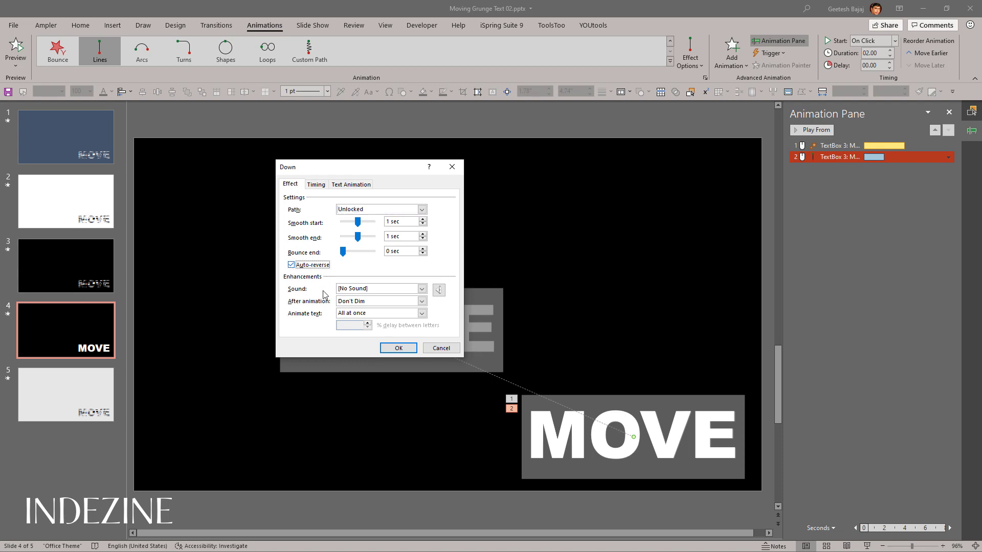
click(398, 348)
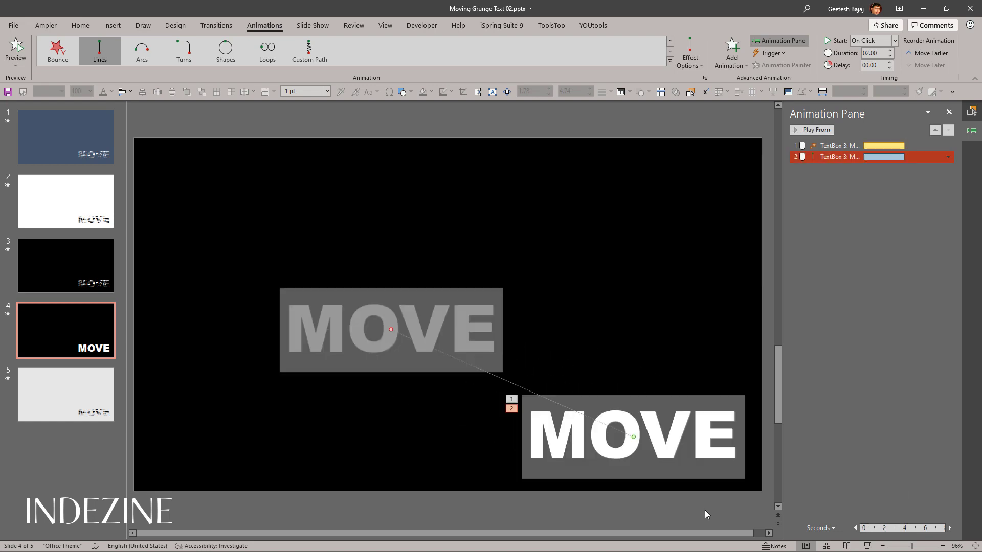
click(867, 546)
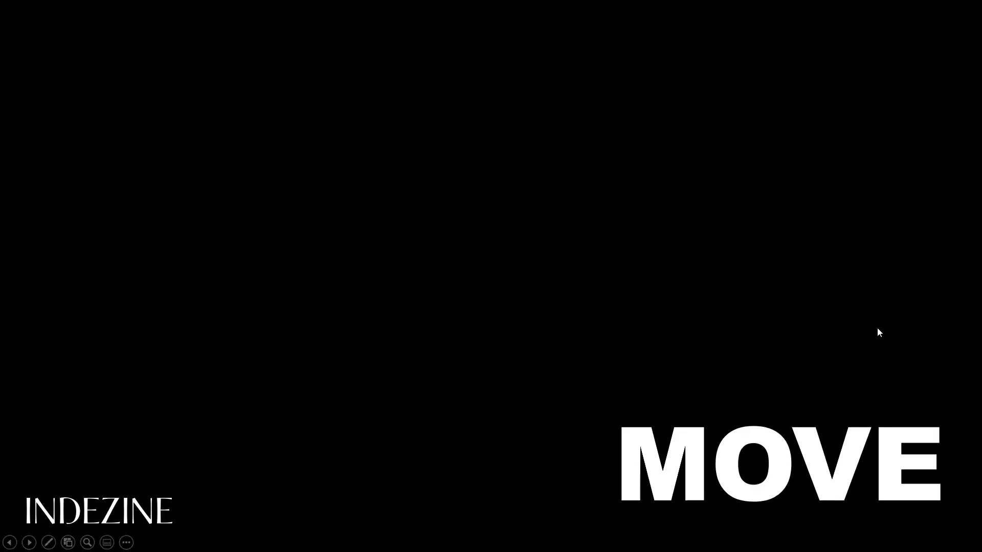
click(870, 317)
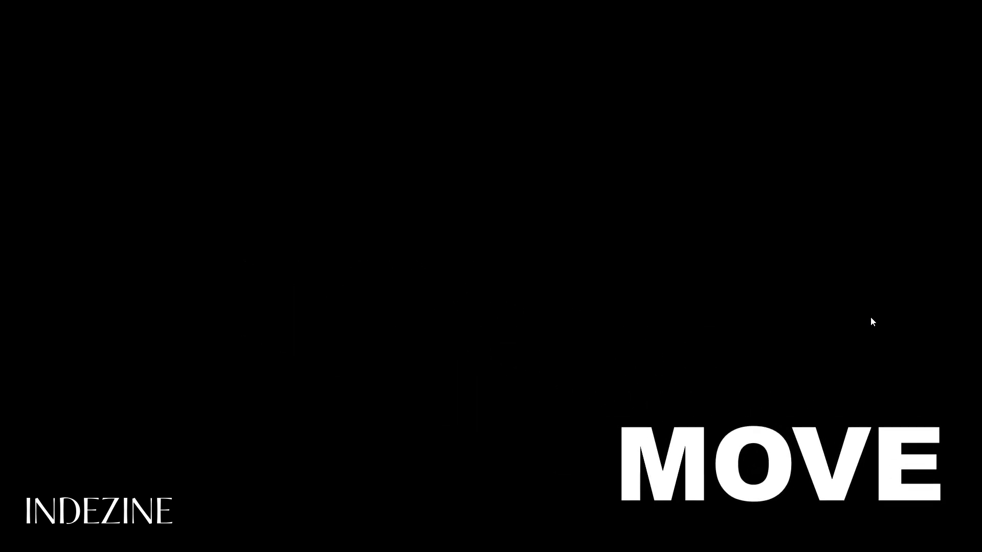
key(Escape)
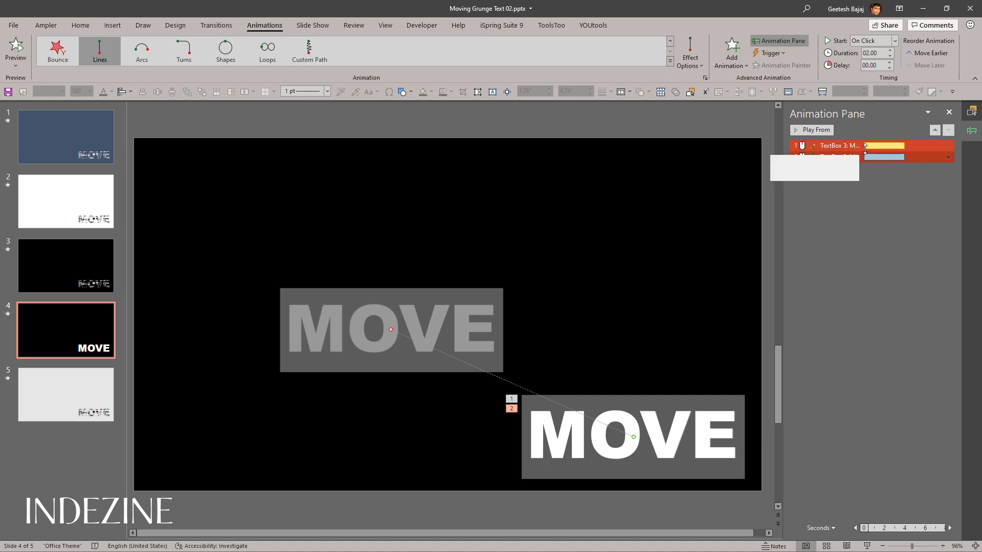
Step: Examine the Grow/Shrink and motion path entries of the MOVE text and the start options available for the motion path
shift+click(838, 147)
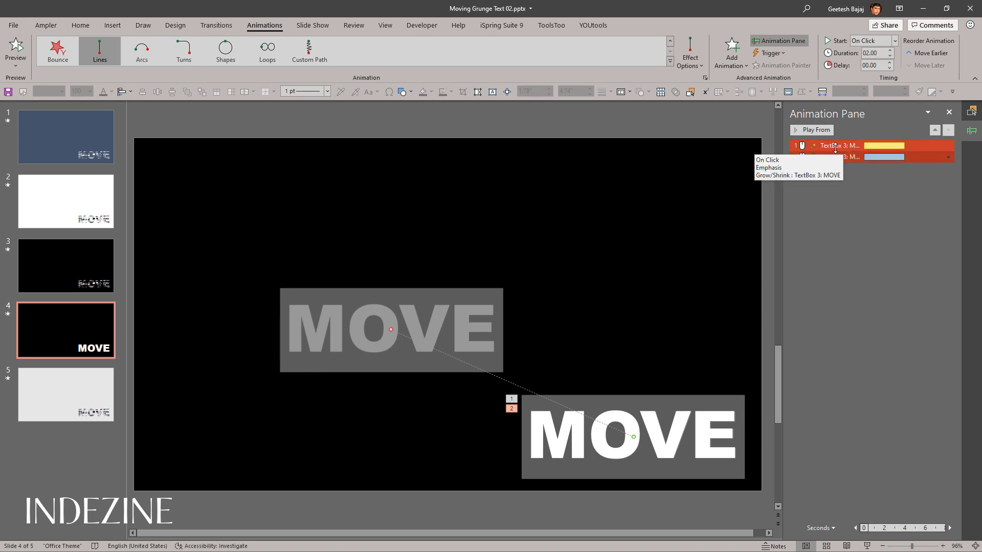
click(831, 178)
click(837, 147)
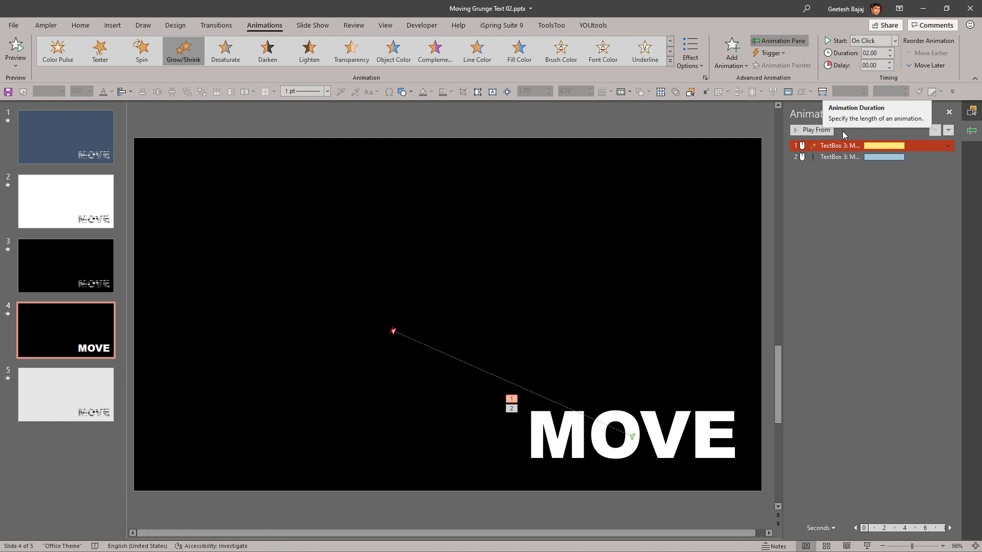
click(874, 157)
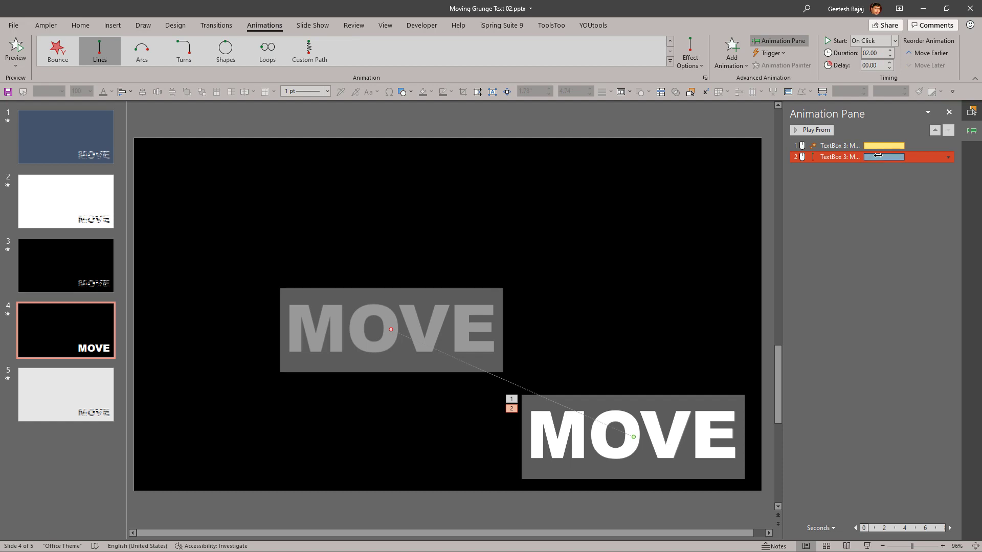
mouse_move(878, 157)
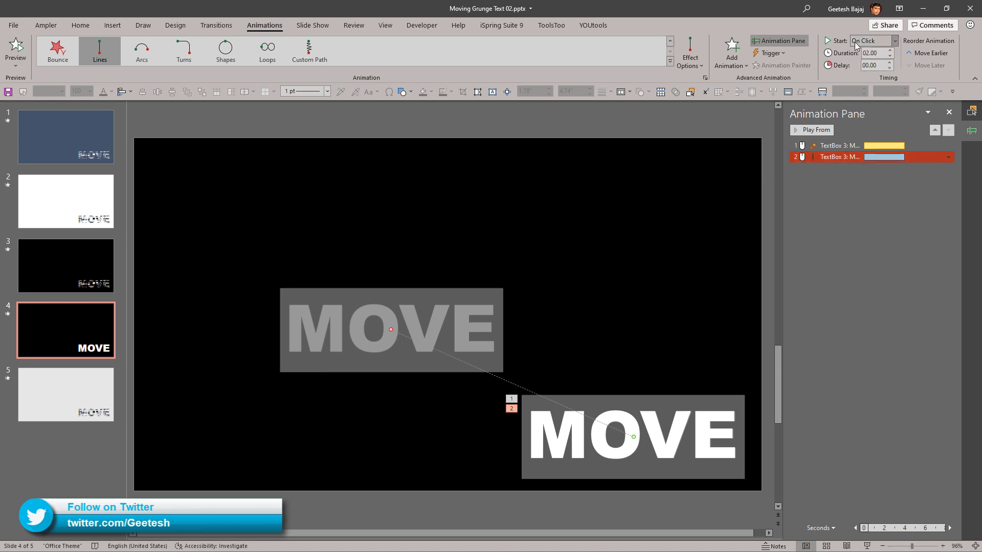
click(895, 41)
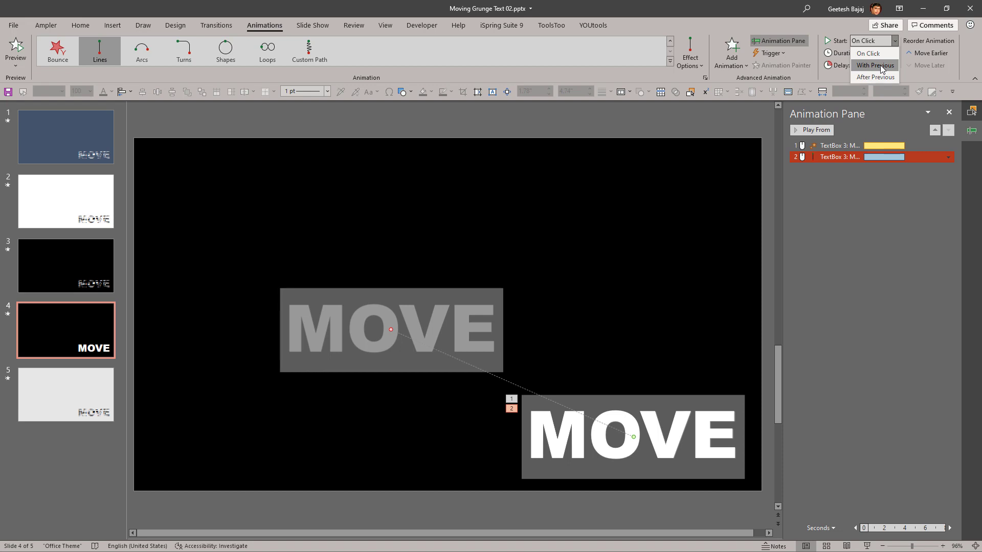
click(766, 15)
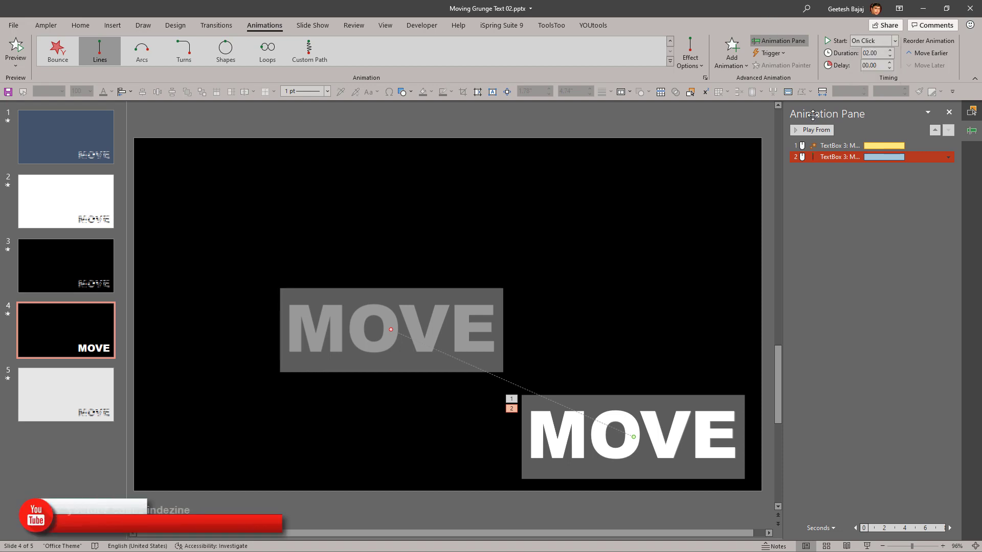
Step: Set the motion path animation to start After Previous in its timing options and play the slide to check it
double_click(828, 156)
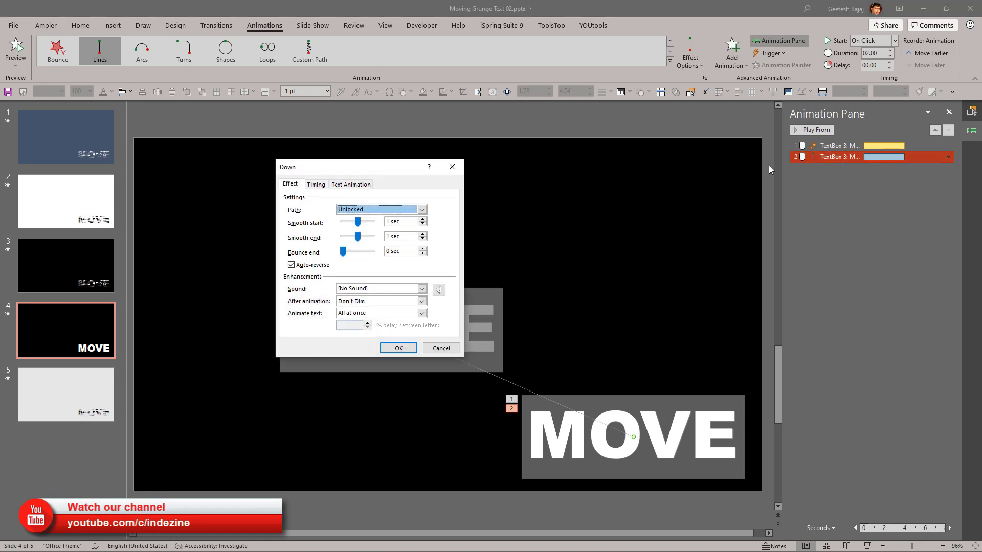
click(319, 188)
click(376, 203)
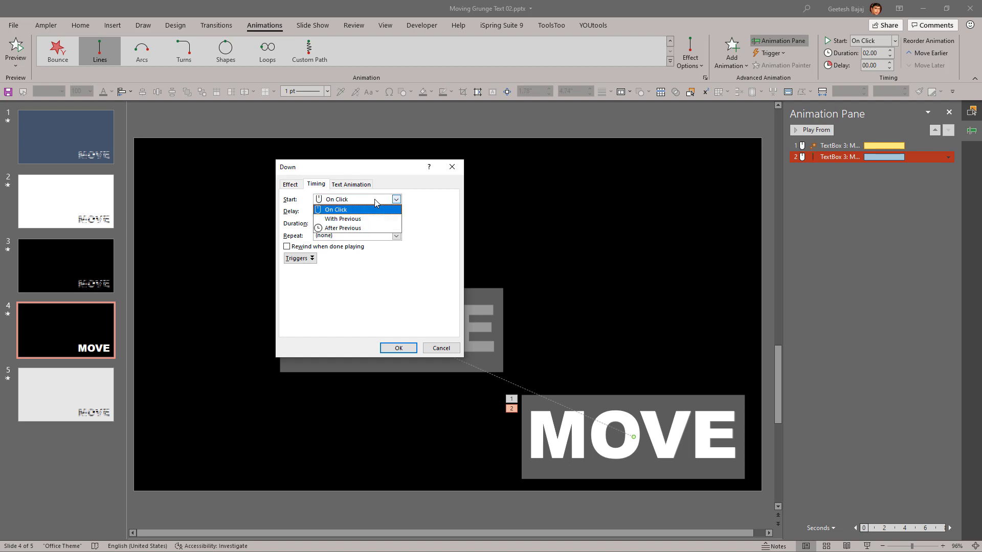
click(356, 228)
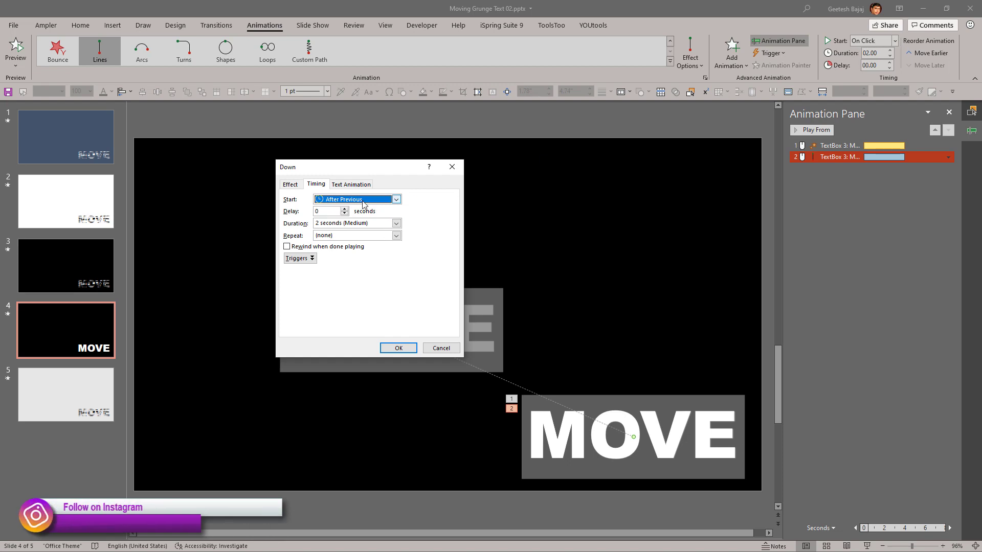
click(398, 348)
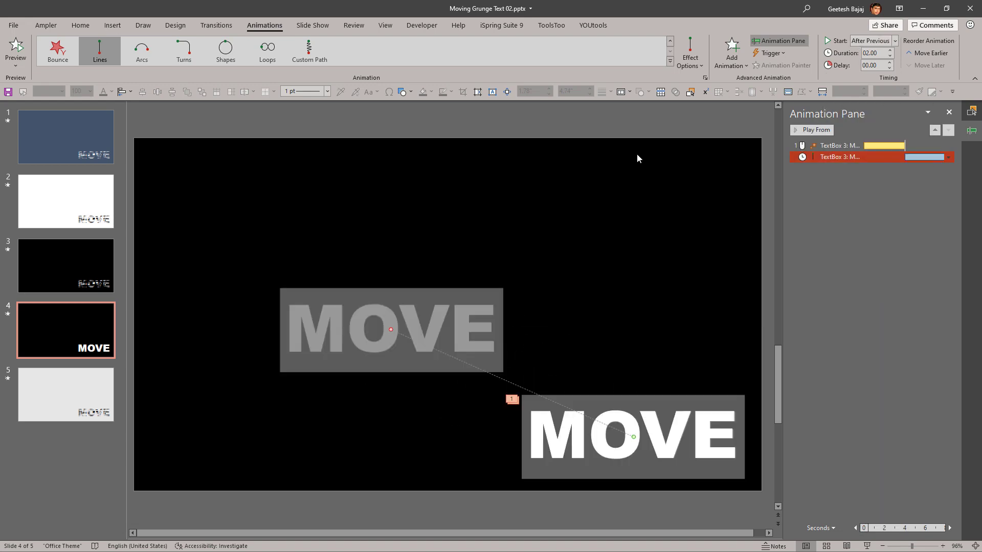
click(867, 547)
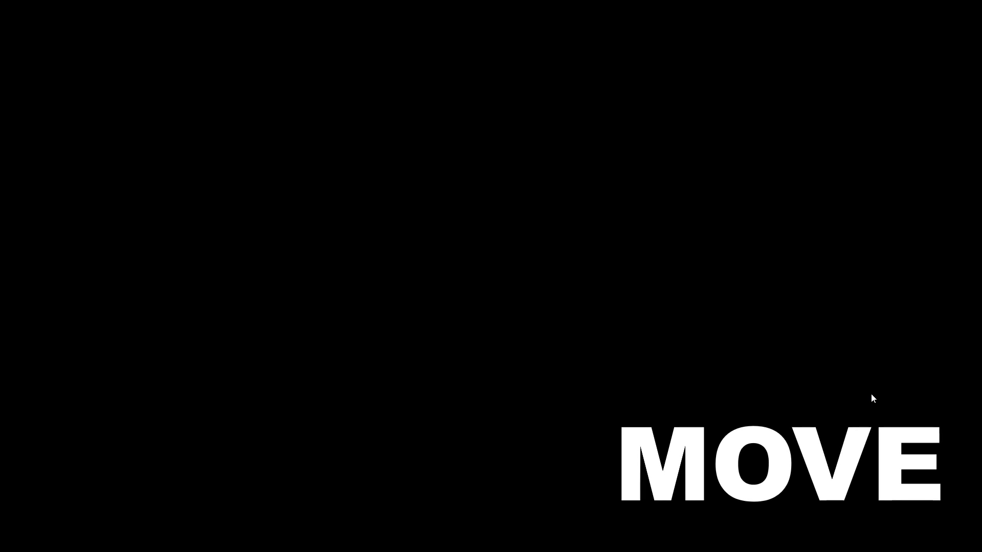
key(Escape)
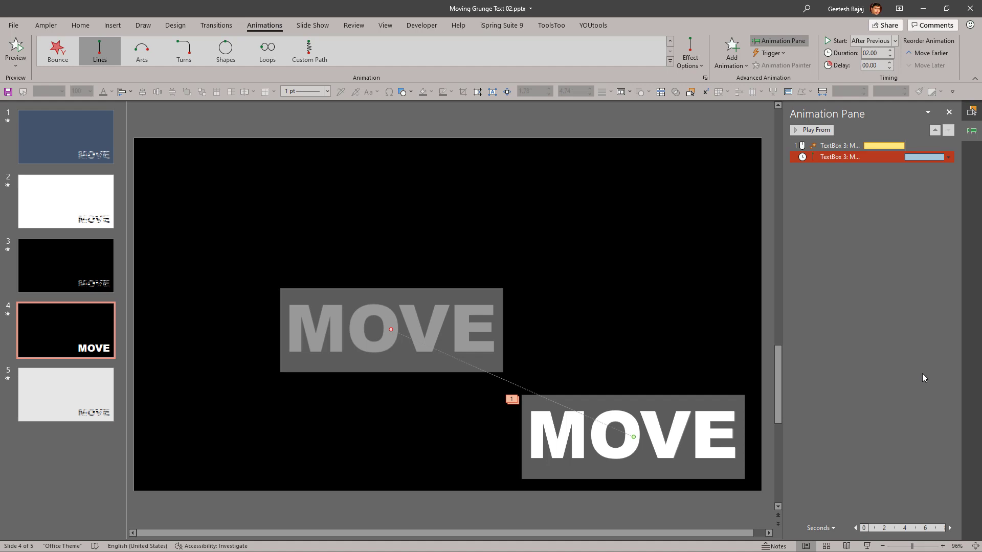
Step: Set the MOVE text's motion path animation to start With Previous and play the slide through its simultaneous animations
click(896, 44)
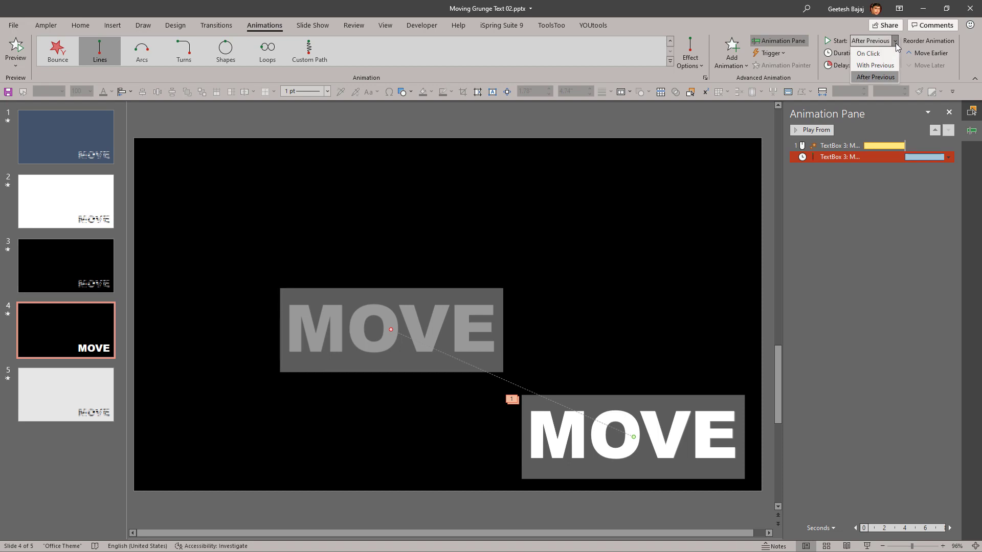
click(886, 69)
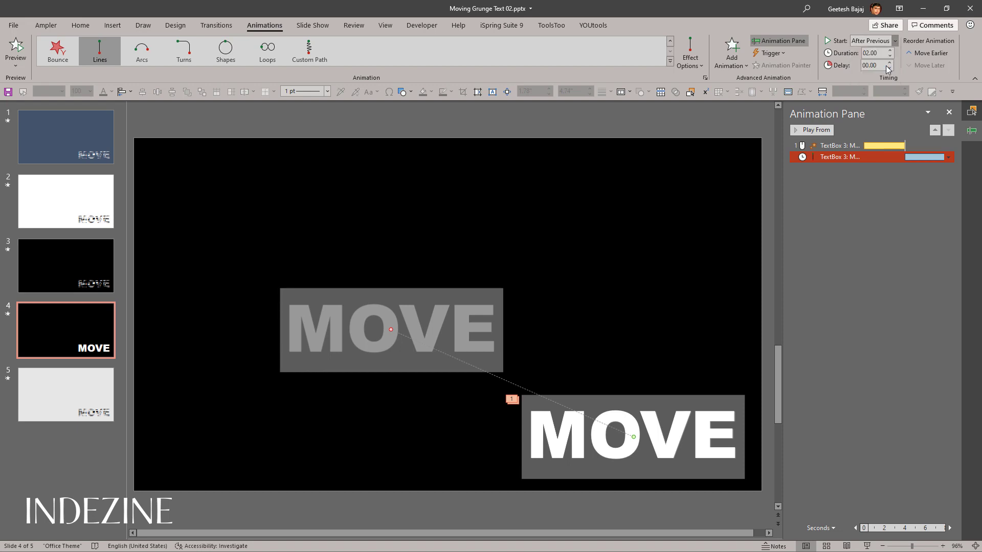
click(868, 546)
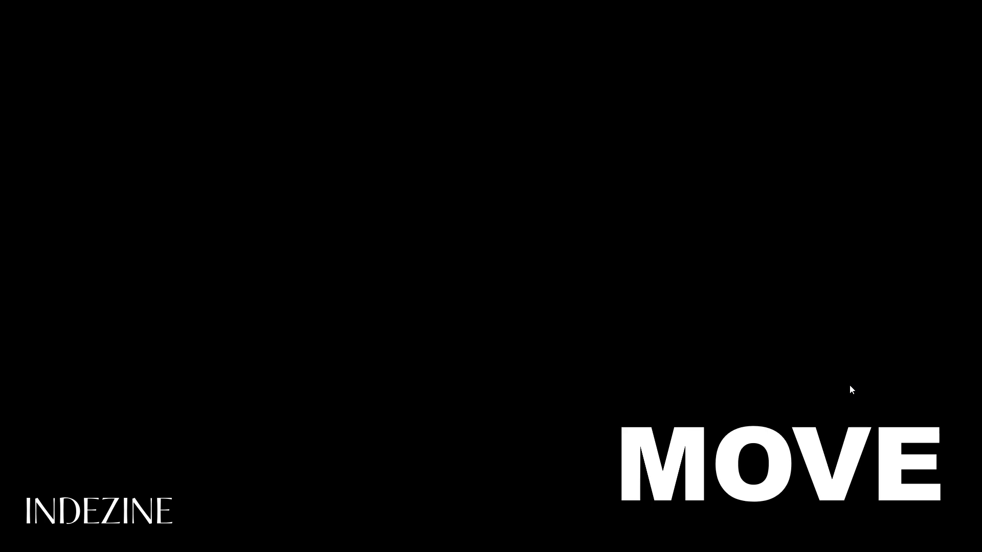
key(Escape)
click(845, 385)
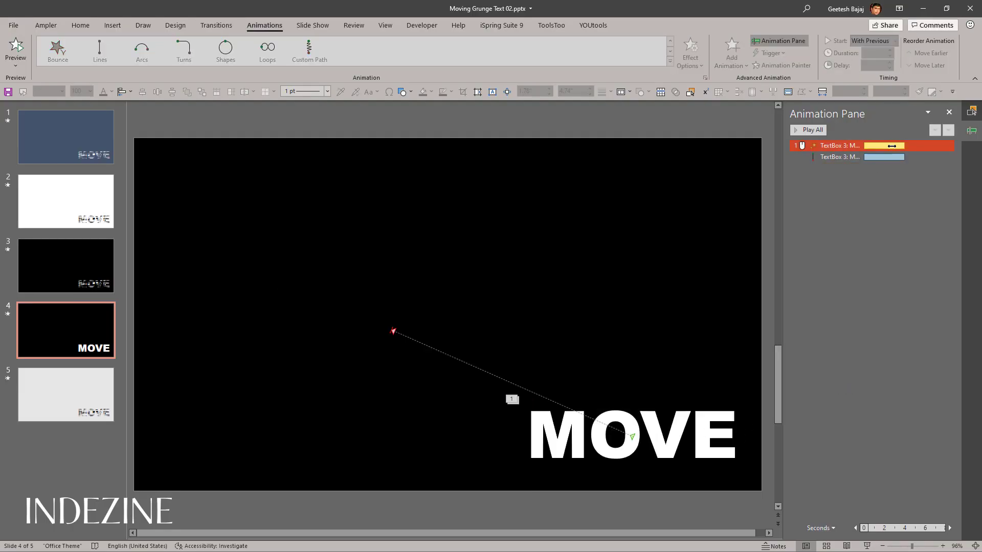
Step: Try lengthening the MOVE text's Grow/Shrink animation to 3.10 seconds on the timeline, and undo the change
drag(905, 145, 926, 146)
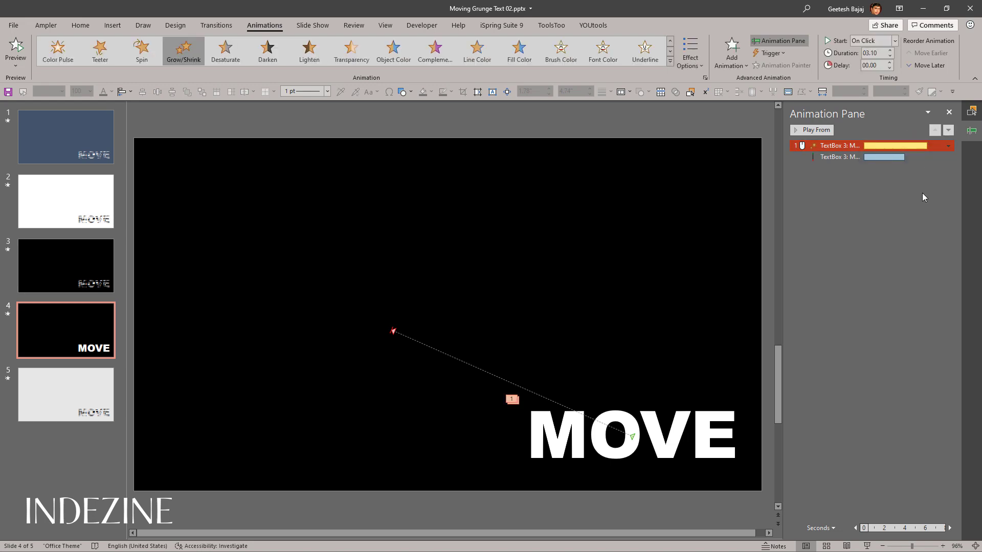
key(ctrl+z)
click(882, 225)
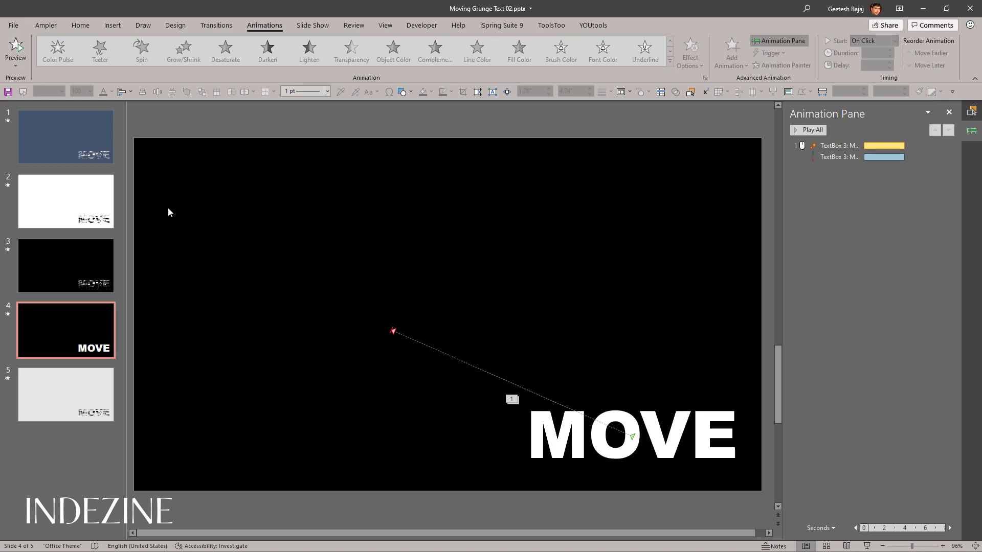
Step: Play the finished grunge text animation on slide 3 for comparison and exit the show
click(78, 260)
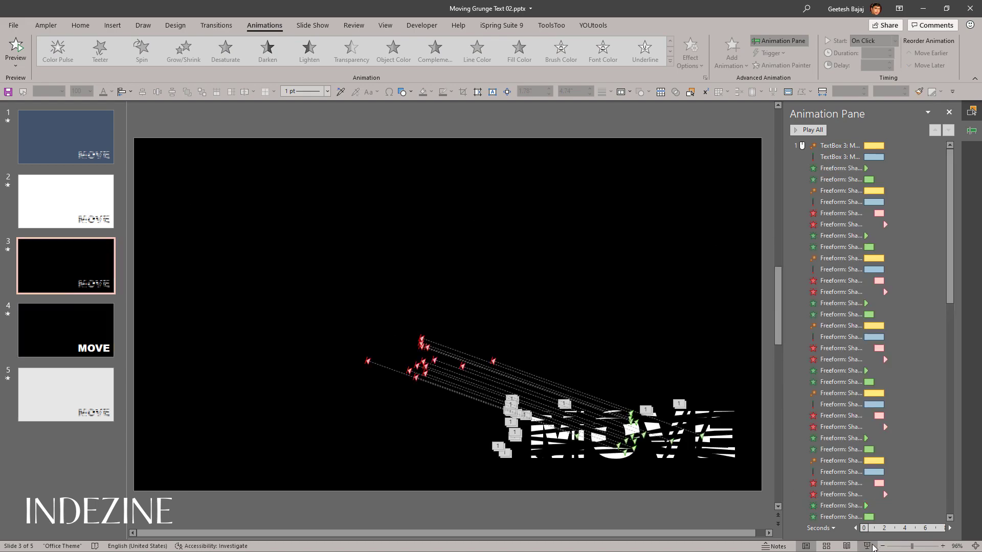
click(866, 546)
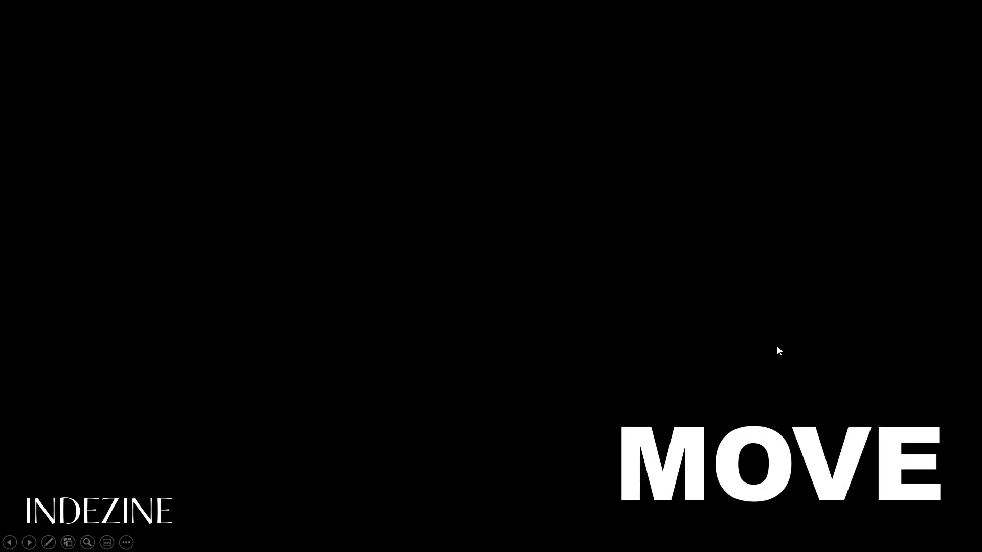
key(Escape)
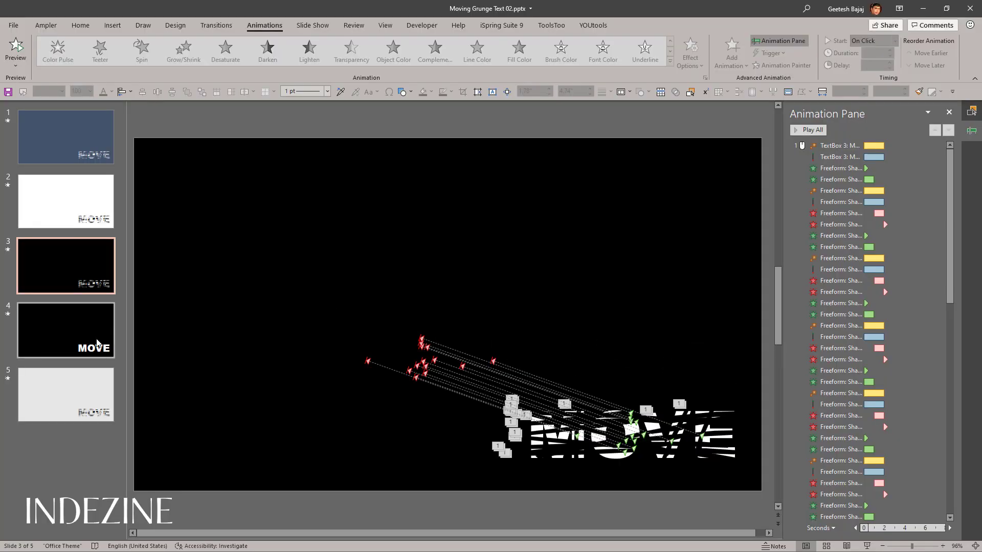
Step: On slide 4, draw a thin closed freeform strip about 5.62" wide and 0.2" high, and place it across the upper part of MOVE
click(92, 340)
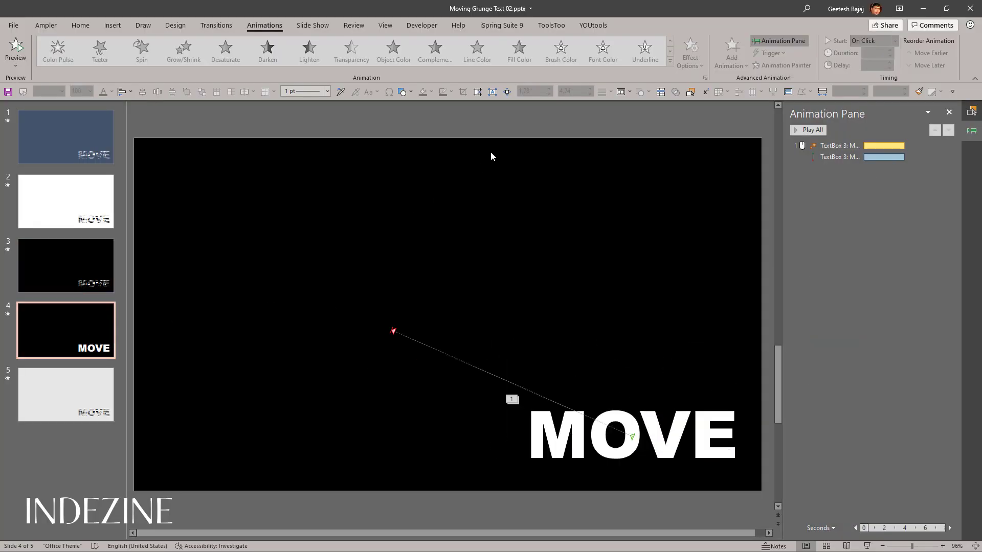
click(80, 25)
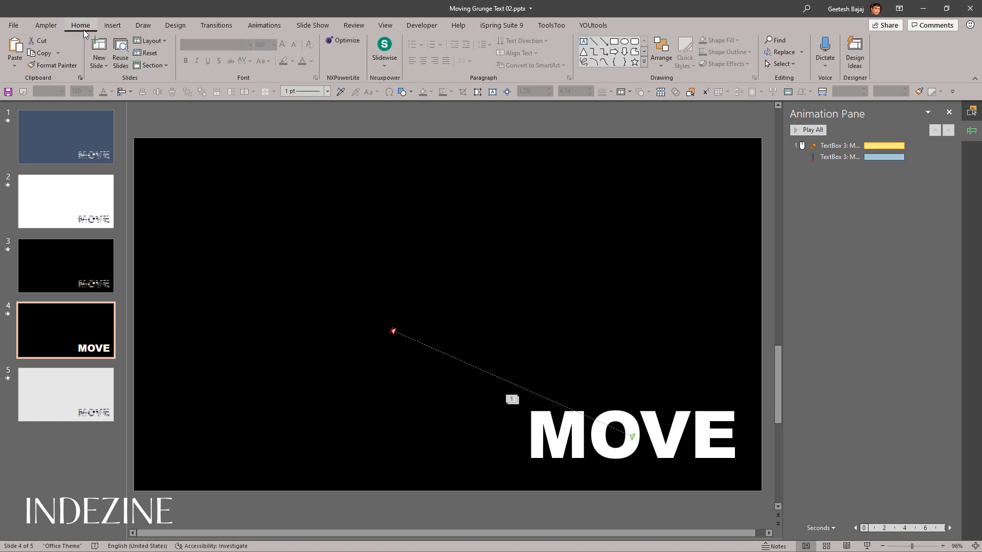
click(644, 63)
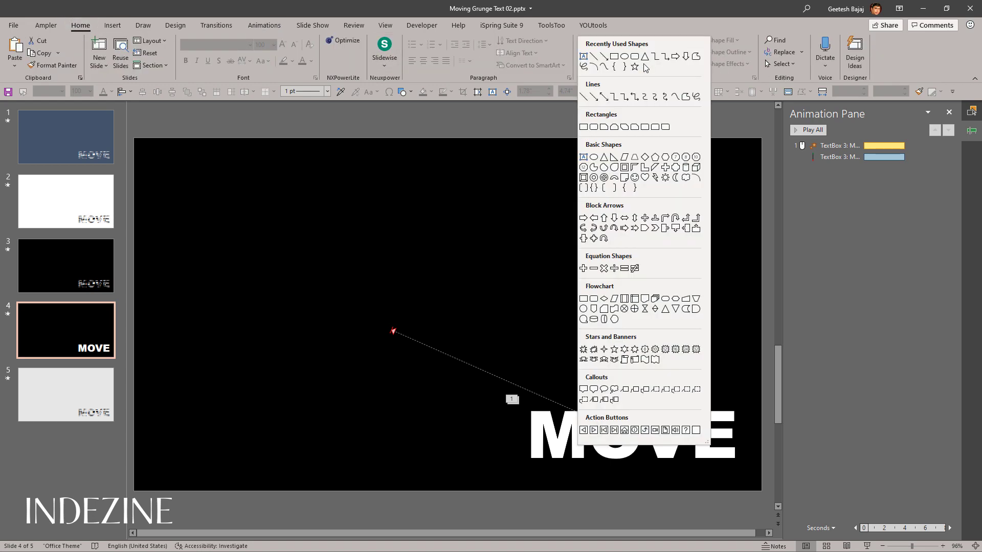
click(685, 97)
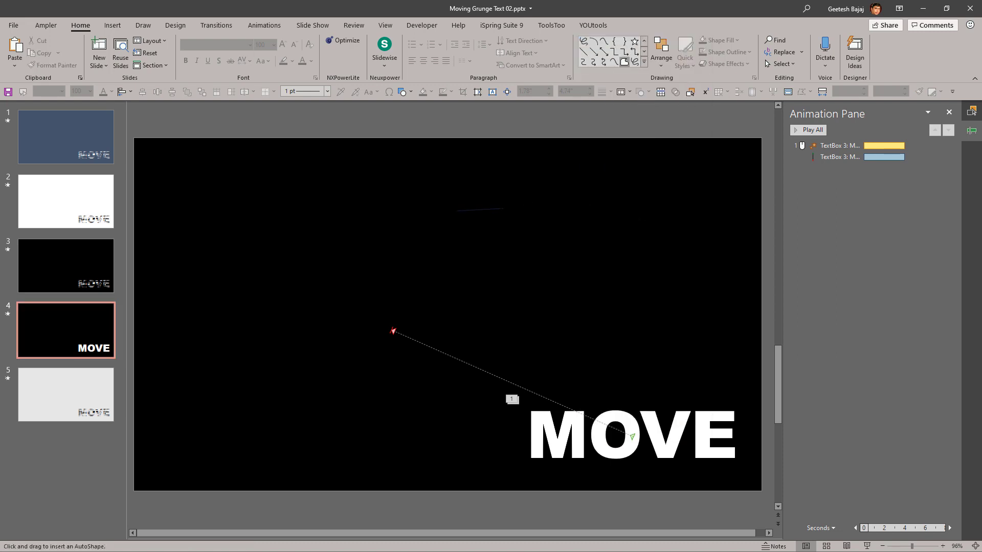
drag(503, 207, 671, 206)
click(670, 210)
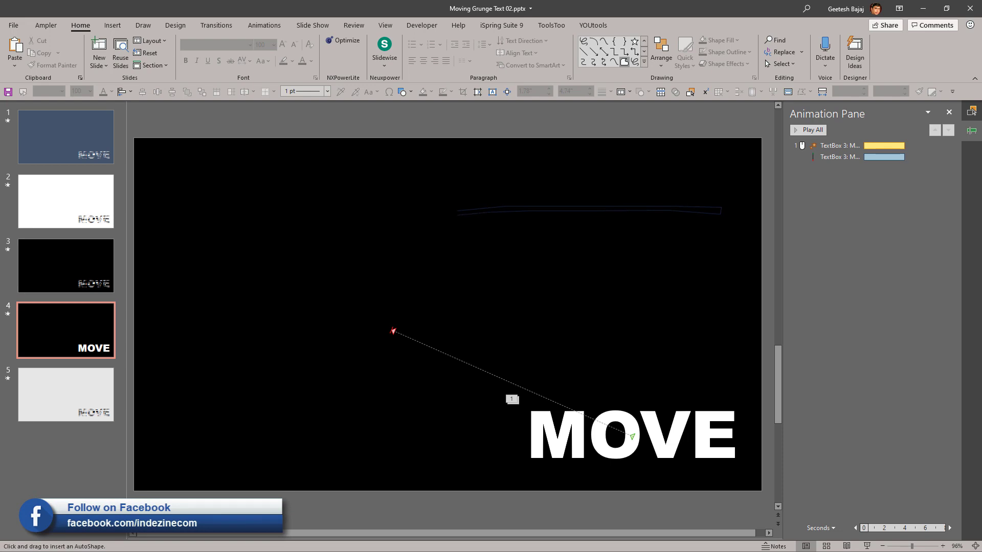
click(457, 211)
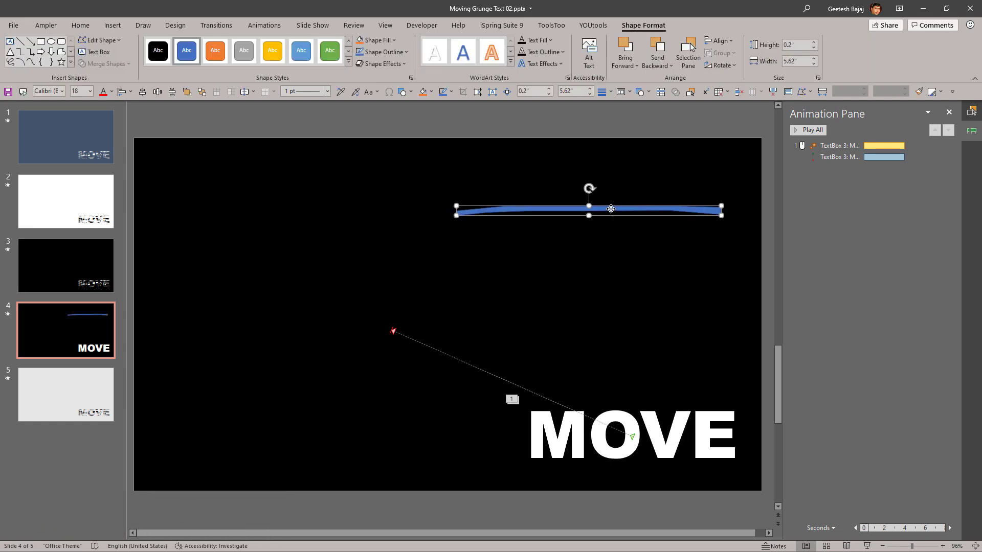
mouse_move(611, 208)
mouse_down()
mouse_move(559, 252)
mouse_move(596, 300)
mouse_move(638, 428)
mouse_move(652, 429)
mouse_move(645, 418)
mouse_up()
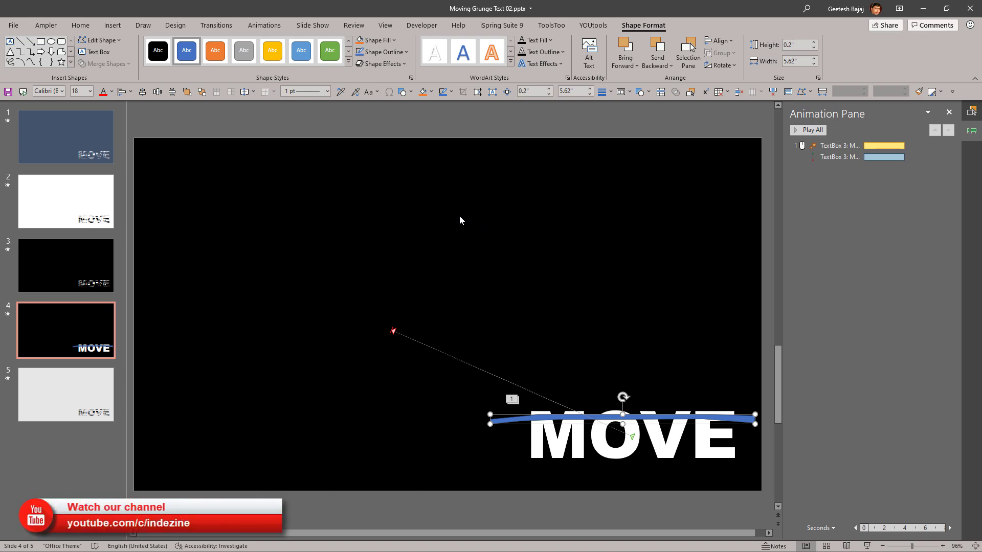
Step: Give the freeform strip a slide background fill and no outline
click(396, 41)
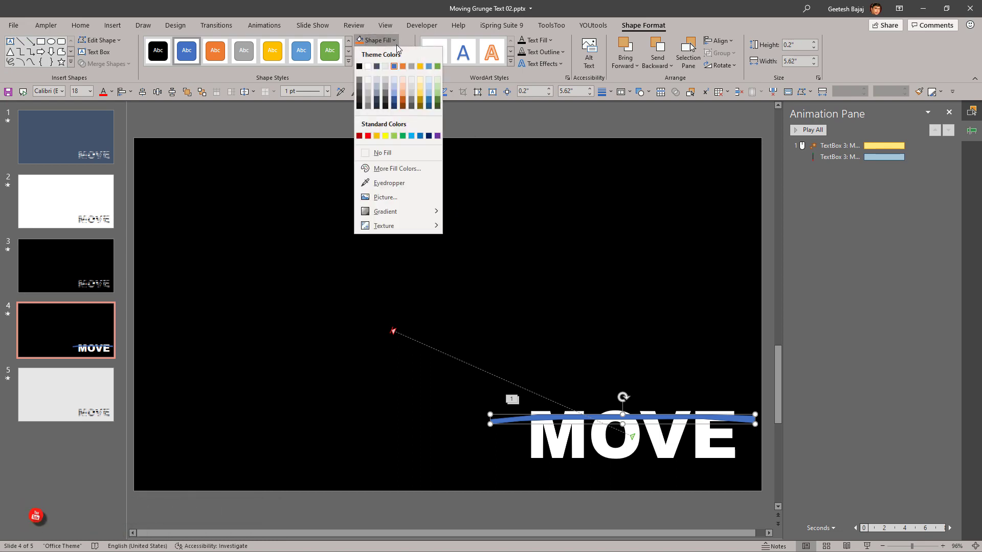
mouse_move(422, 213)
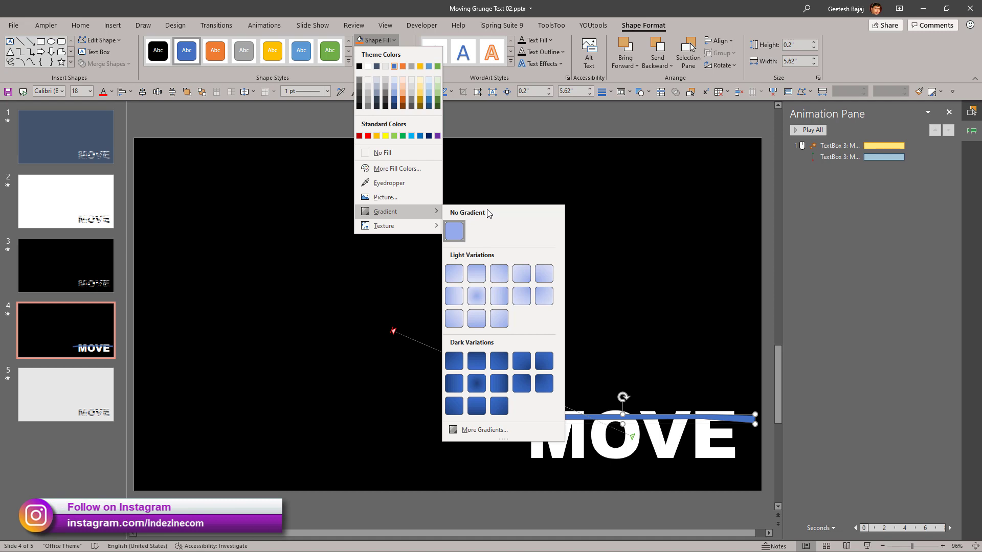
click(494, 432)
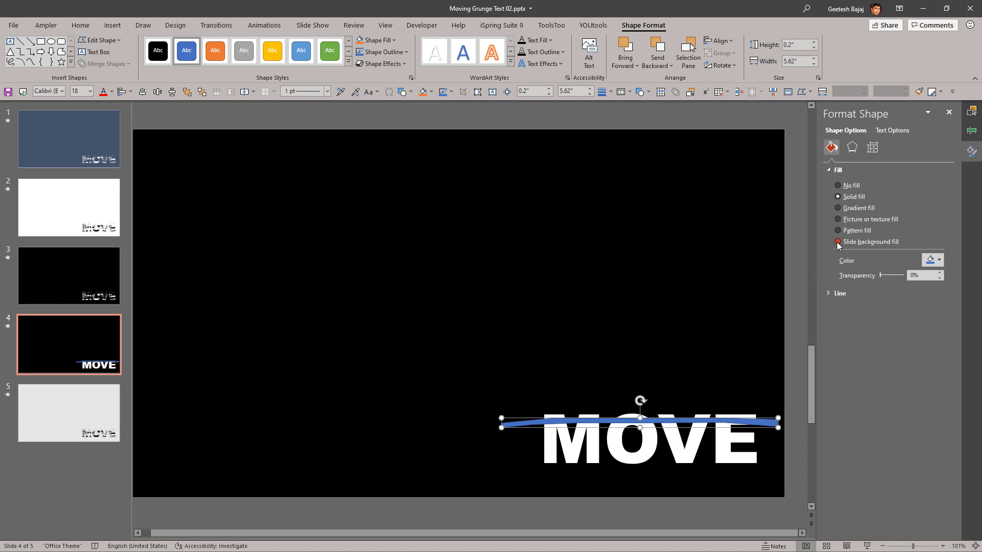
click(397, 41)
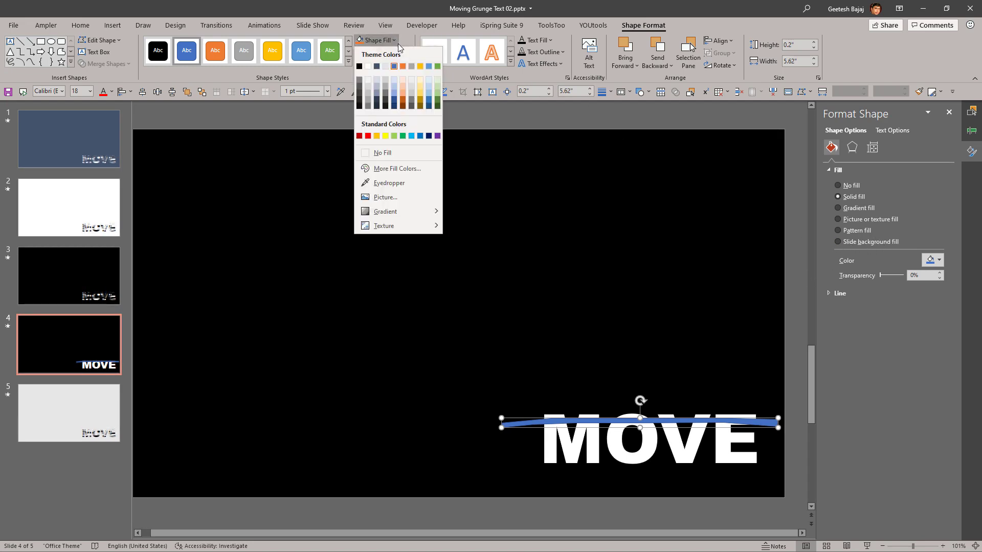
click(408, 13)
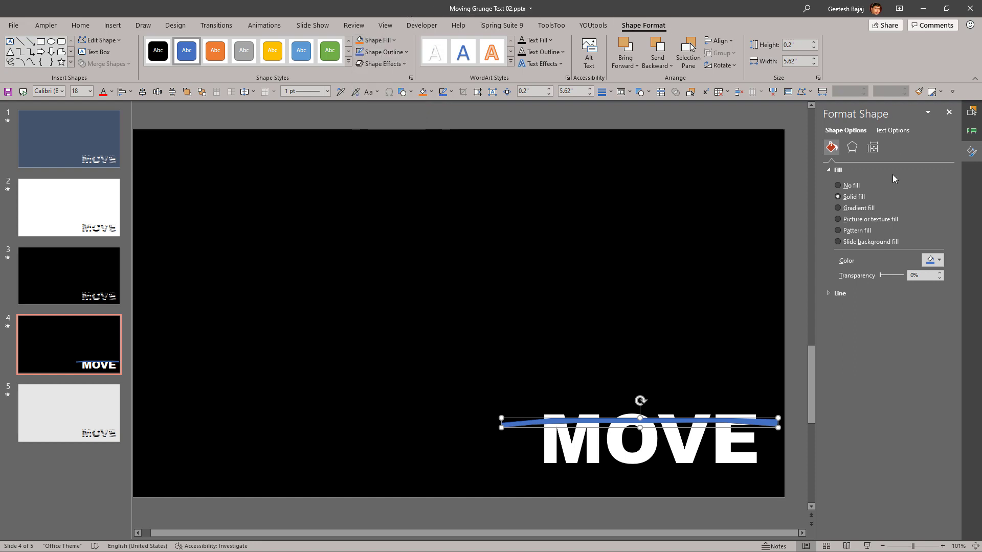
click(838, 242)
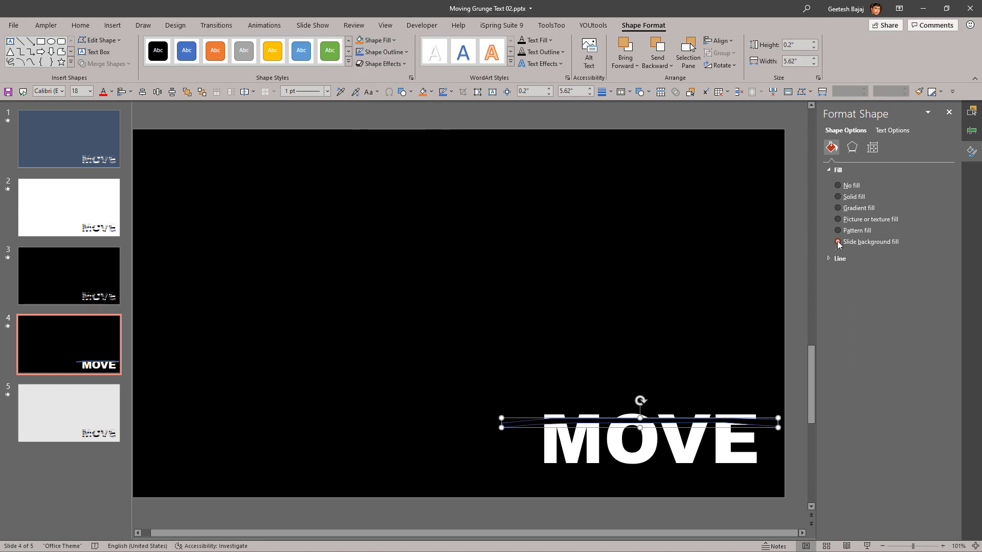
click(829, 259)
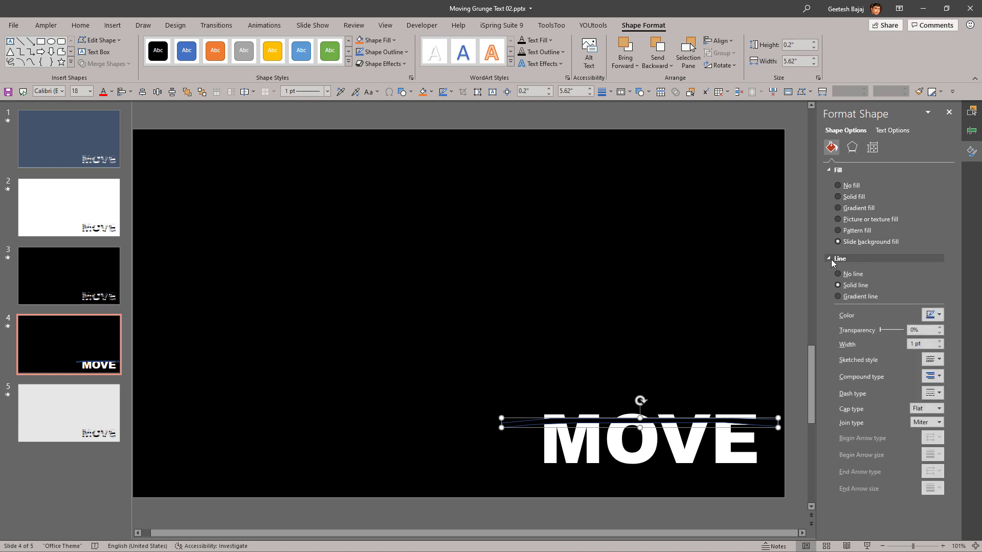
click(839, 275)
click(738, 301)
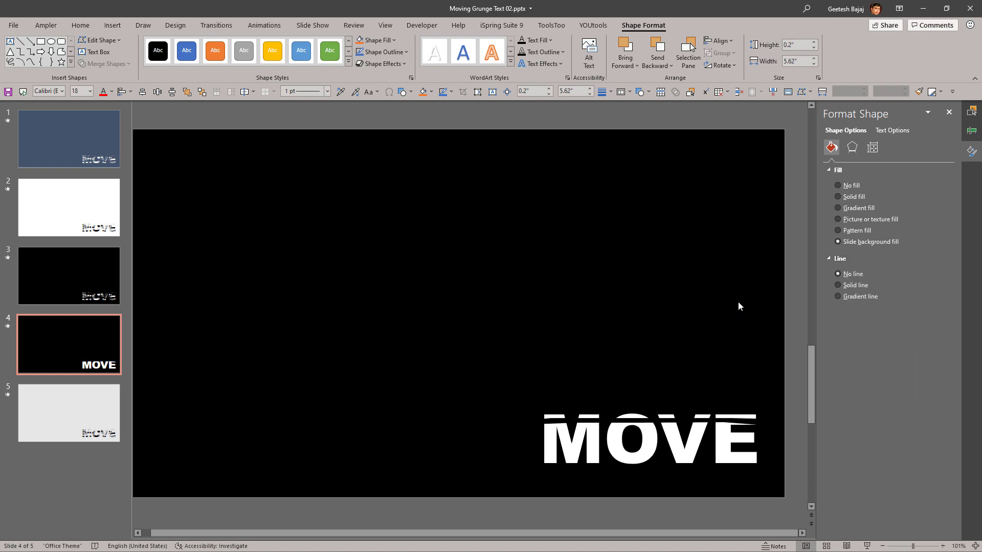
Step: Copy the strip from slide 4 onto slide 1 and move the copy slightly down and left across the MOVE text
click(685, 420)
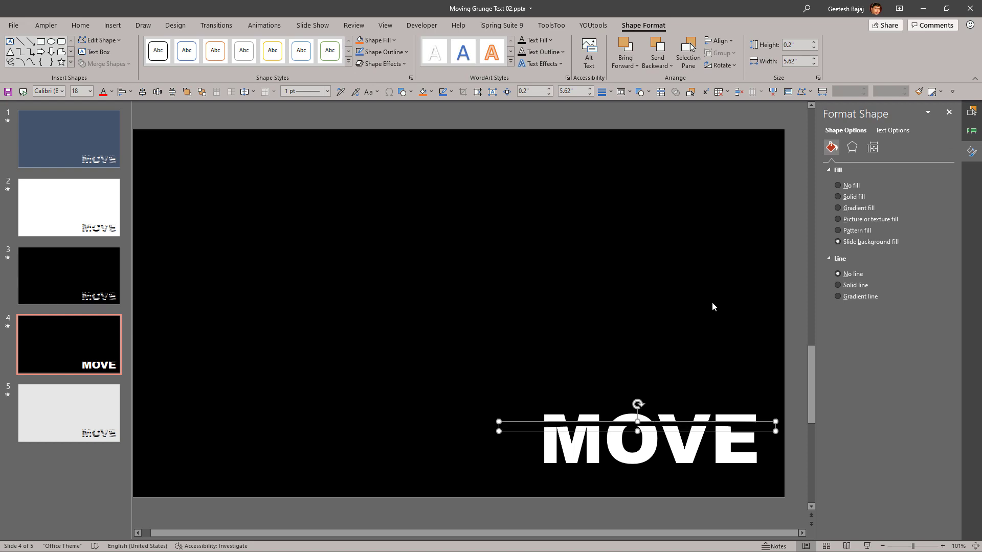
click(67, 163)
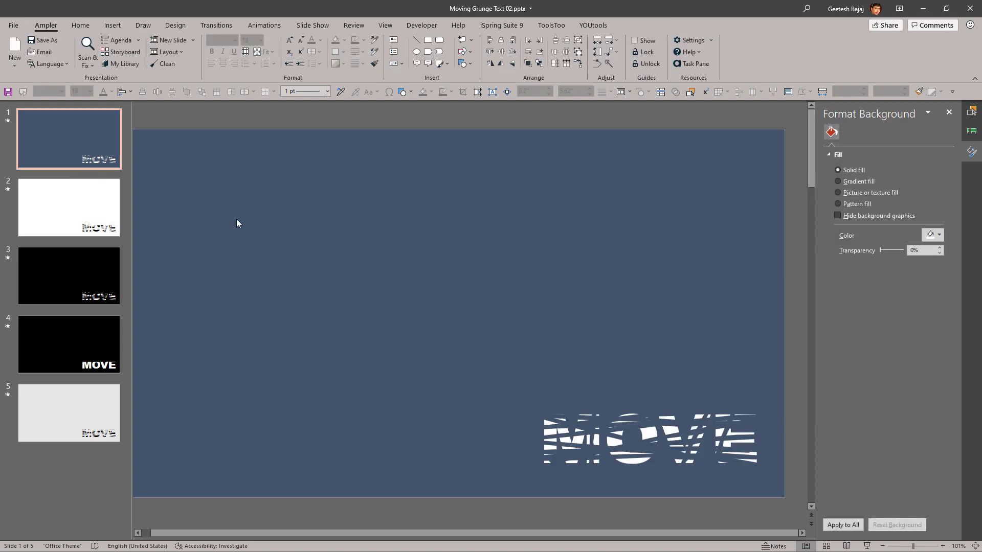
click(518, 429)
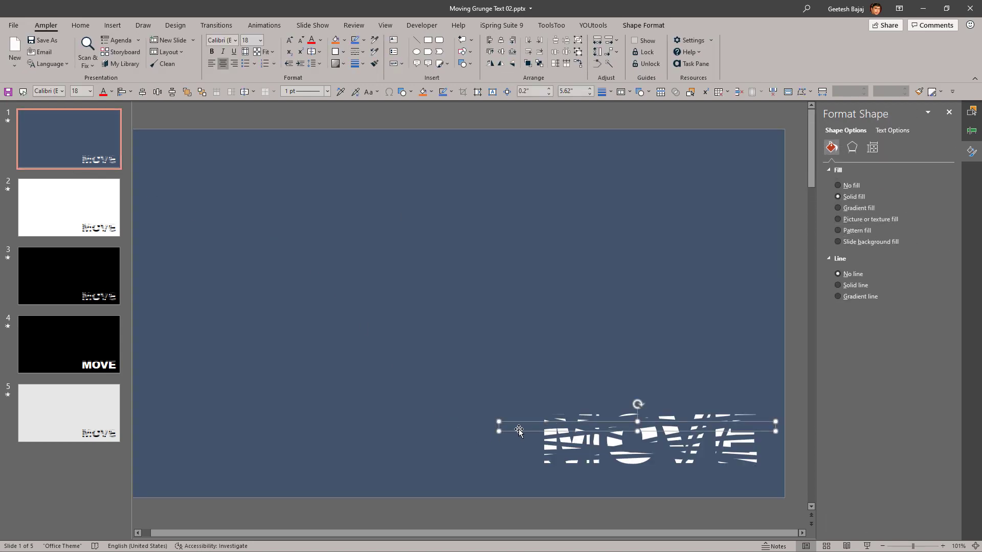
drag(519, 431, 500, 443)
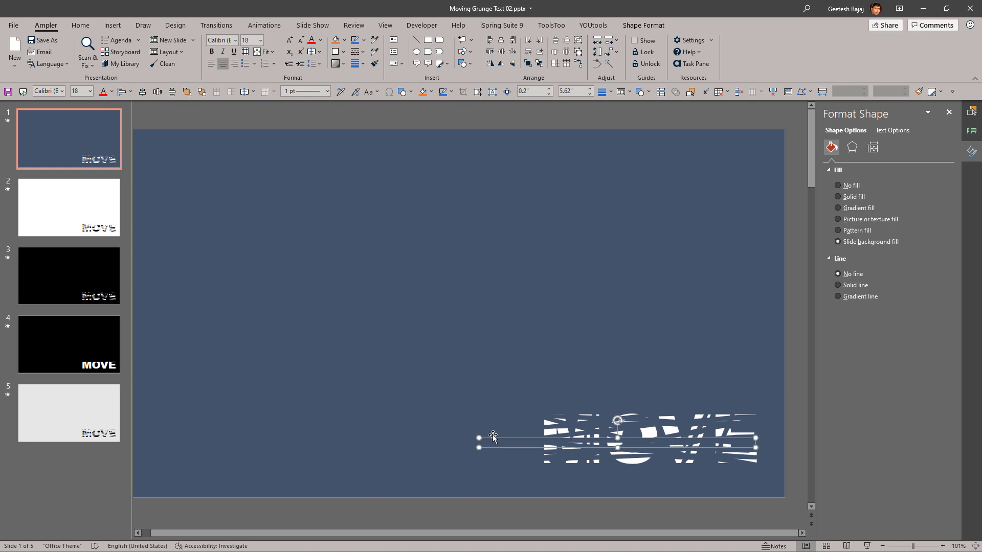
click(483, 389)
Step: Paste the strip over the MOVE text on slide 2, try moving it slightly up, and undo that move
click(75, 233)
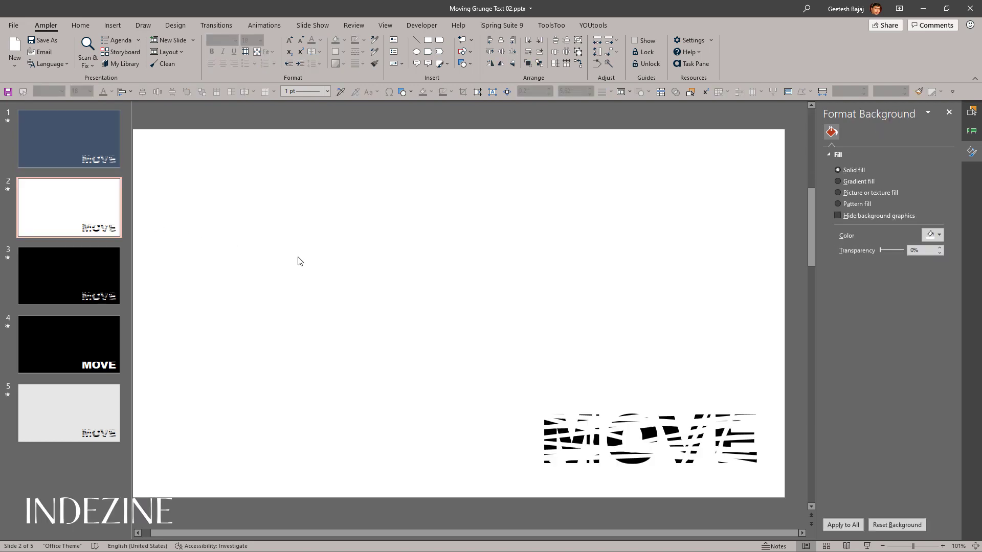
key(Tab)
drag(485, 444, 482, 437)
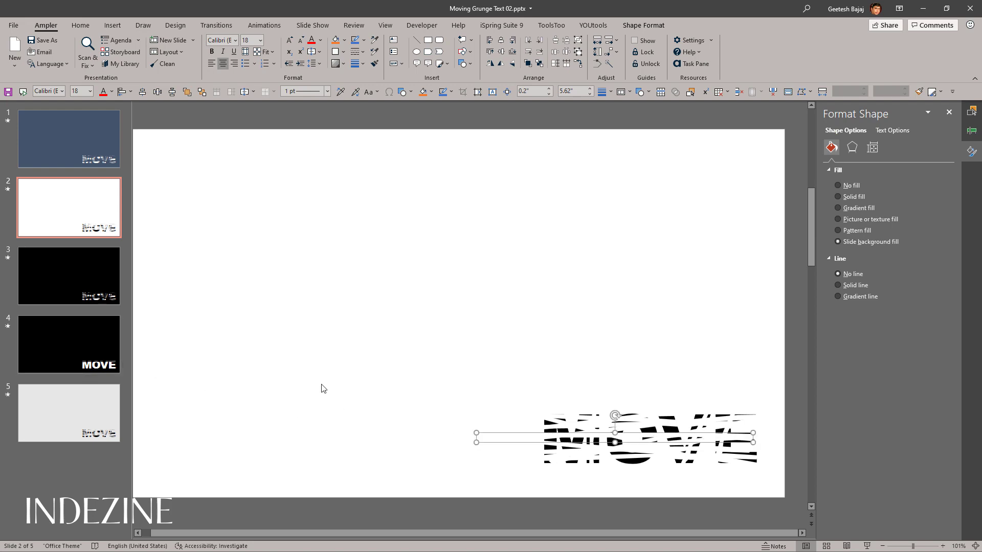
key(ctrl+z)
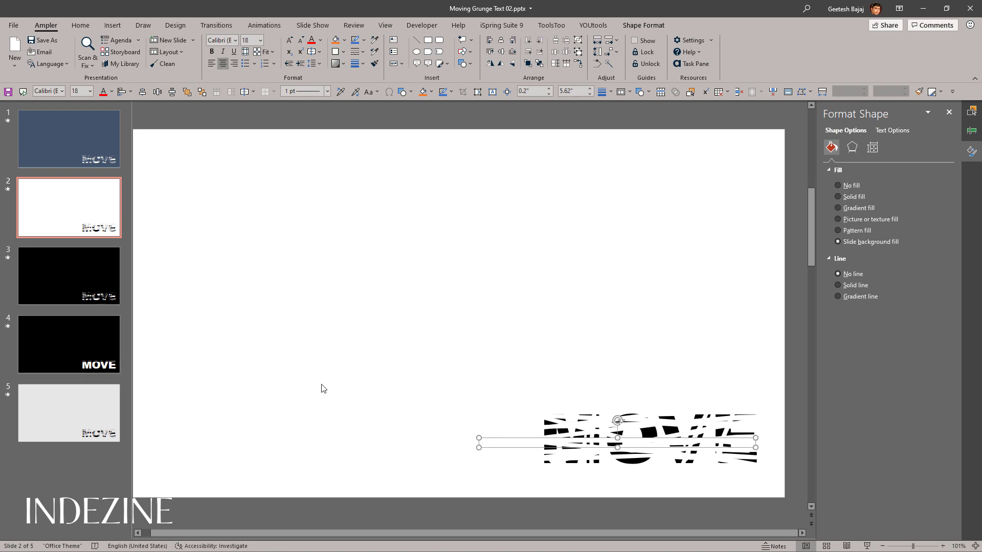
Step: On slide 4, duplicate the background-filled strip and place the copy a little lower across the middle of MOVE
click(75, 367)
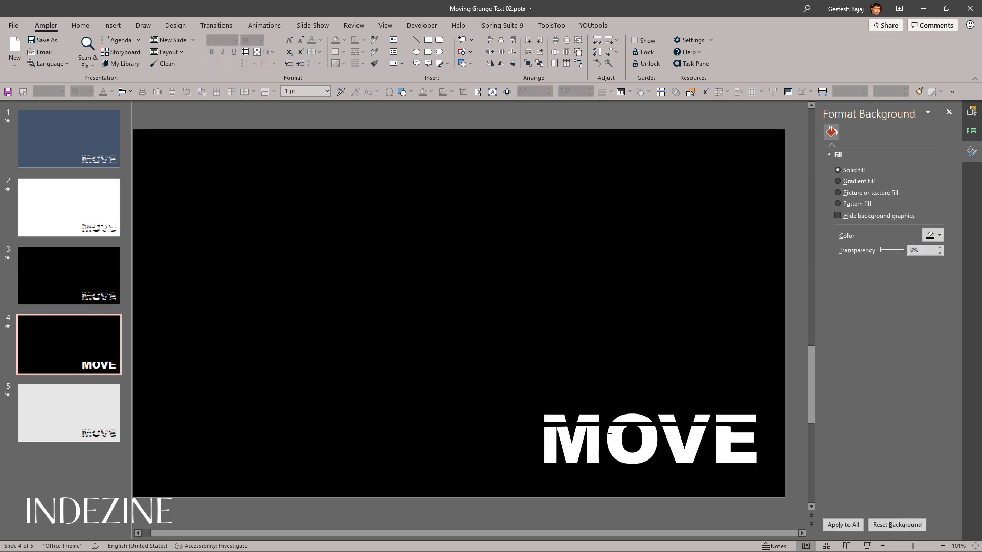
click(609, 431)
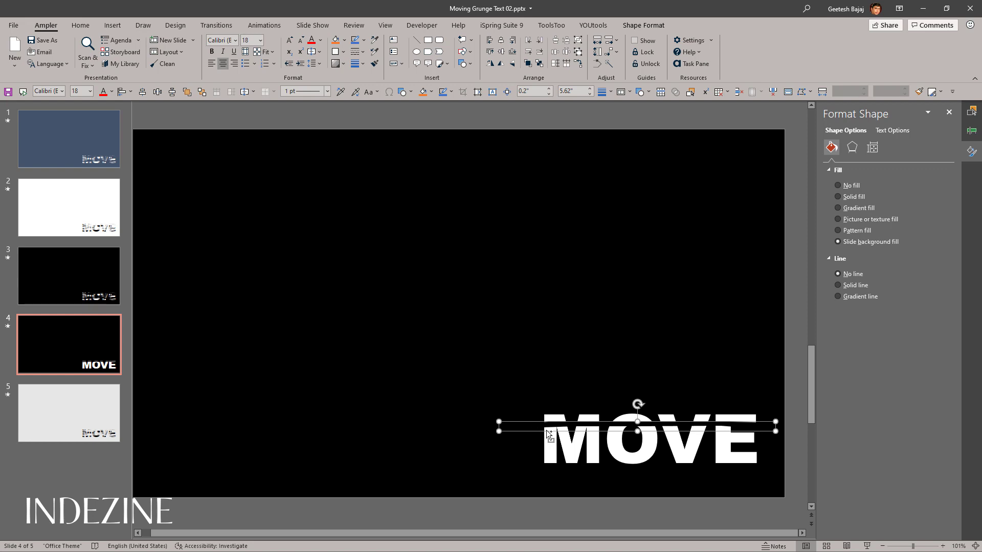
drag(529, 428, 523, 440)
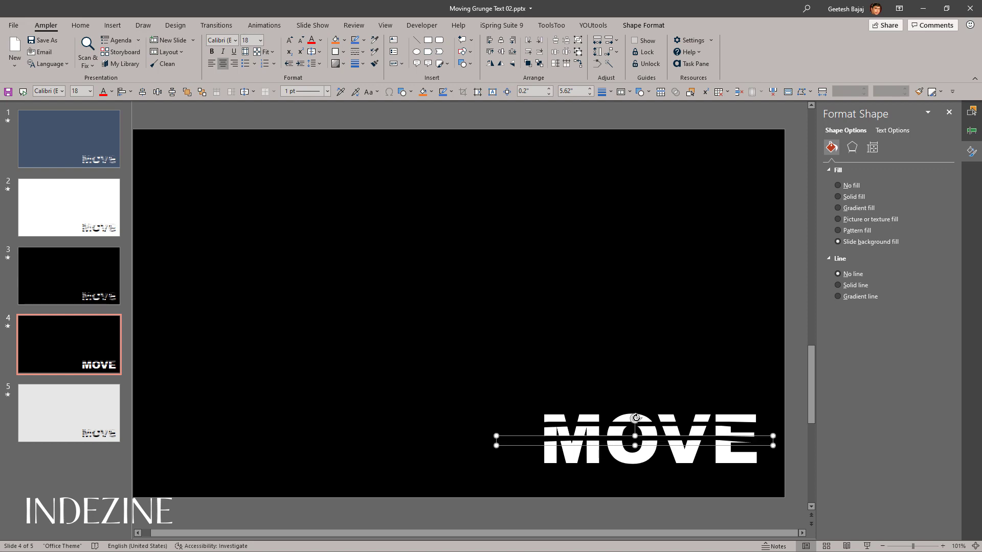
Step: Tilt the middle strip down to the right and add a 0.13" high copy tilted the opposite way across the bottom of MOVE
drag(634, 418, 636, 418)
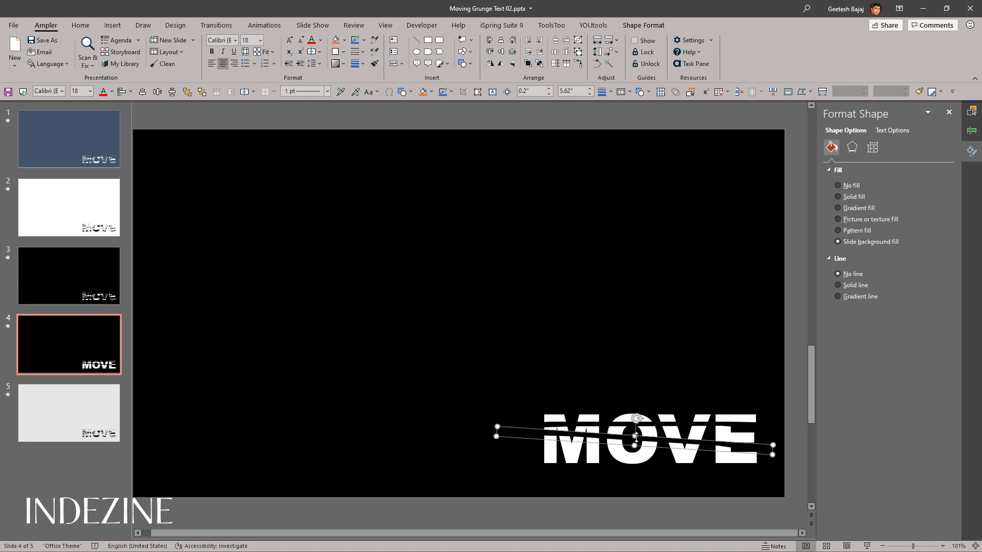
drag(627, 436, 630, 459)
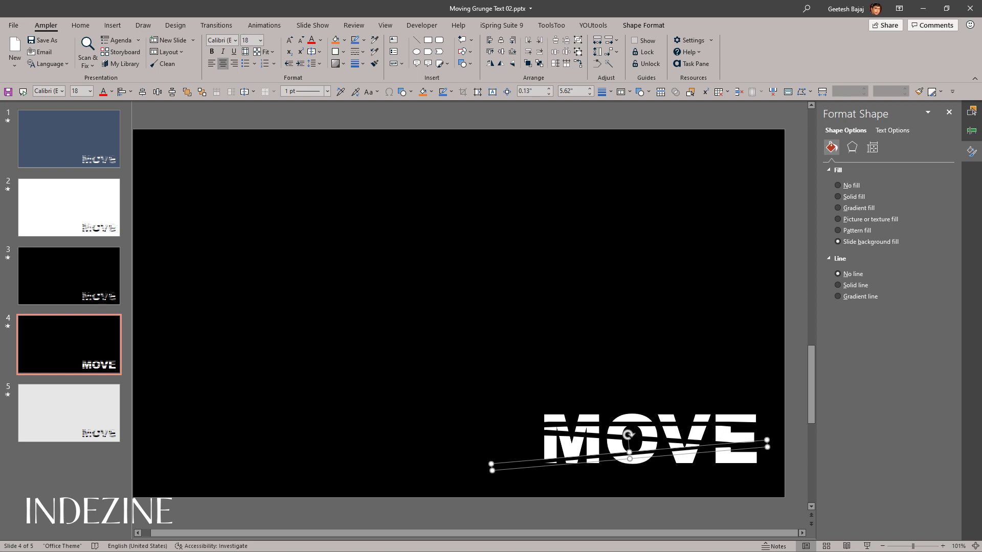
Step: Duplicate the thin strip into the empty area above MOVE and resize the copy to 0.24" high by 2.72" wide
drag(619, 461, 503, 376)
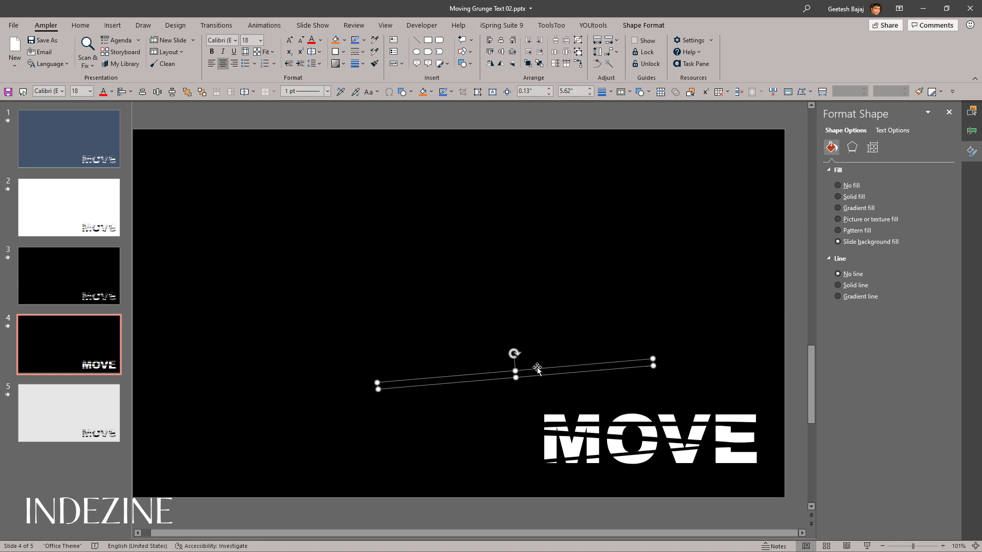
key(Escape)
drag(516, 378, 517, 391)
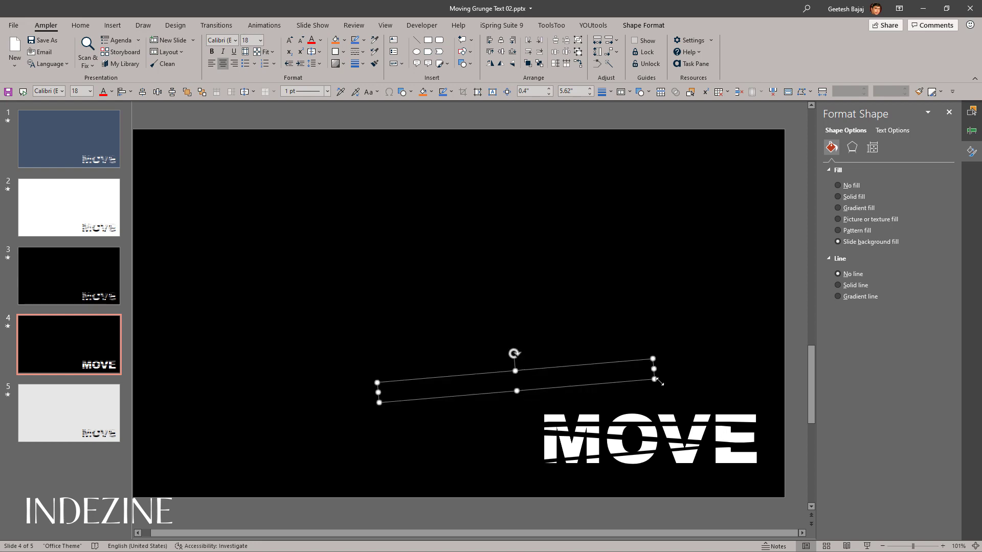
key(Escape)
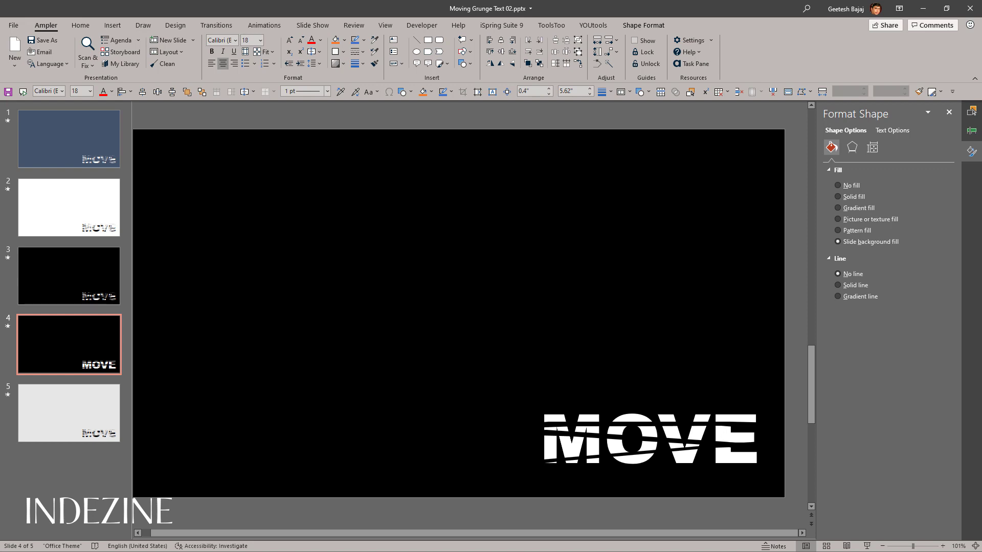
click(504, 381)
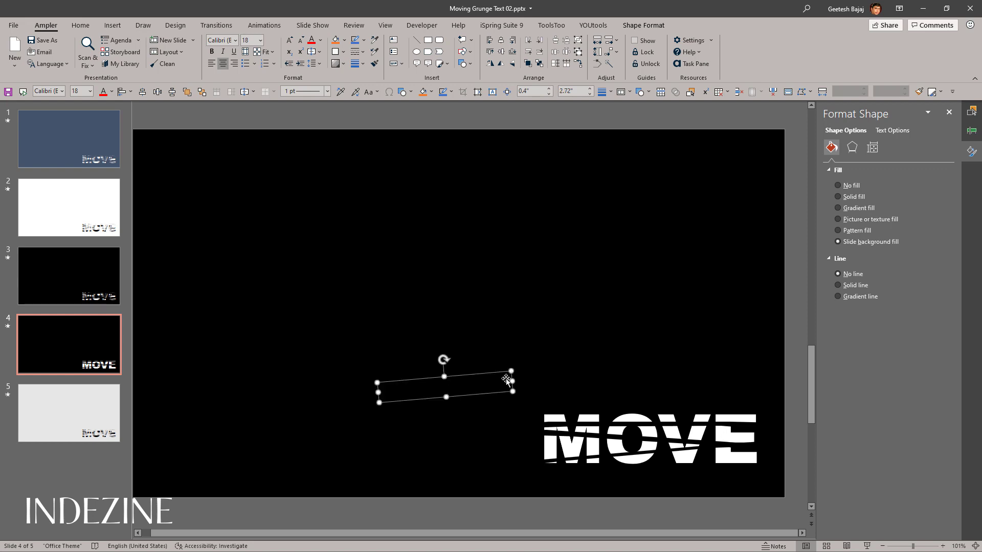
key(Escape)
click(448, 387)
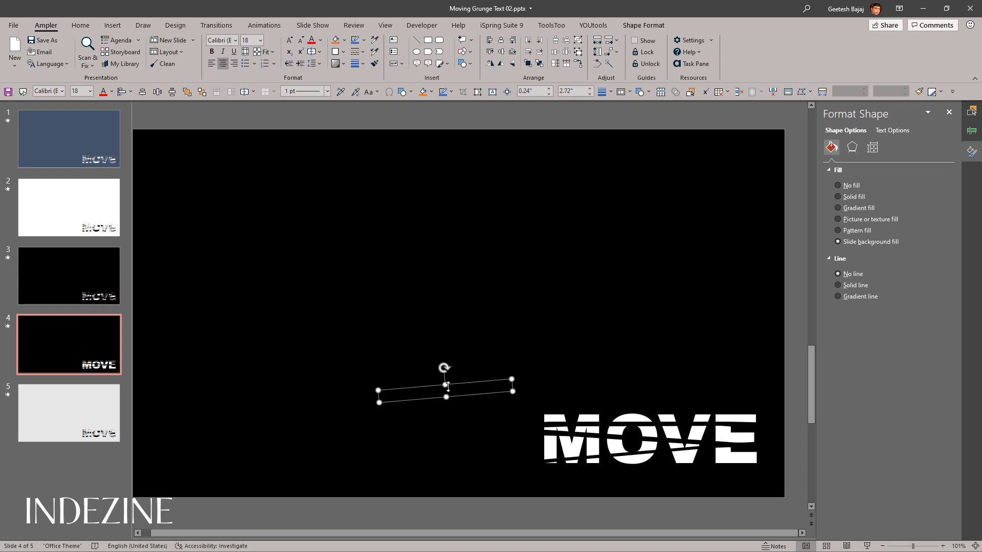
Step: Place the short strip steeply across the right side of the M and resize it to 0.13" by 1.68"
drag(453, 384, 615, 445)
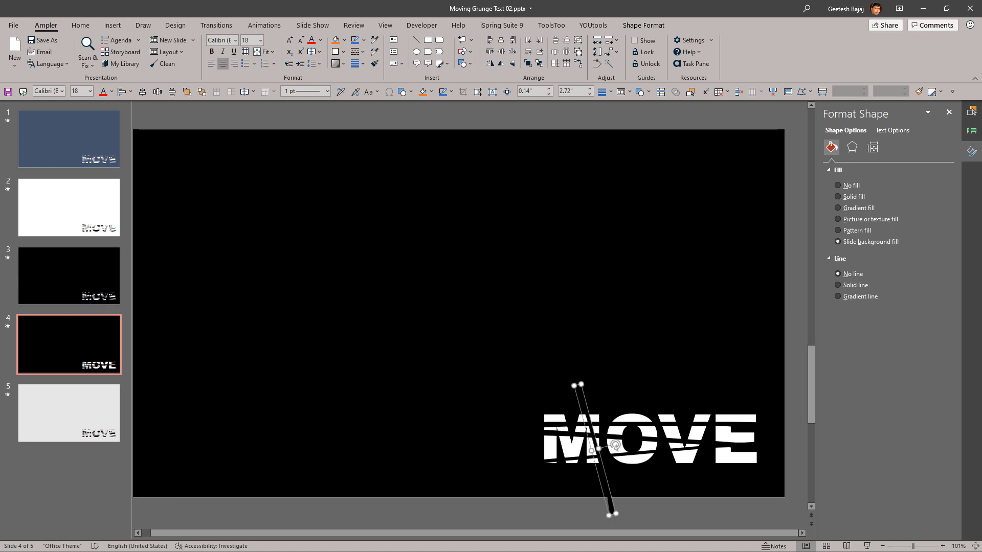
drag(611, 495, 601, 464)
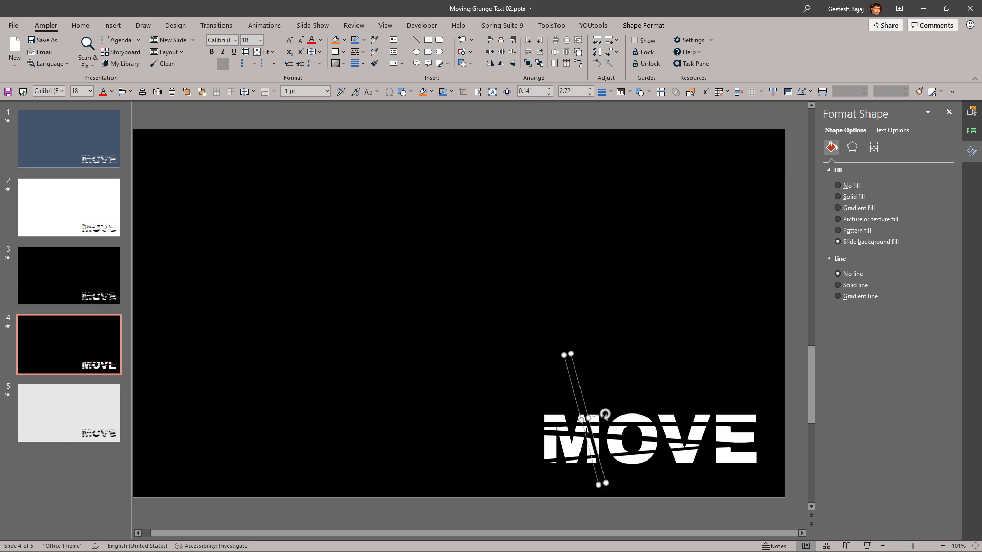
drag(572, 354, 580, 404)
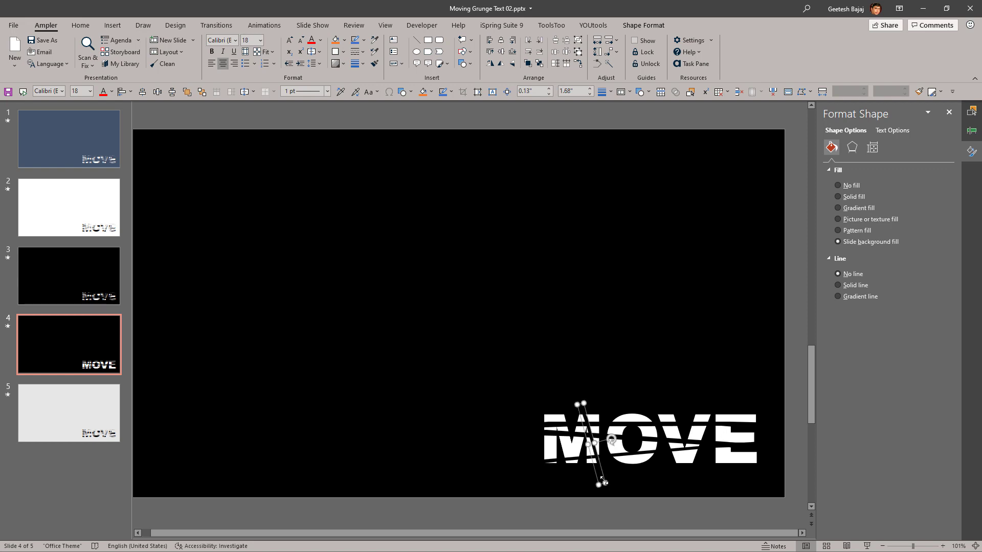
drag(603, 477, 602, 471)
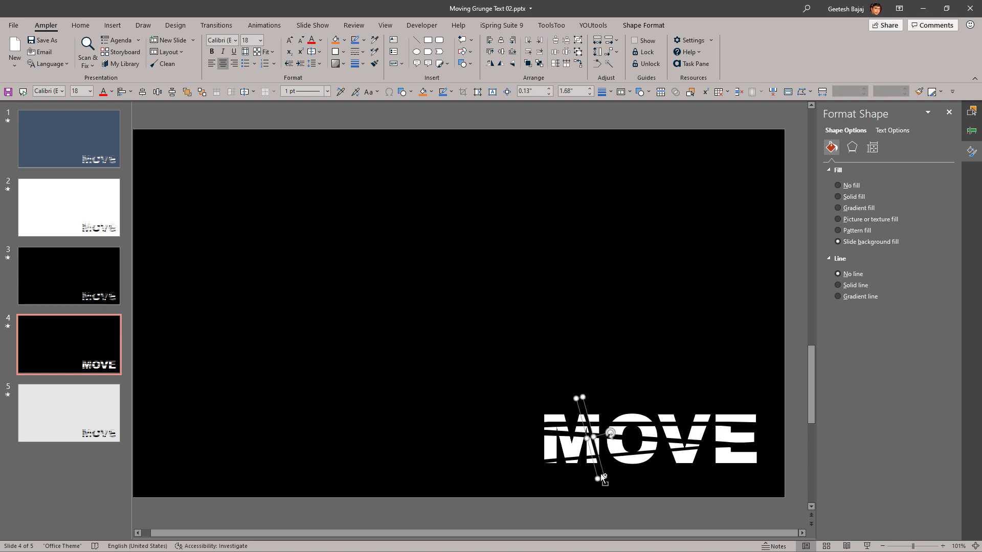
Step: Scatter duplicates of the short strip at varied angles across the O, V, E and M
drag(602, 476, 654, 471)
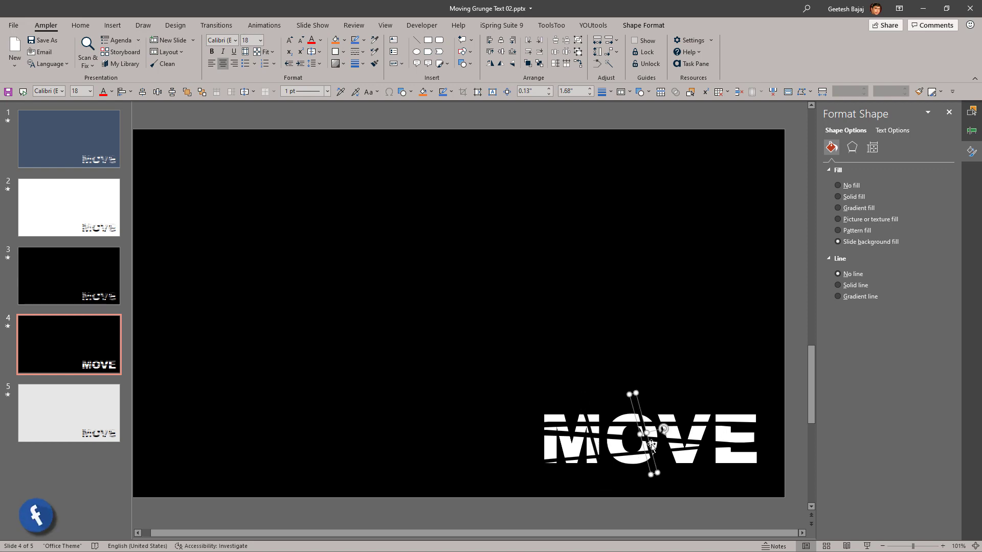
mouse_move(663, 430)
mouse_down()
mouse_move(705, 462)
mouse_move(663, 441)
mouse_up()
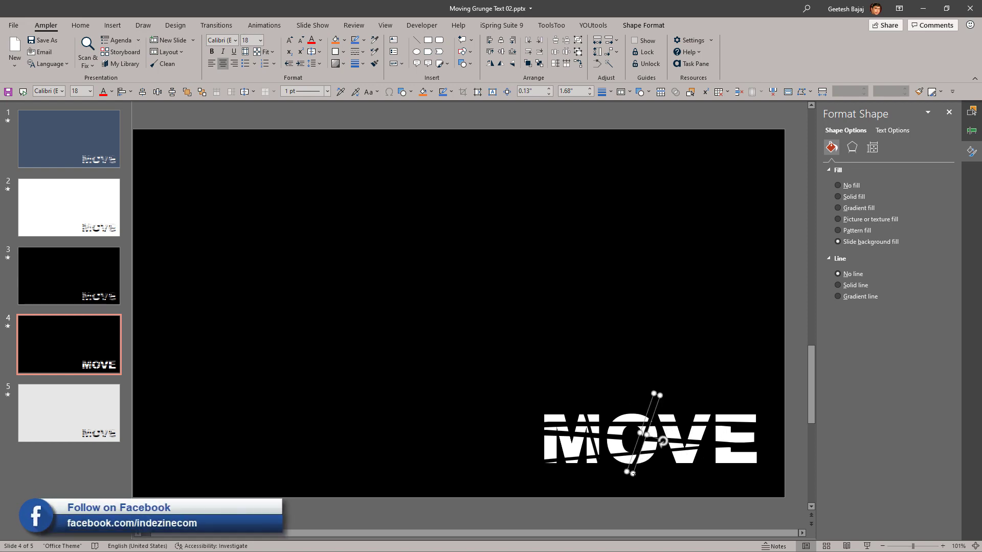
drag(632, 470, 724, 443)
drag(688, 470, 727, 473)
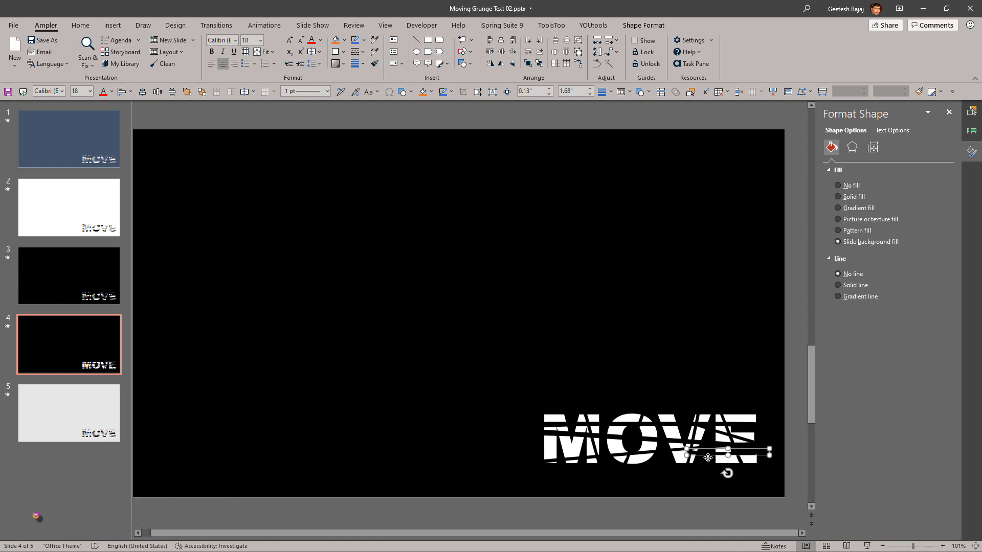
drag(708, 454, 561, 444)
click(464, 424)
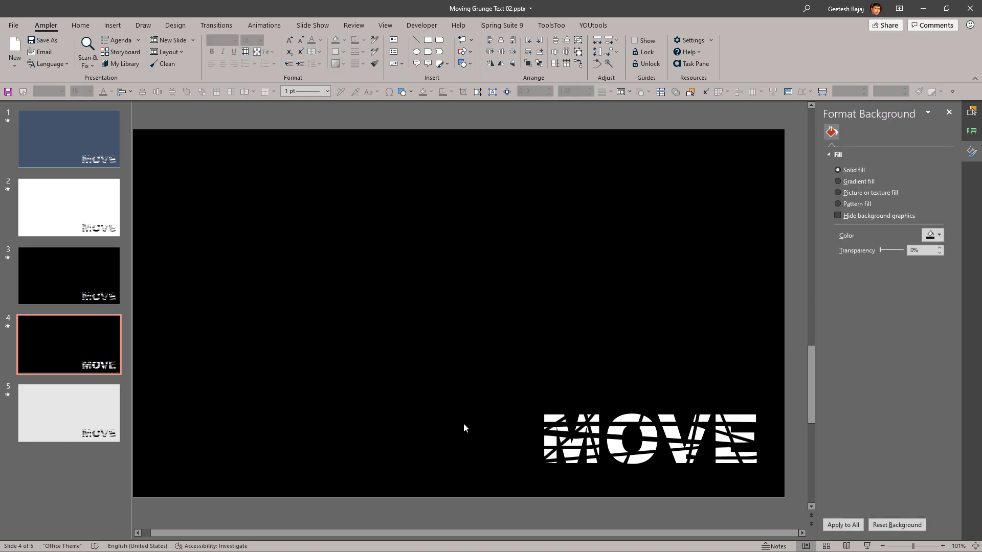
Step: Duplicate the steep strip from the M onto the O and rotate the copy horizontally across its middle
click(597, 452)
drag(603, 471, 642, 473)
drag(647, 431, 627, 434)
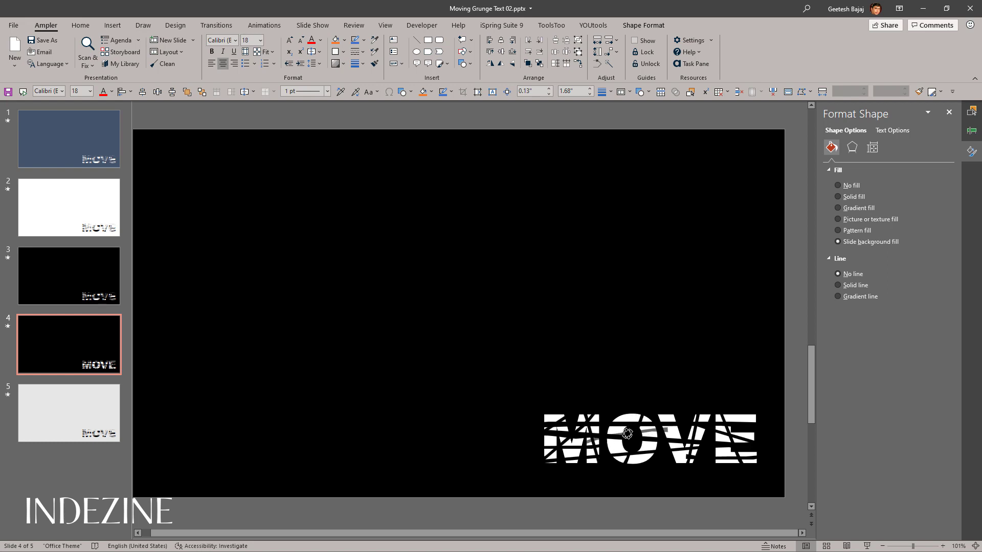
drag(627, 433, 628, 433)
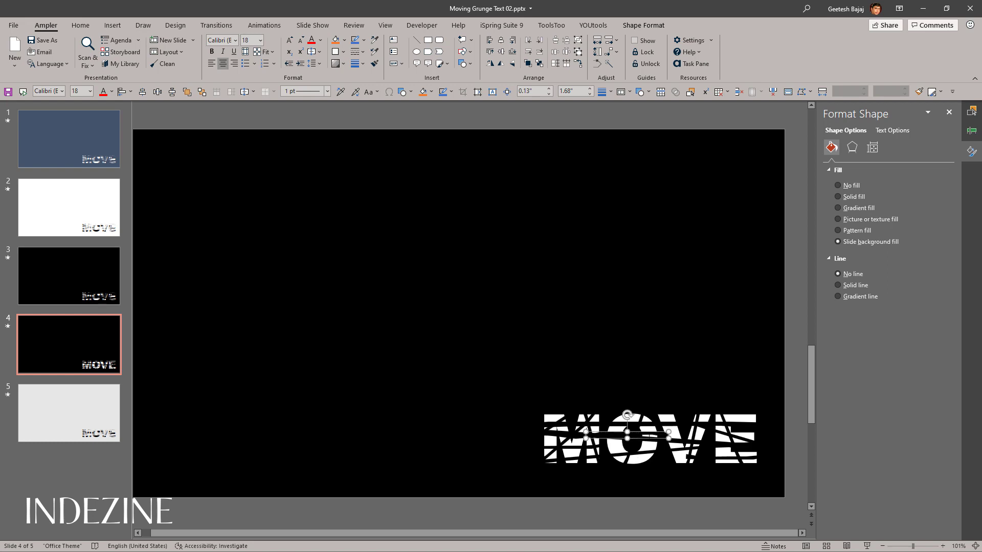
click(649, 432)
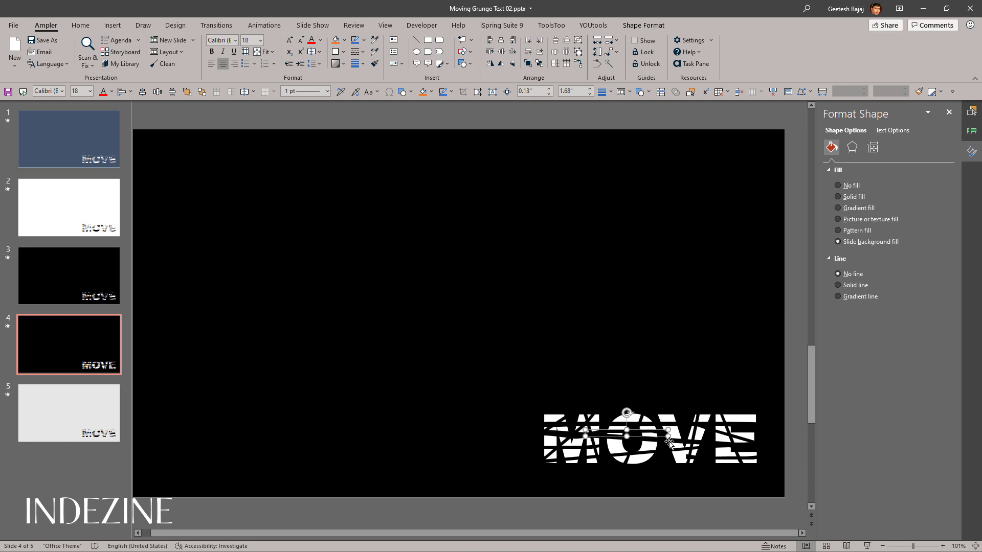
click(666, 485)
click(663, 435)
key(Escape)
click(655, 434)
drag(650, 435, 678, 435)
key(ctrl+z)
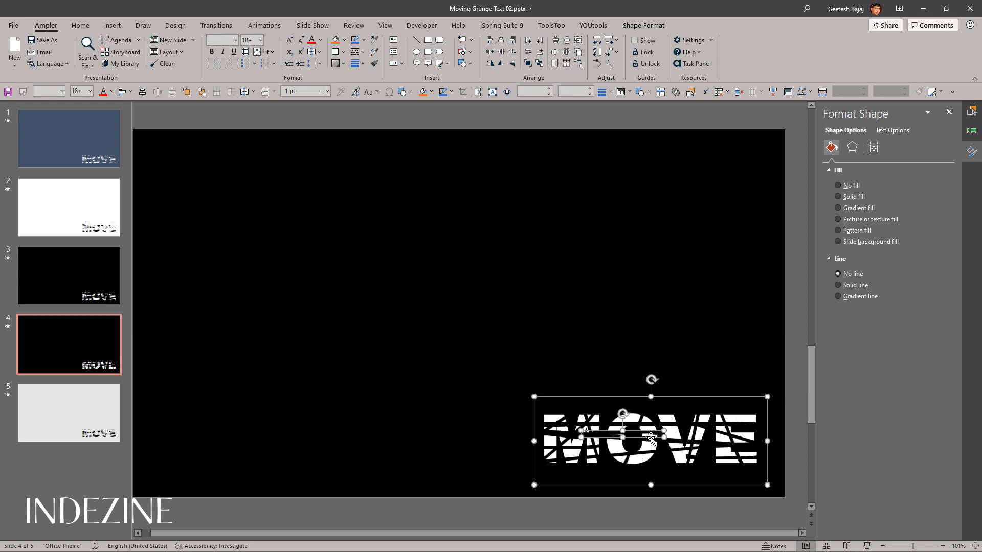
Step: Duplicate the horizontal strip on the O and place the copy steeply across the V
click(671, 492)
click(649, 433)
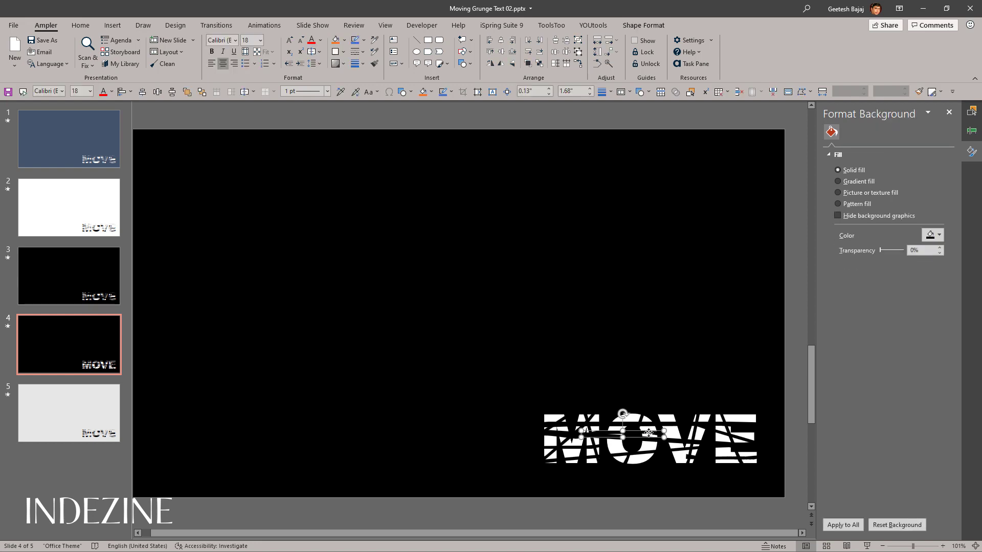
drag(643, 431, 696, 468)
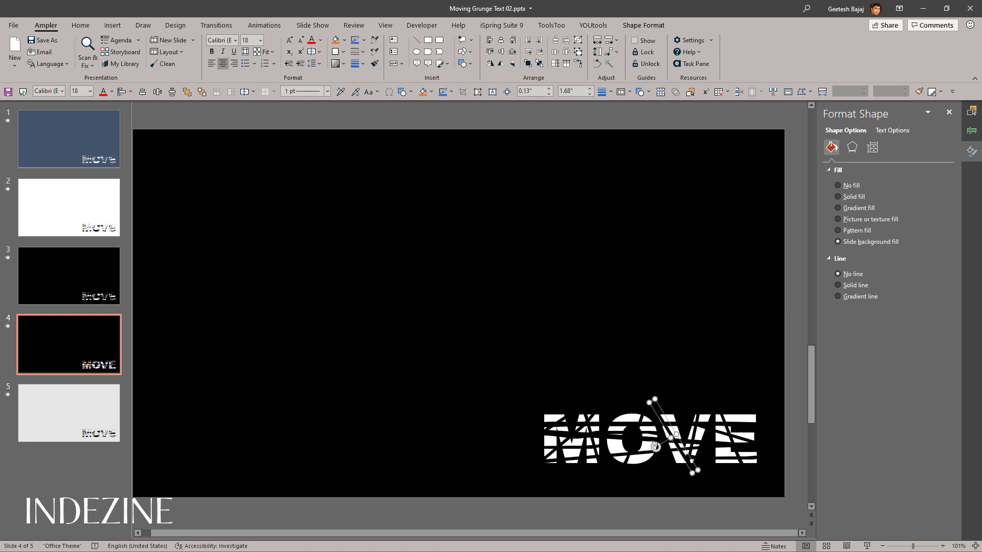
click(788, 508)
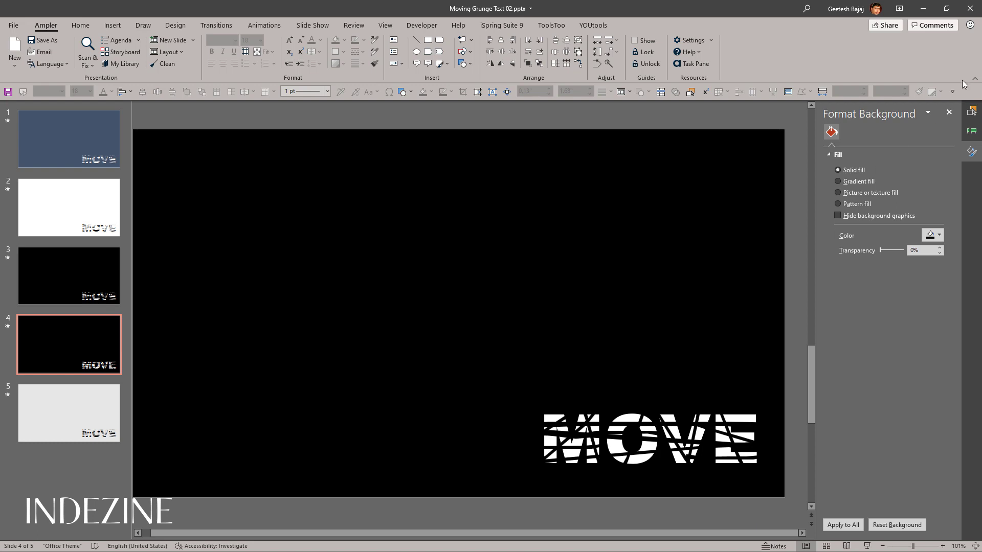
Step: Copy the MOVE text's animations to the freeform strip crossing the O with Animation Painter
click(947, 112)
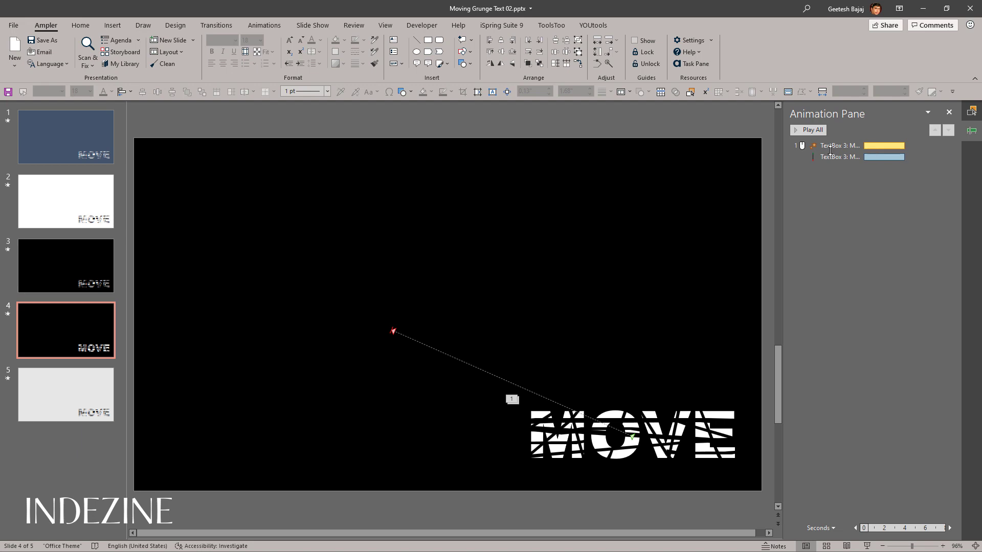
click(641, 475)
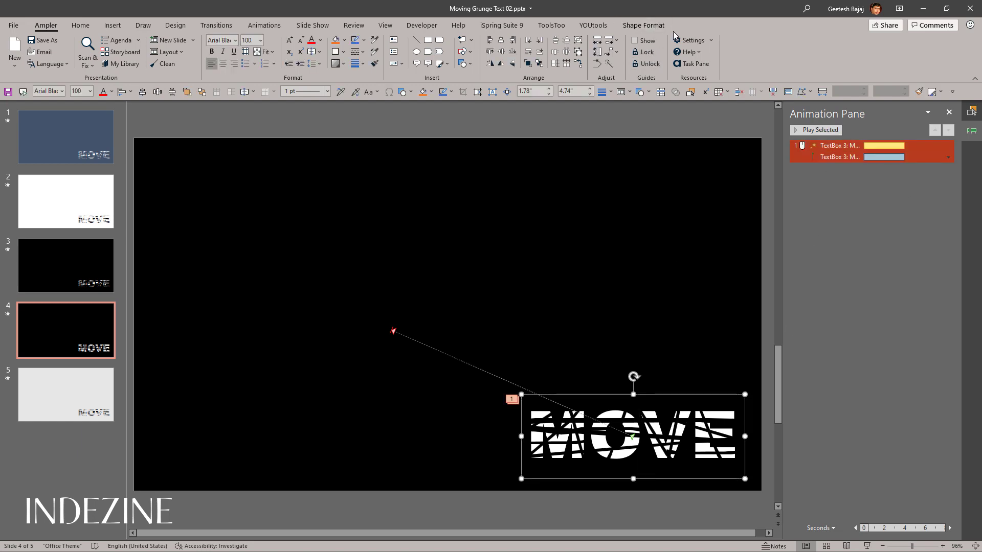
click(264, 26)
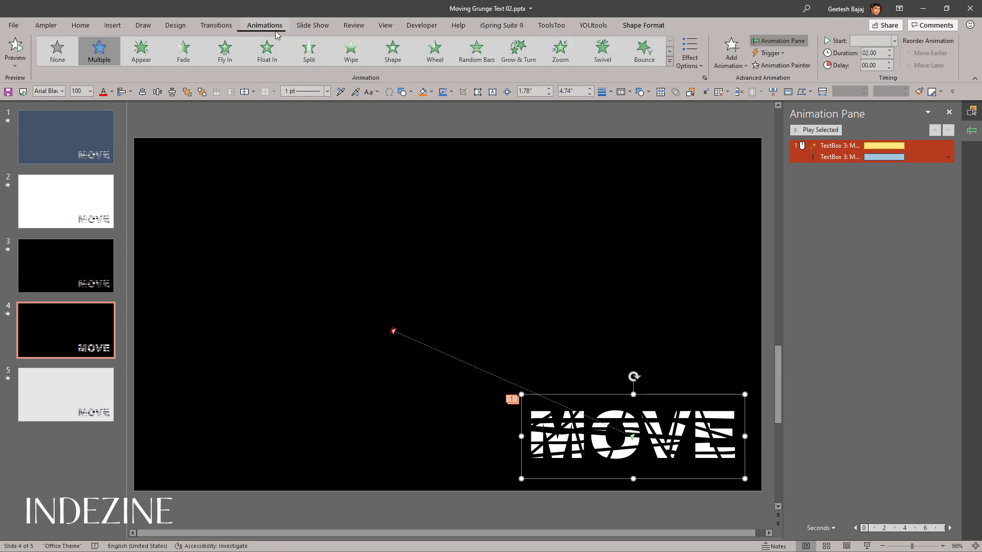
click(765, 65)
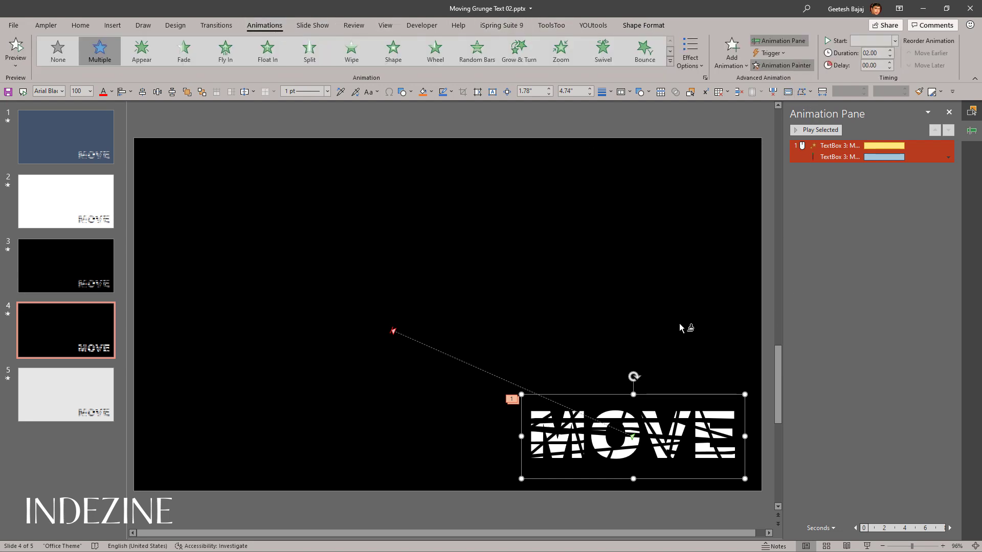
click(613, 457)
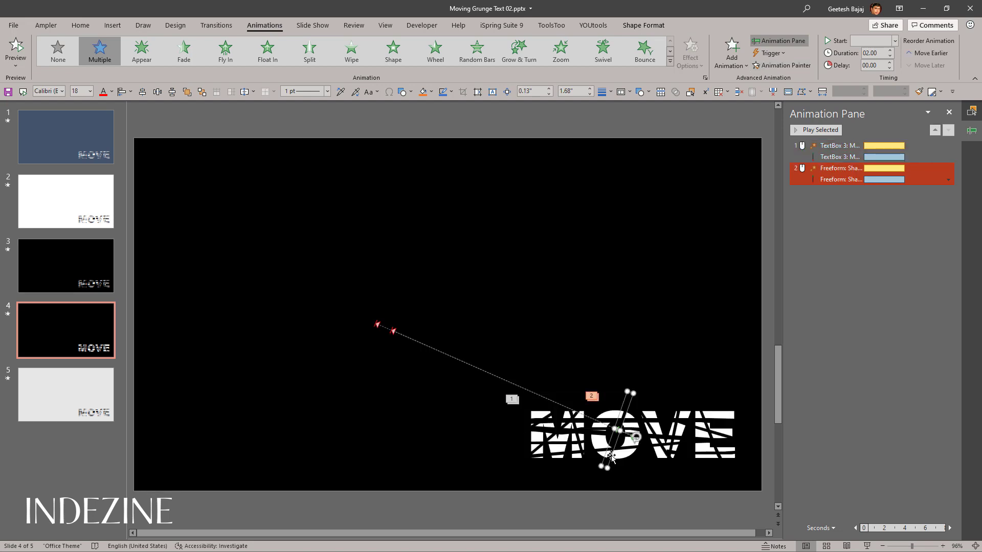
click(669, 478)
click(858, 324)
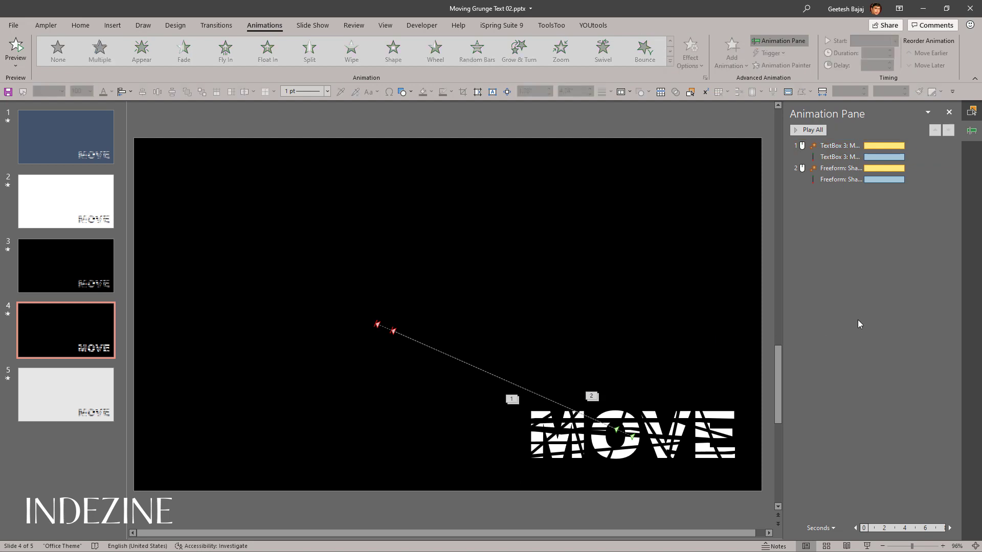
Step: Preview slide 4 as a slide show and set the strip's Grow/Shrink animation to start With Previous
click(805, 169)
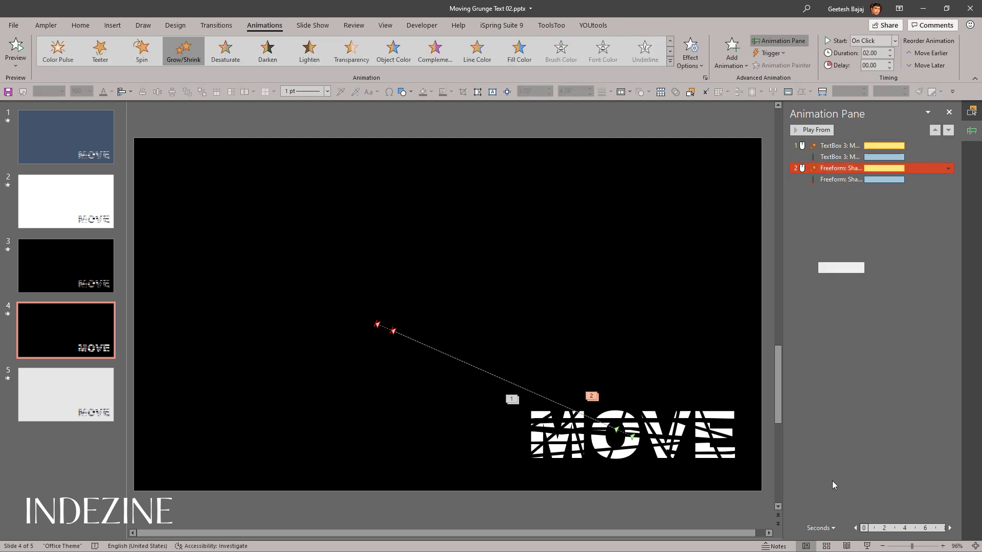
click(868, 547)
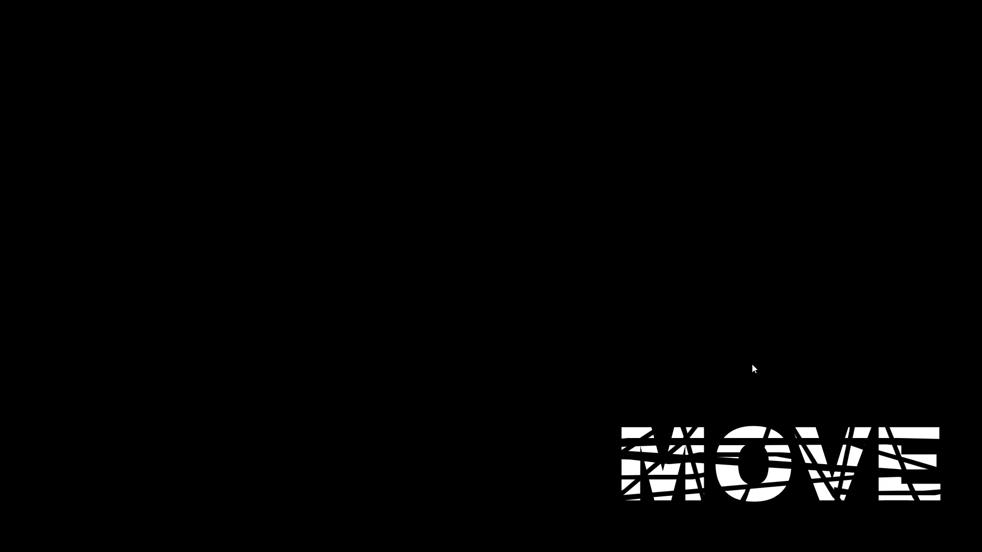
key(Escape)
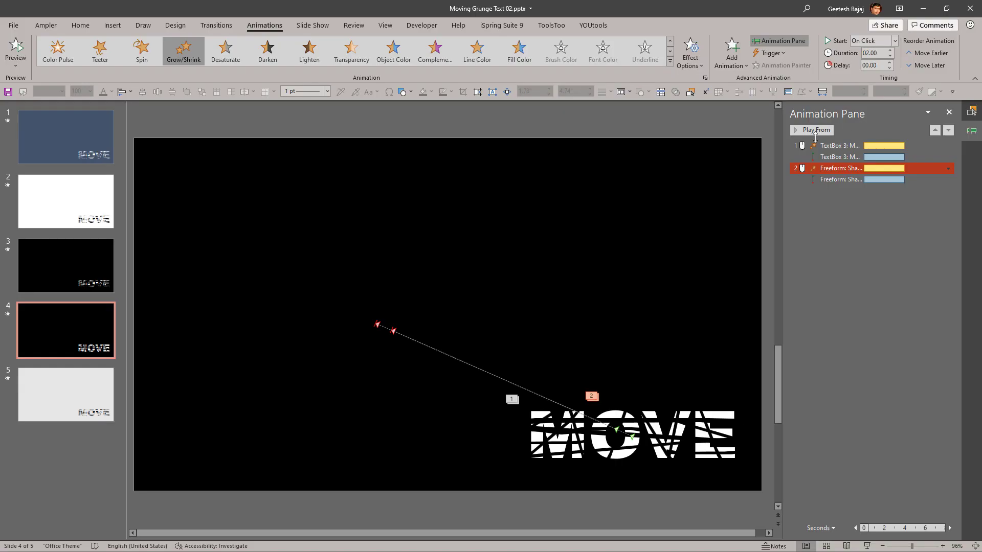
click(894, 41)
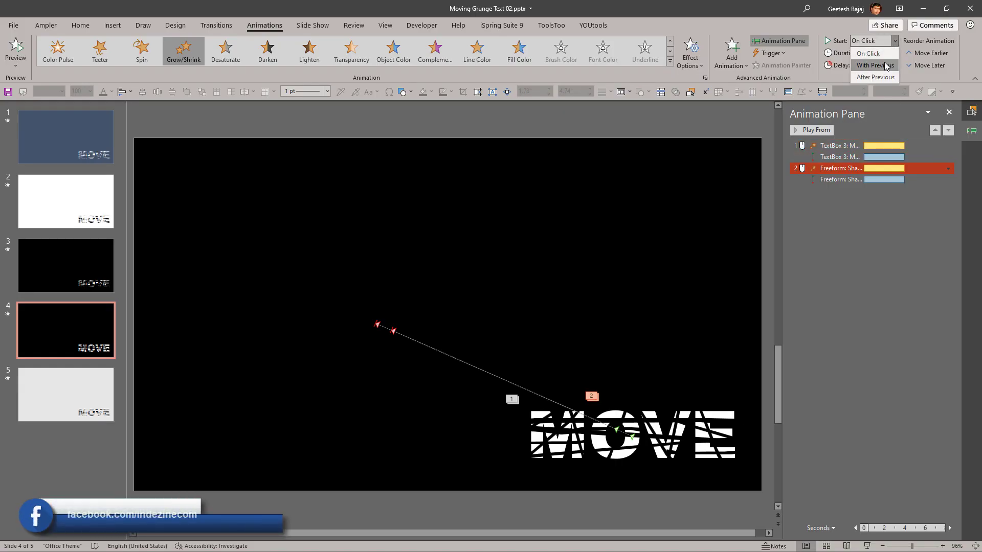
click(885, 65)
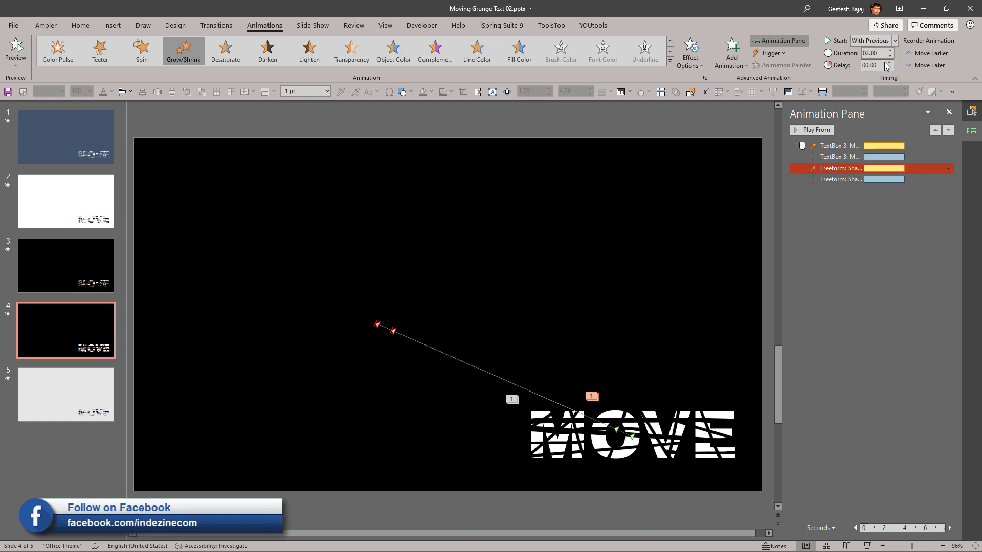
Step: Play slide 4 as a slide show to check the synchronized animation, and select the strip's Grow/Shrink effect
click(865, 546)
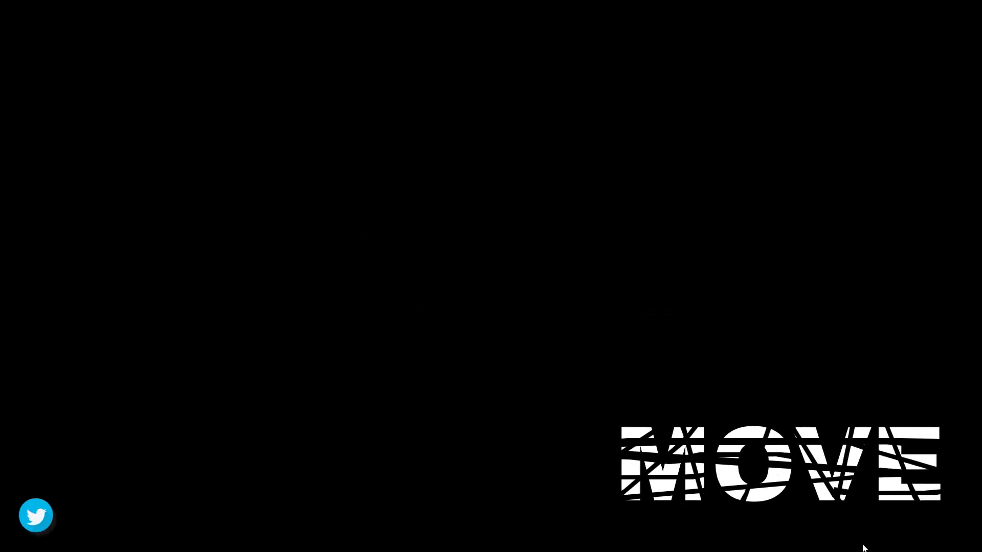
key(Escape)
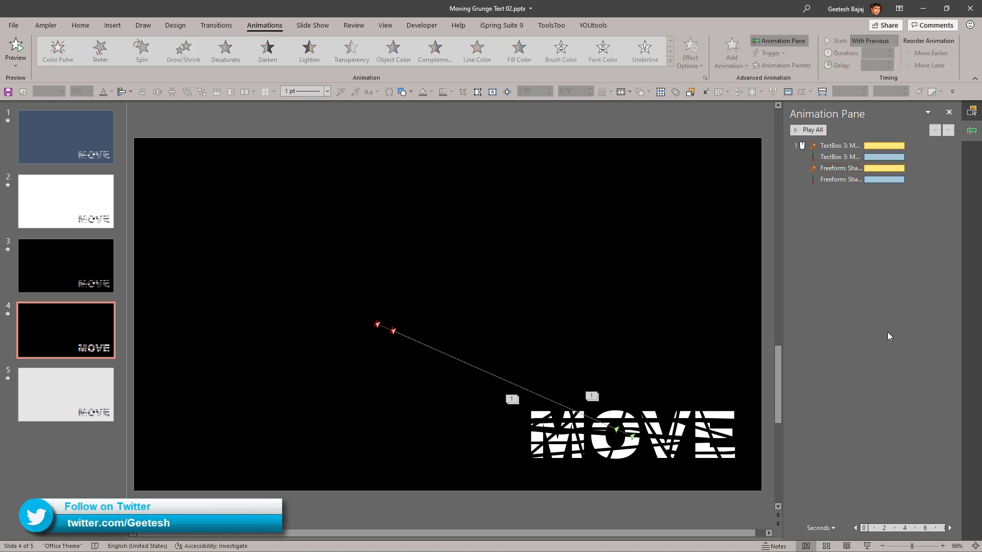
click(840, 168)
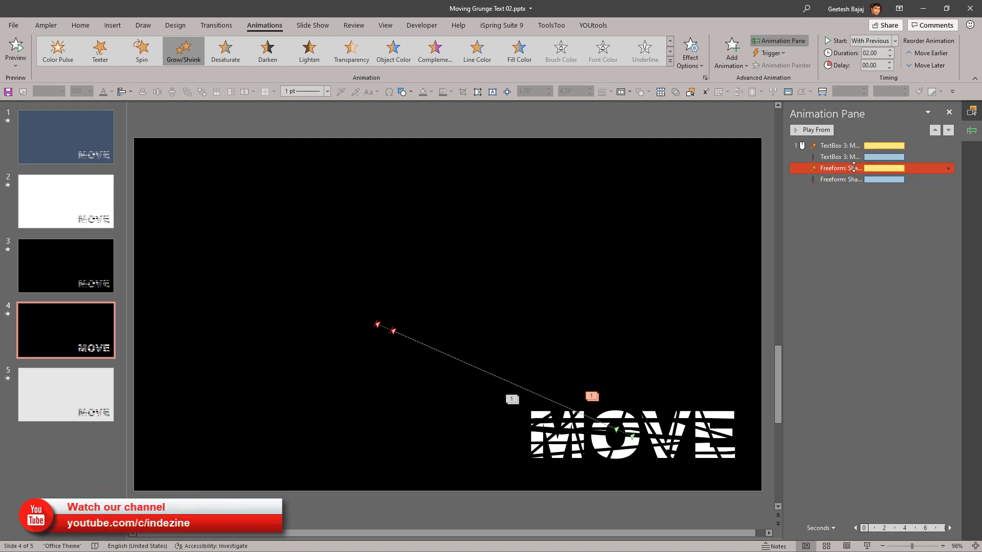
Step: Add an Appear entrance to the strip across the O, place it before the strip's Grow/Shrink, and start it With Previous
click(731, 54)
click(741, 102)
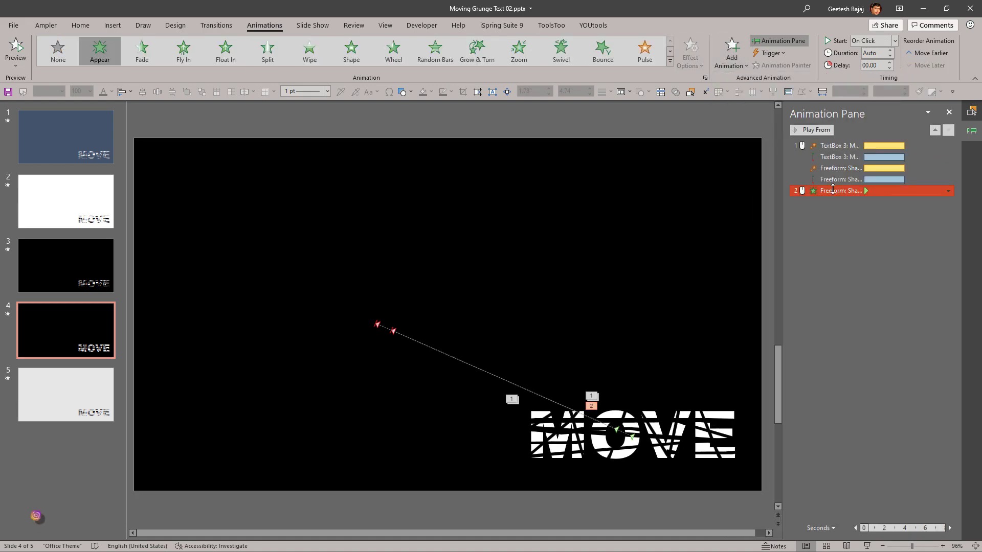
click(833, 214)
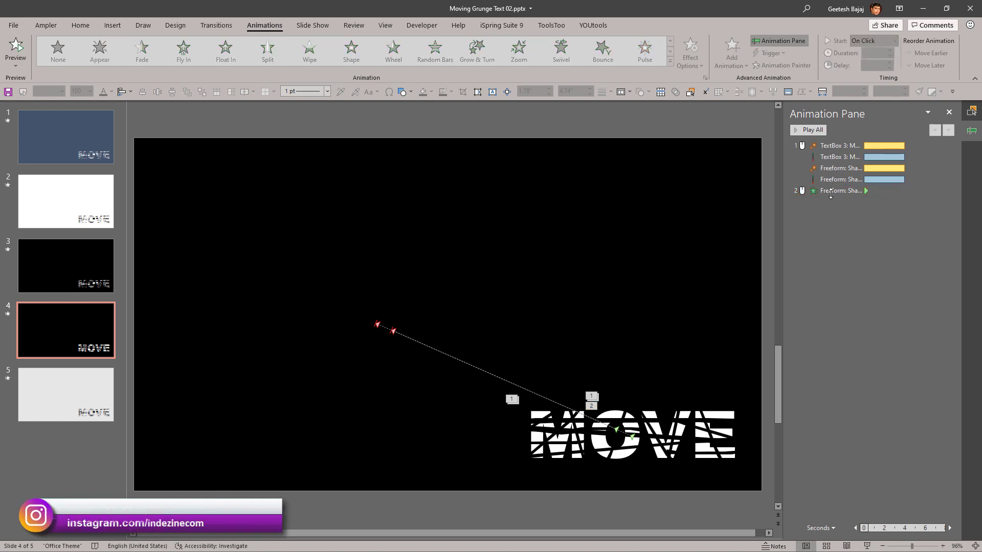
drag(832, 191, 830, 162)
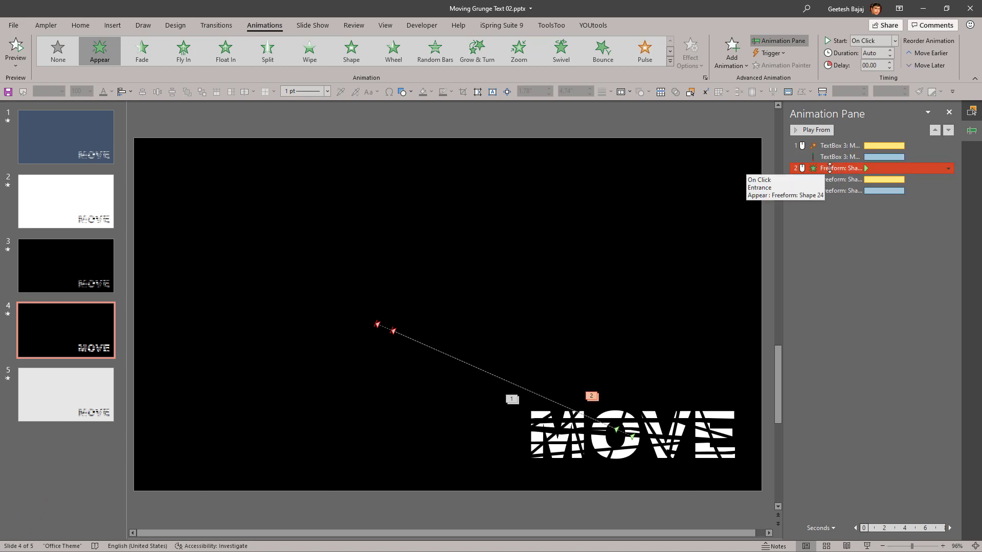
click(894, 40)
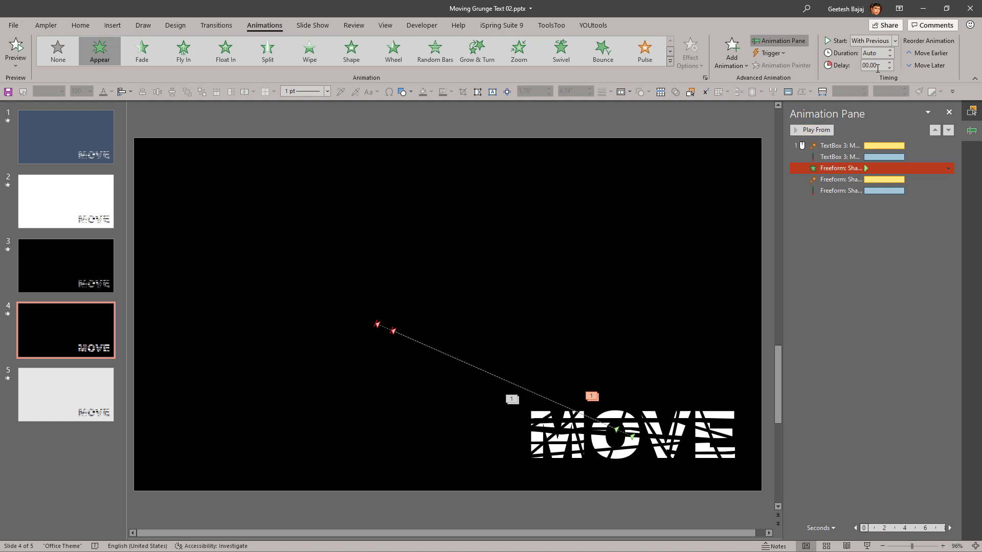
Step: Set the delay of the strip's Appear entrance to 0.10 seconds
ctrl+click(876, 157)
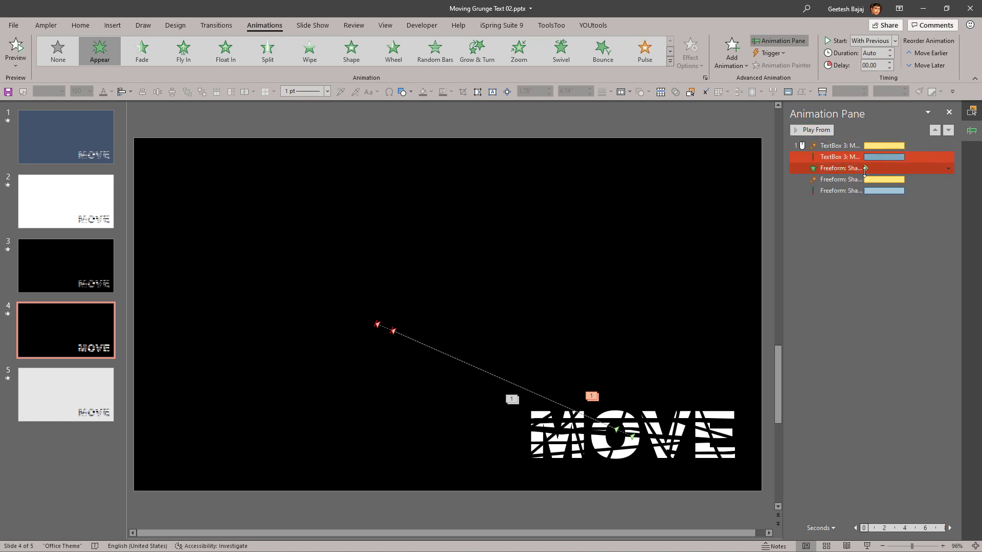
click(844, 169)
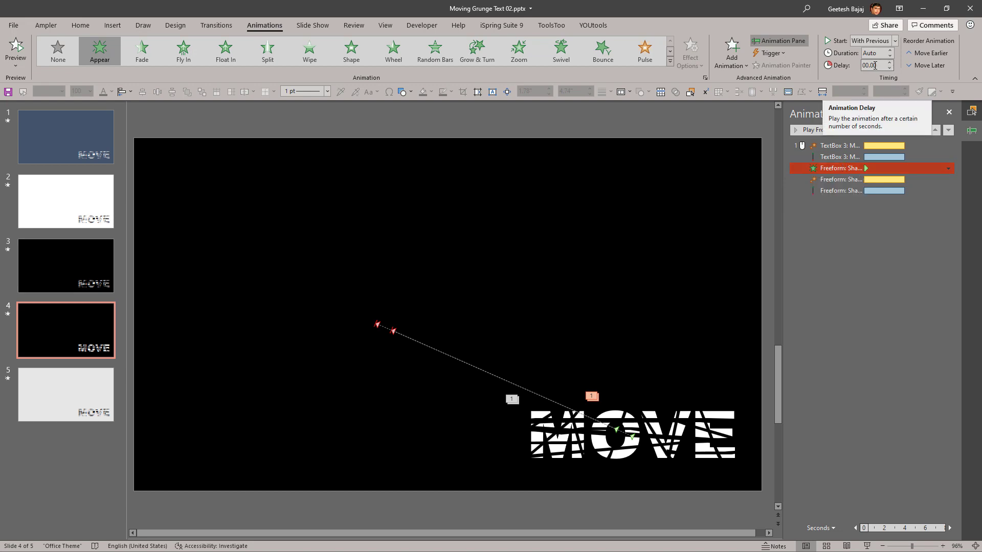
double_click(872, 65)
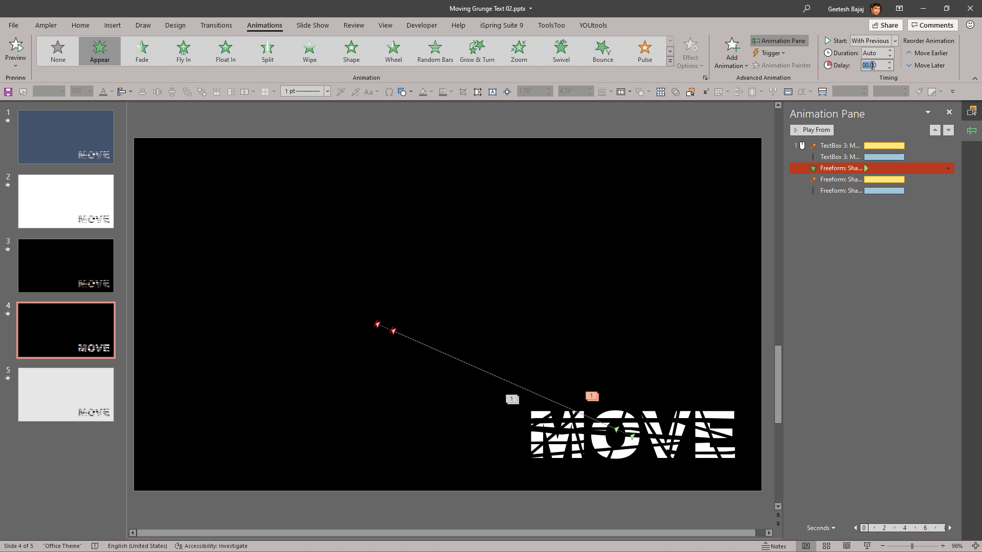
click(875, 68)
key(BackSpace)
text(1)
key(Return)
click(868, 245)
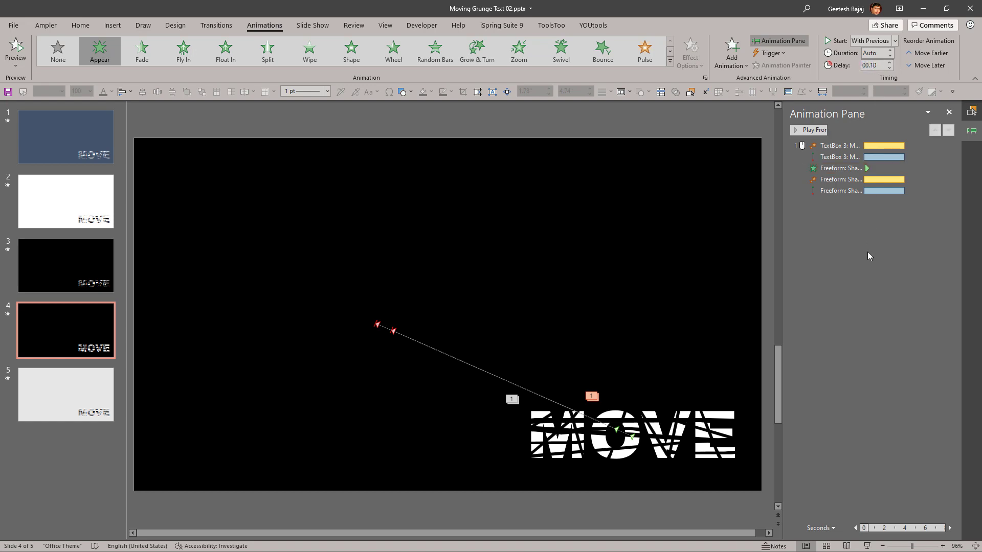
click(847, 180)
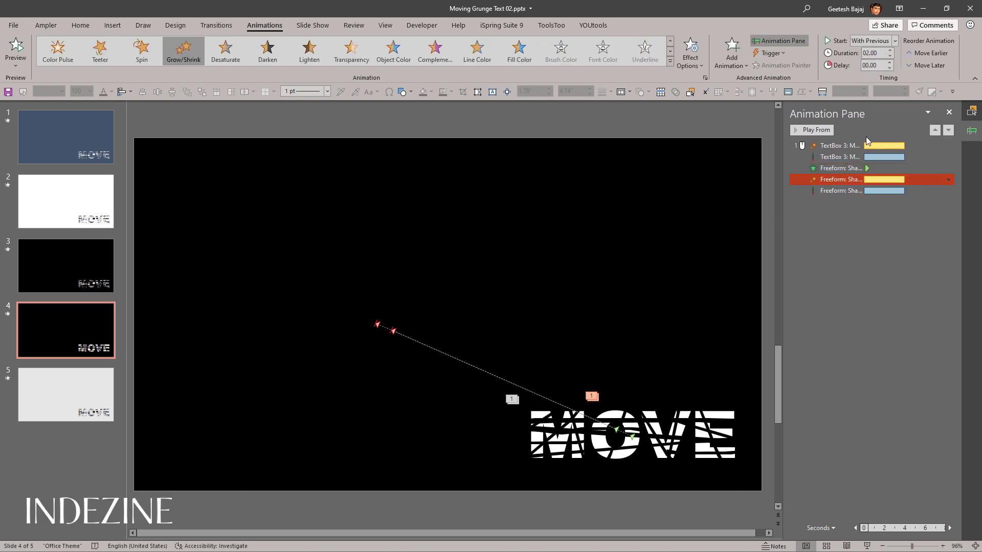
click(841, 167)
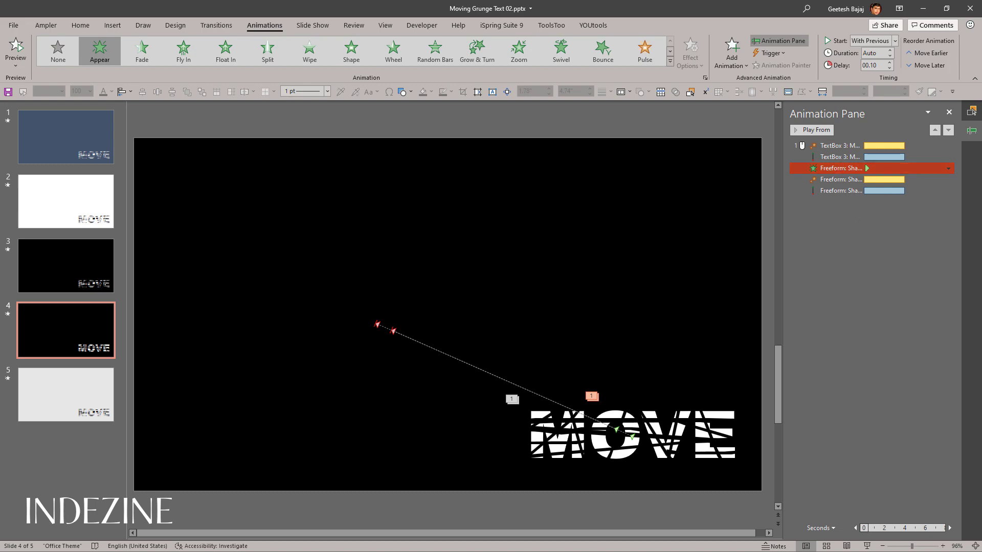
Step: Play slide 4 as a slide show, then preview its animations starting from the MOVE text's Grow/Shrink
key(shift+F5)
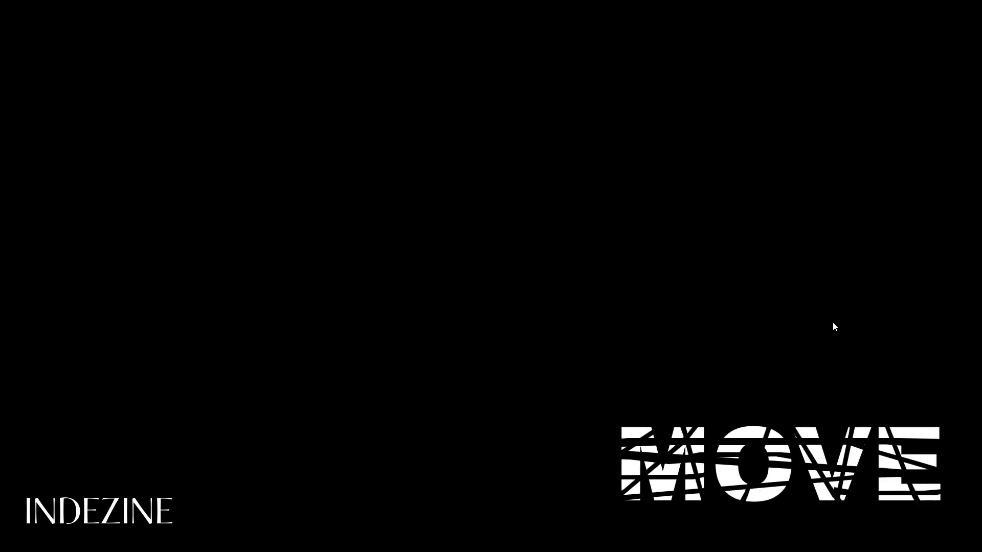
key(Escape)
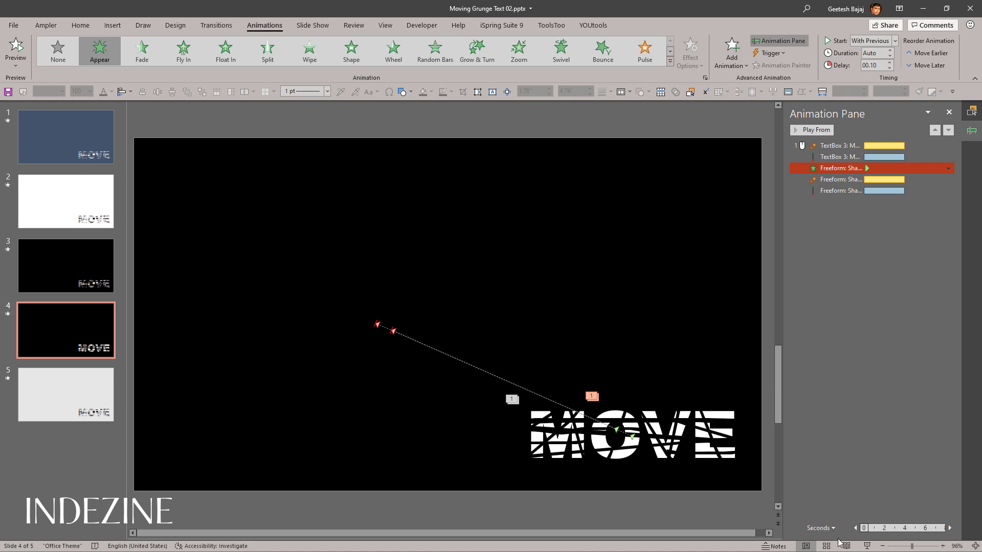
click(826, 145)
click(822, 133)
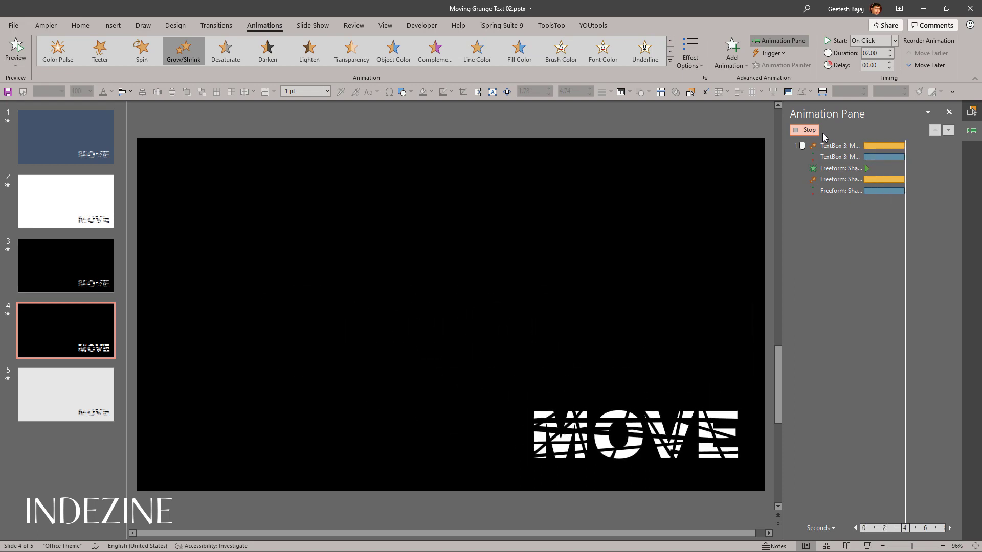
Step: Add a Fade entrance to the strip and place it directly after its Appear effect
click(842, 168)
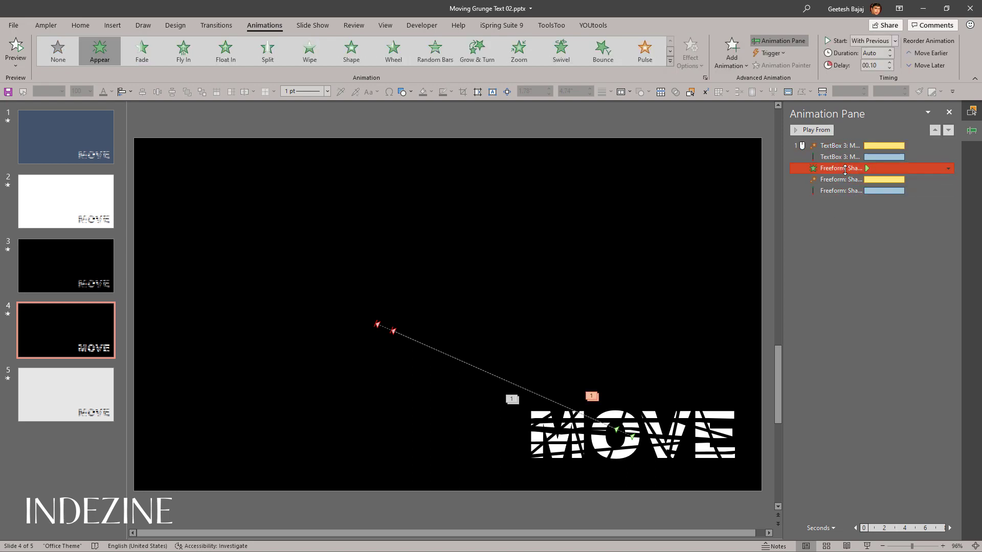
click(729, 67)
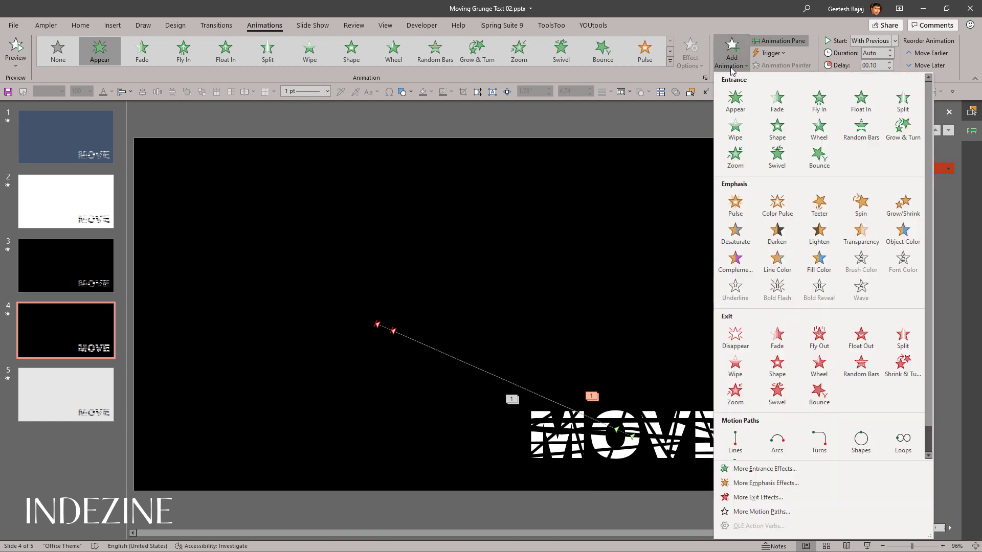
click(774, 99)
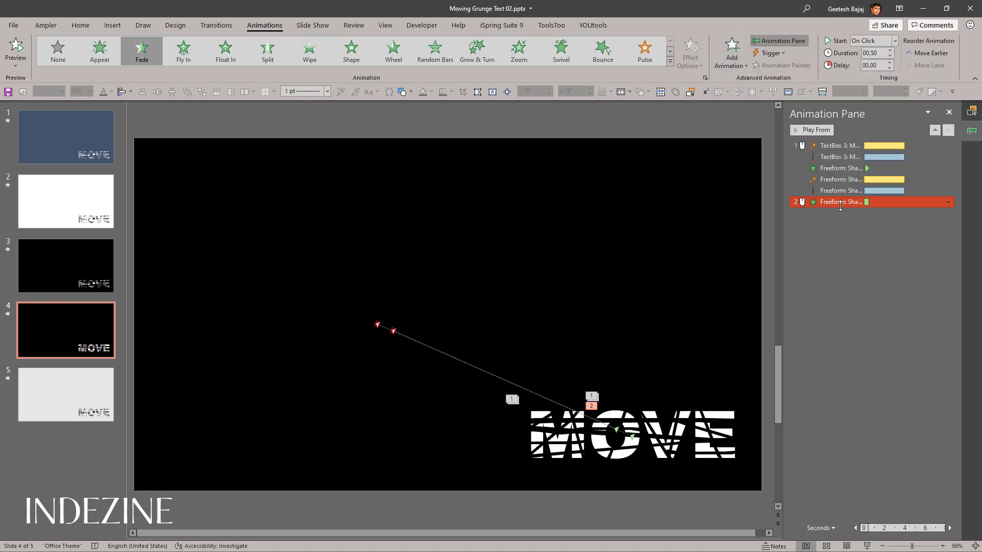
drag(836, 202, 840, 179)
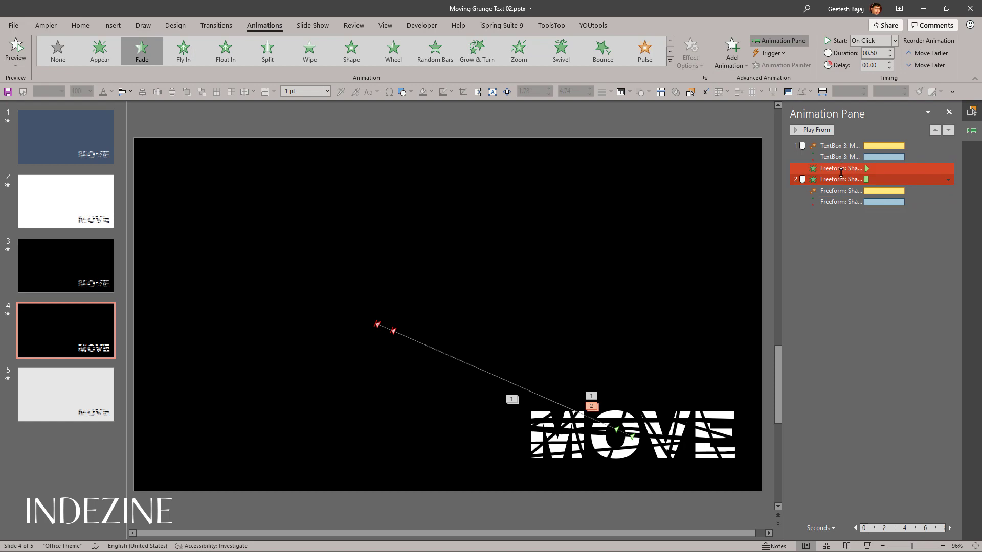
Step: Start the strip's Fade entrance With Previous after a 0.10-second delay, lengthen its duration, and preview all animations
click(895, 41)
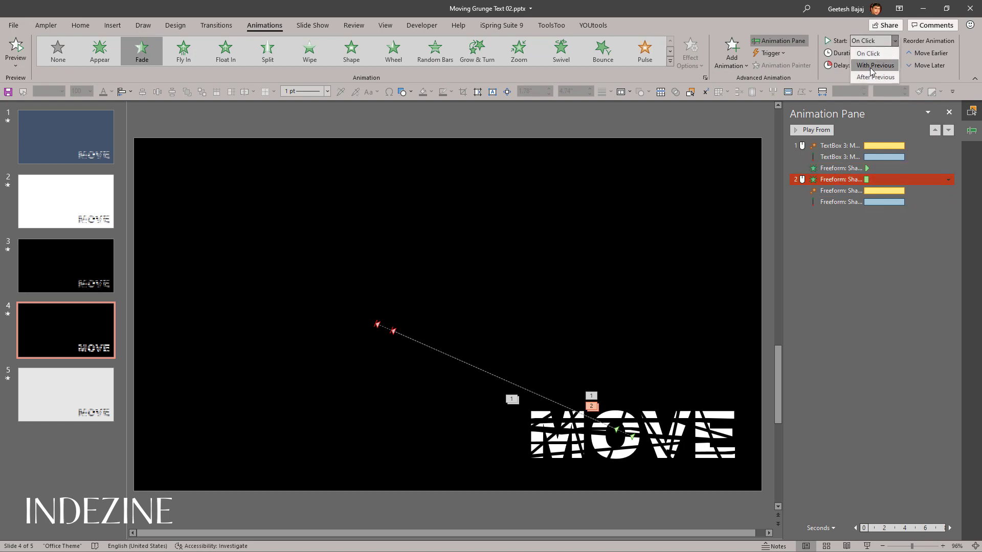
click(870, 66)
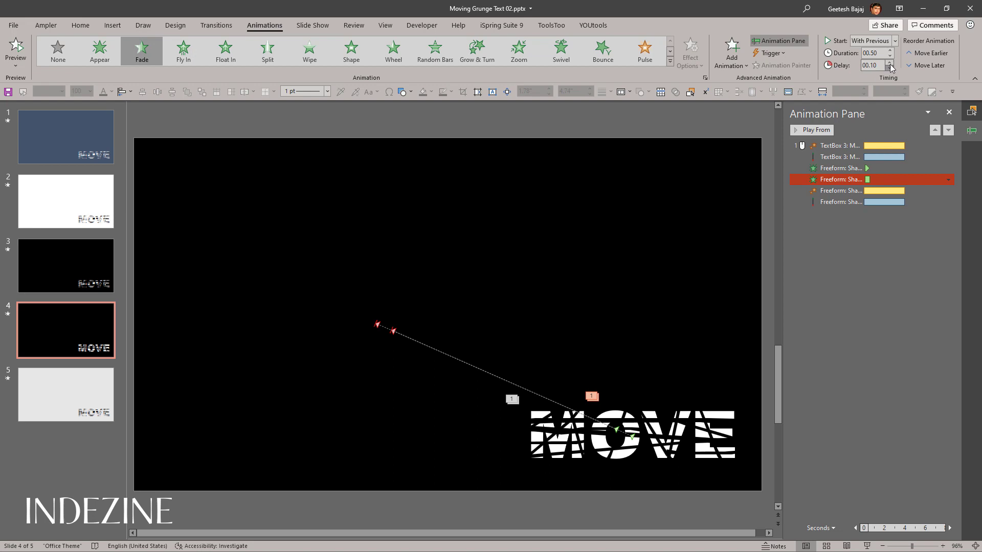
click(891, 51)
click(891, 50)
click(873, 234)
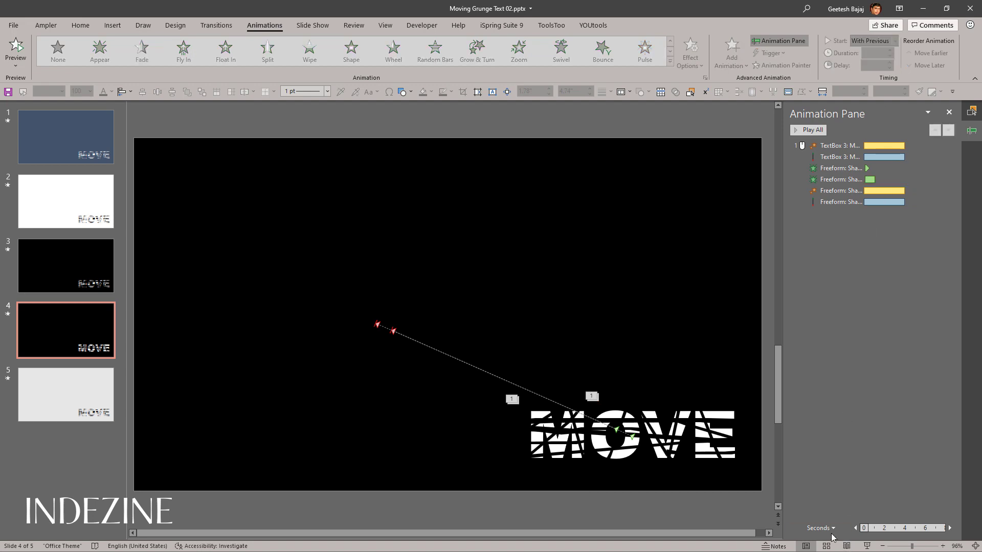
click(817, 132)
Step: Add a Disappear exit to the strip crossing the O and set it to start With Previous
click(628, 415)
click(623, 415)
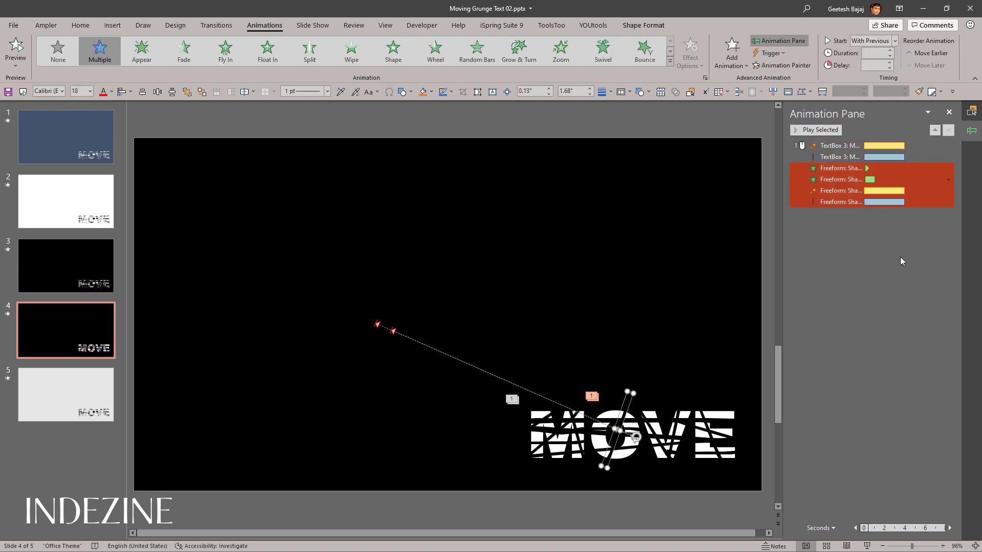
click(731, 57)
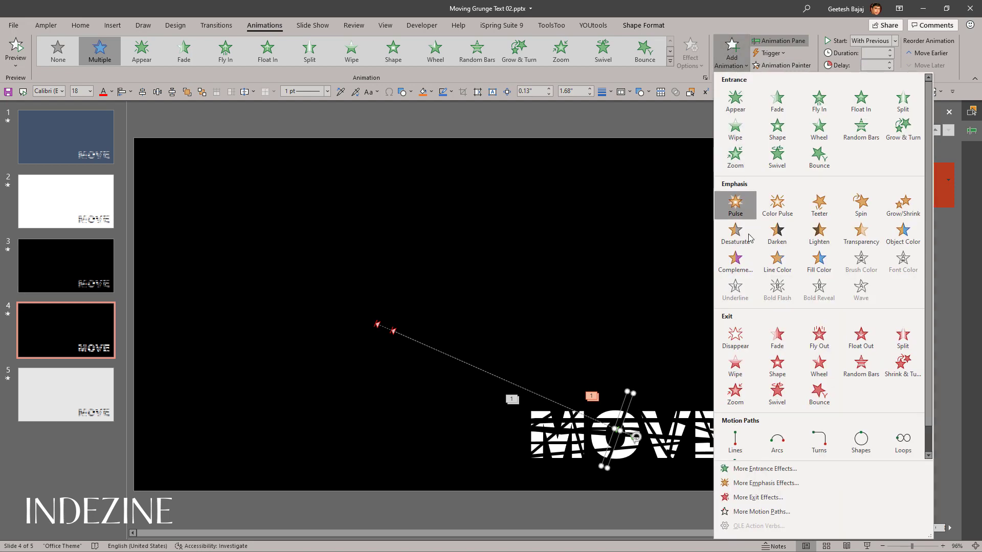
click(738, 346)
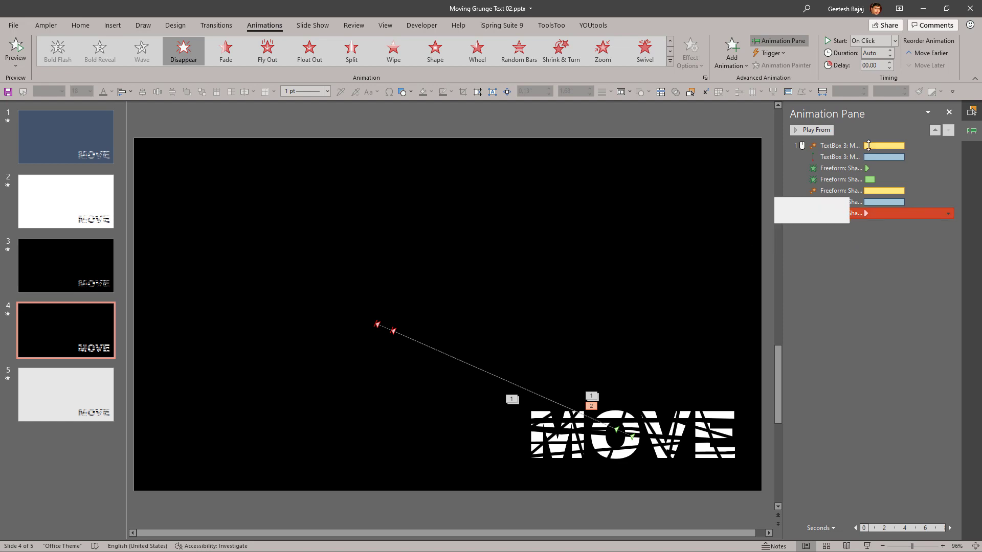
click(894, 41)
click(878, 66)
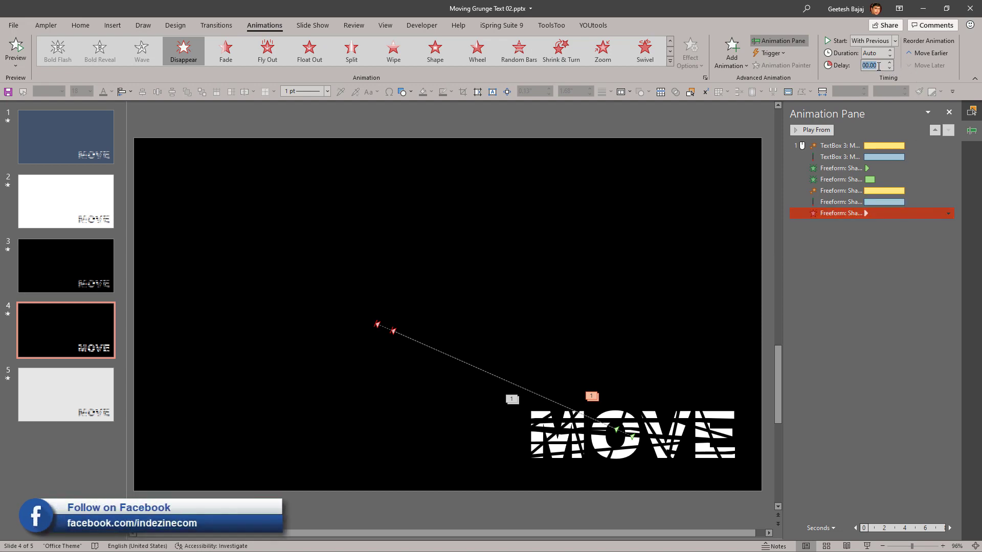
Step: Set the delay of the strip's Disappear exit to 3.90 seconds
text(3.9)
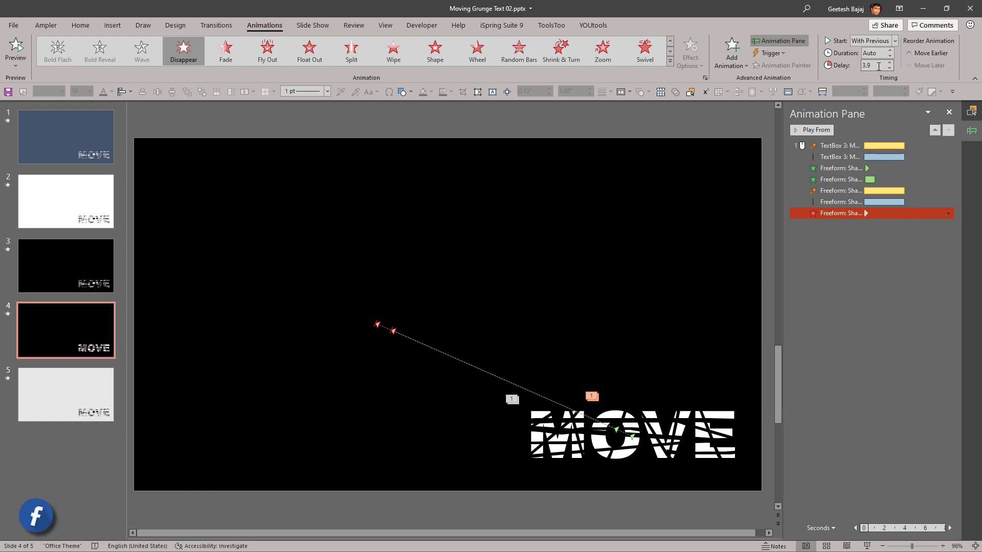
key(Return)
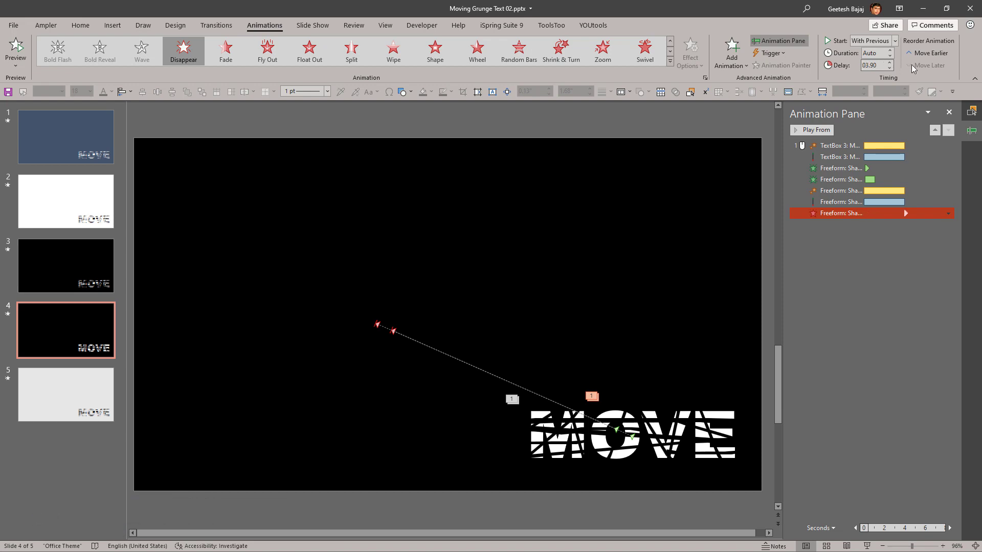
double_click(874, 65)
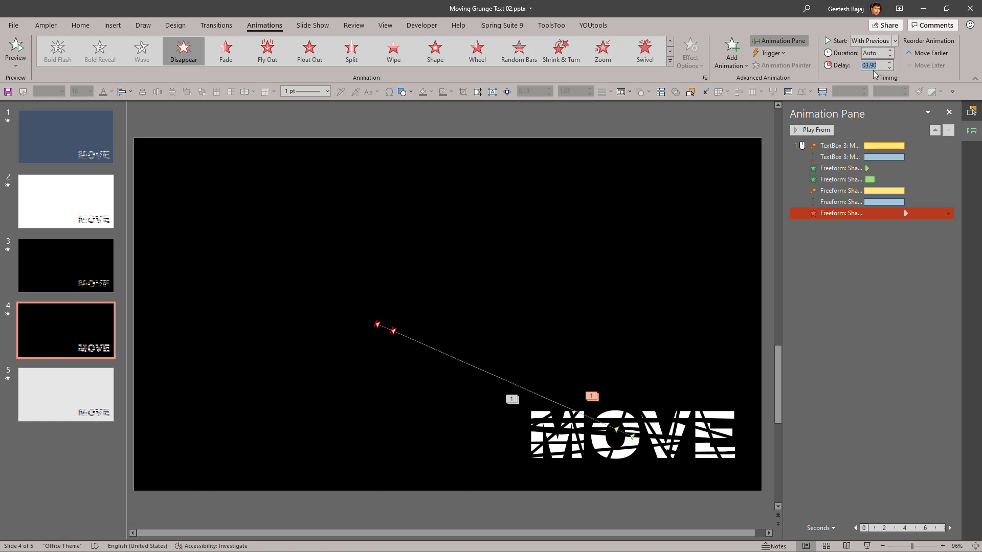
click(878, 271)
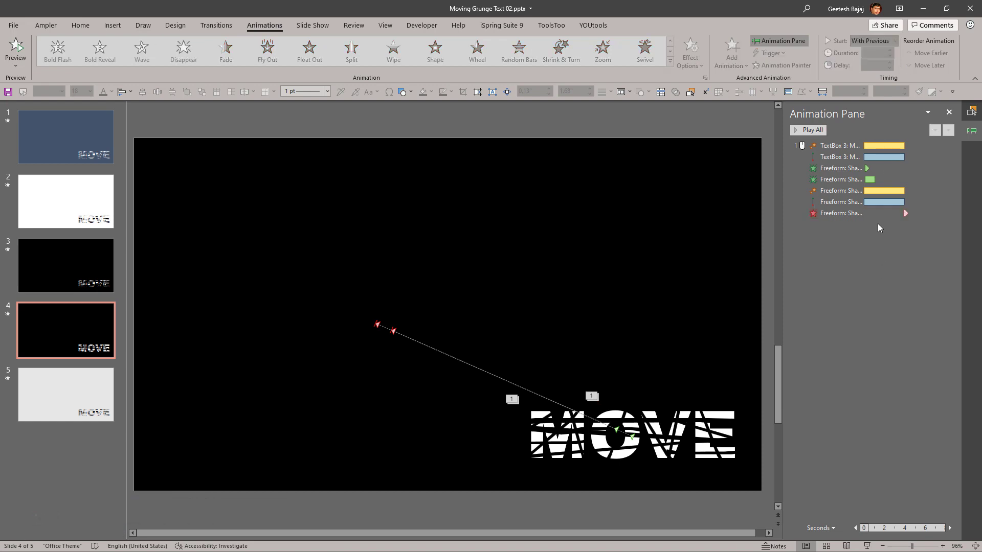
click(844, 206)
click(904, 212)
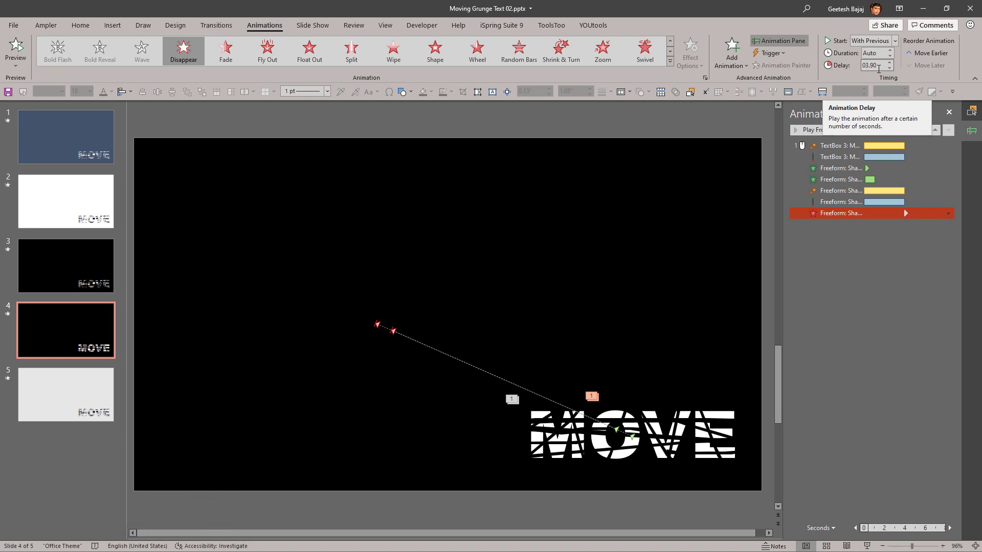
click(862, 241)
Step: Add a Fade exit to the strip and move it ahead of its Disappear effect
click(829, 217)
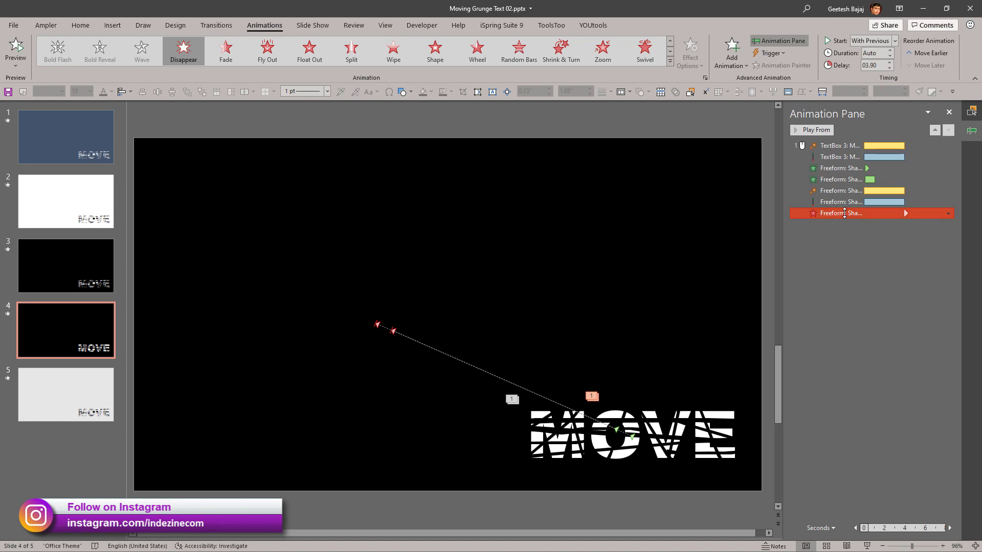
click(733, 56)
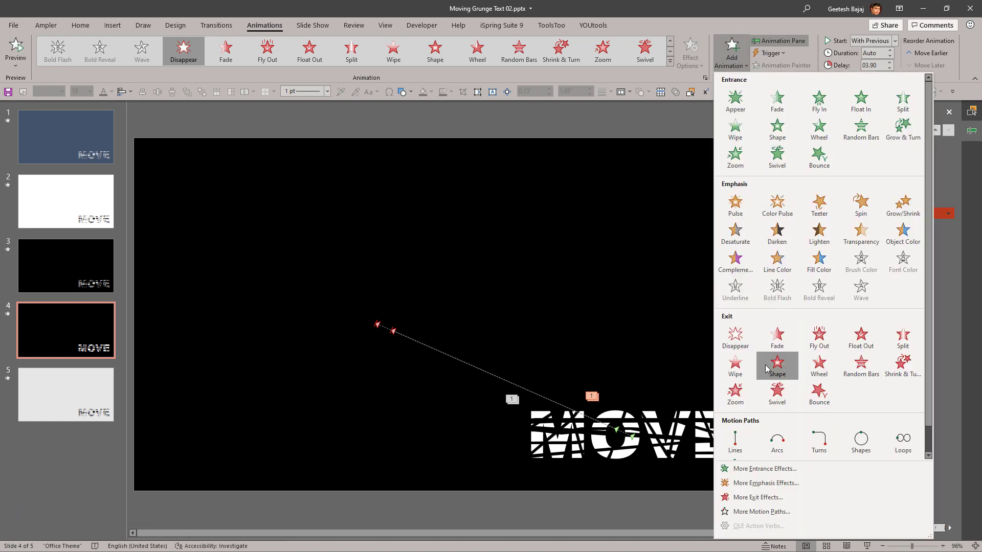
click(777, 340)
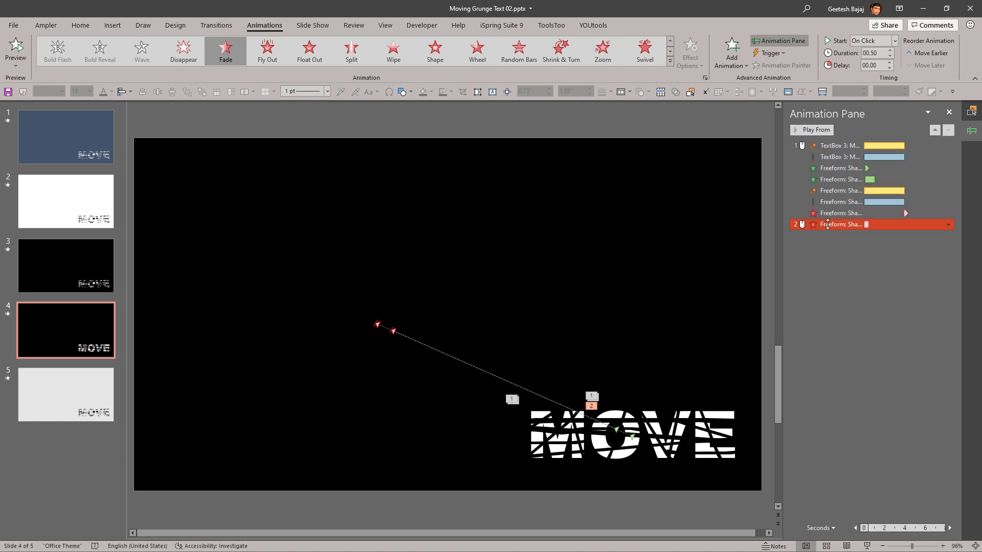
drag(827, 213, 827, 212)
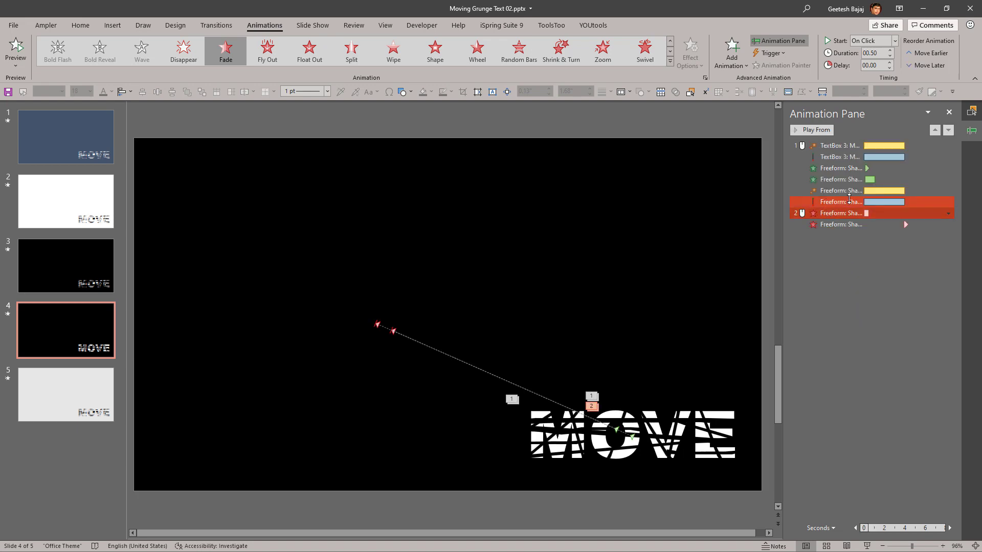
Step: Set the strip's Fade exit to start With Previous with a duration of 1.00 second
click(879, 65)
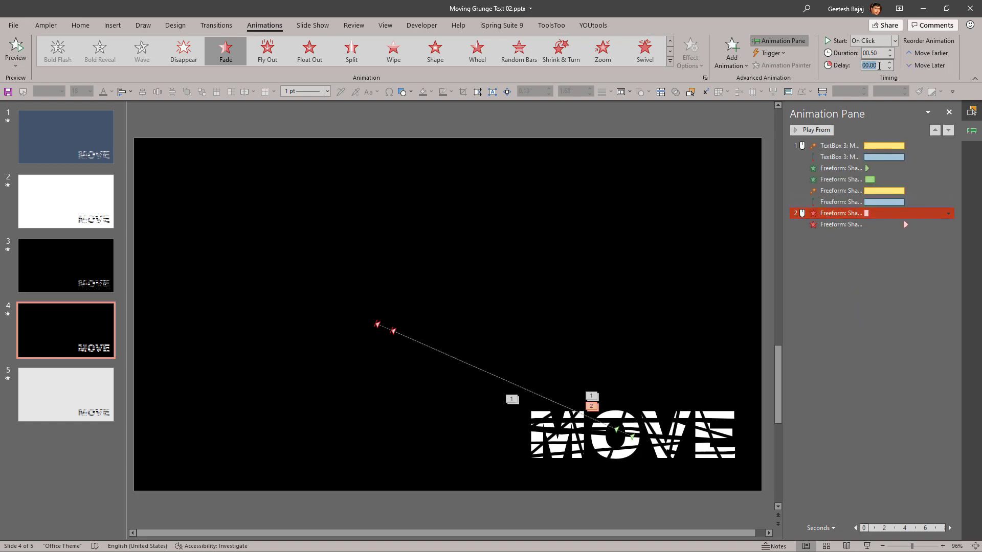
text(3)
key(Return)
click(889, 50)
click(889, 50)
click(895, 40)
click(875, 65)
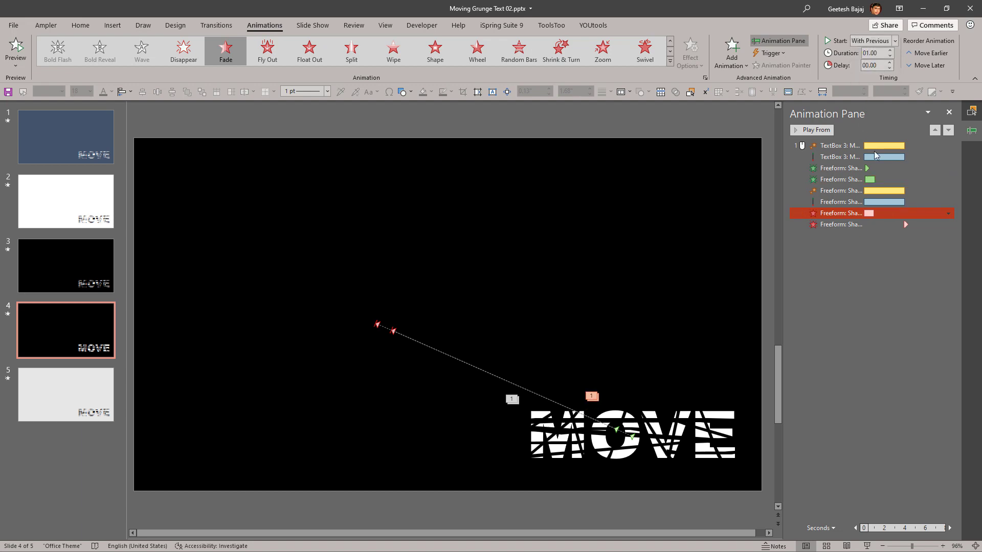
Step: Play slide 4 as a slide show to check the strip's entrance and exit effects
click(877, 296)
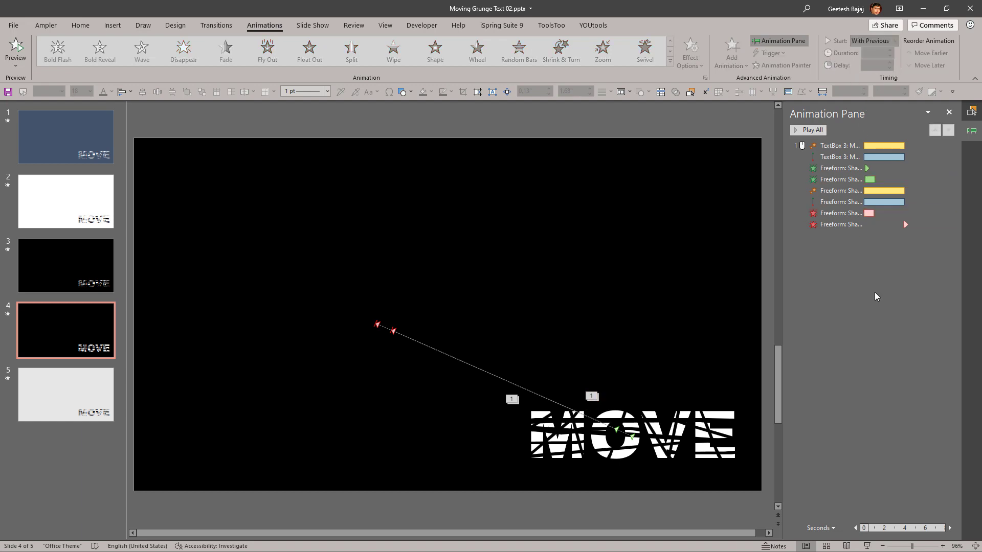
click(864, 546)
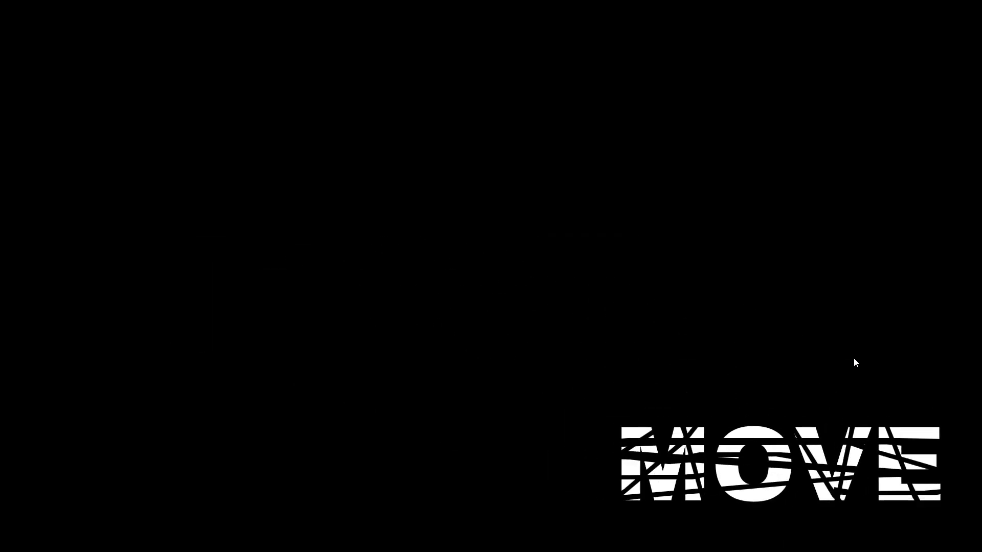
key(Escape)
Step: Set the delay of the strip's Fade exit to 3 seconds
click(841, 212)
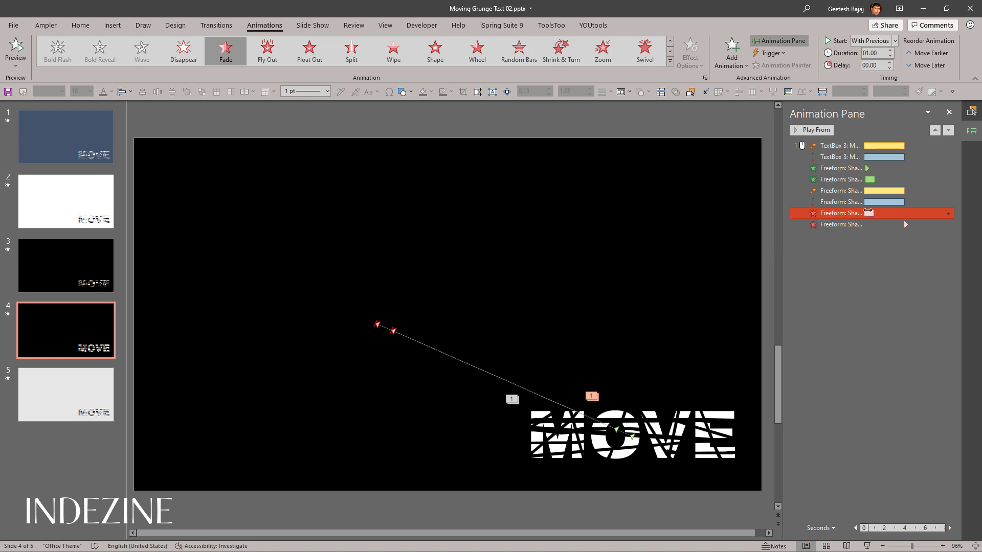
click(878, 68)
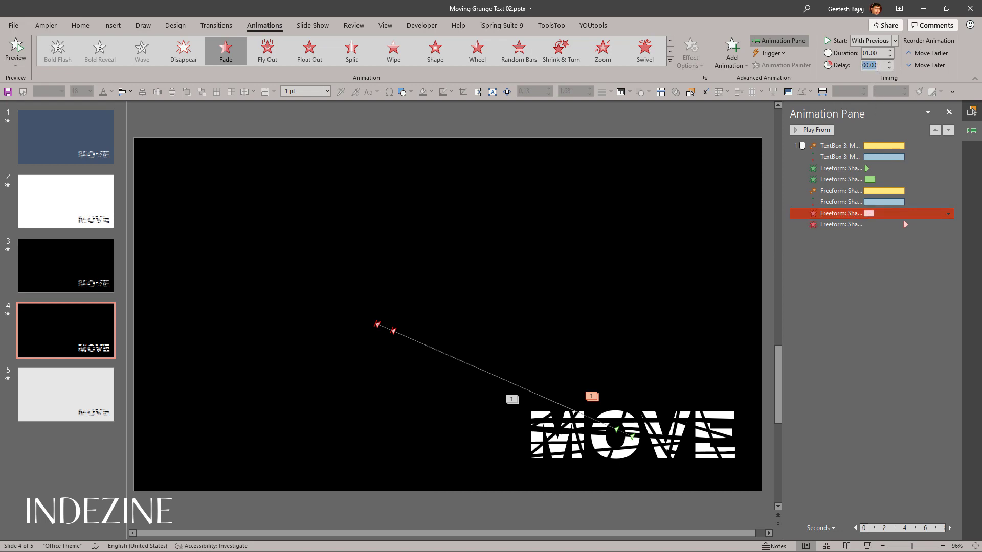
text(3)
key(Return)
Step: Play slide 4 as a slide show to check the timing of the strip's delayed Fade exit
click(899, 349)
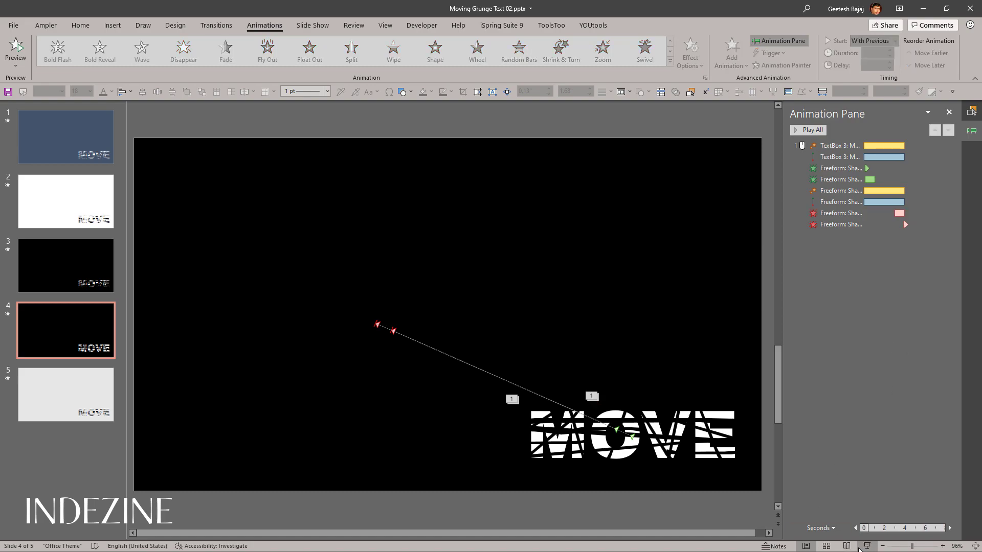
click(864, 547)
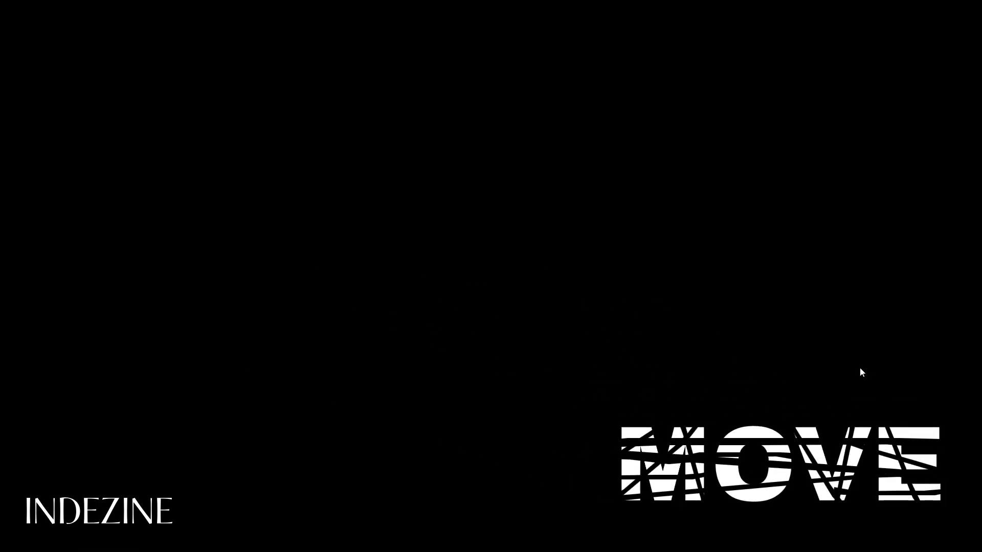
key(Escape)
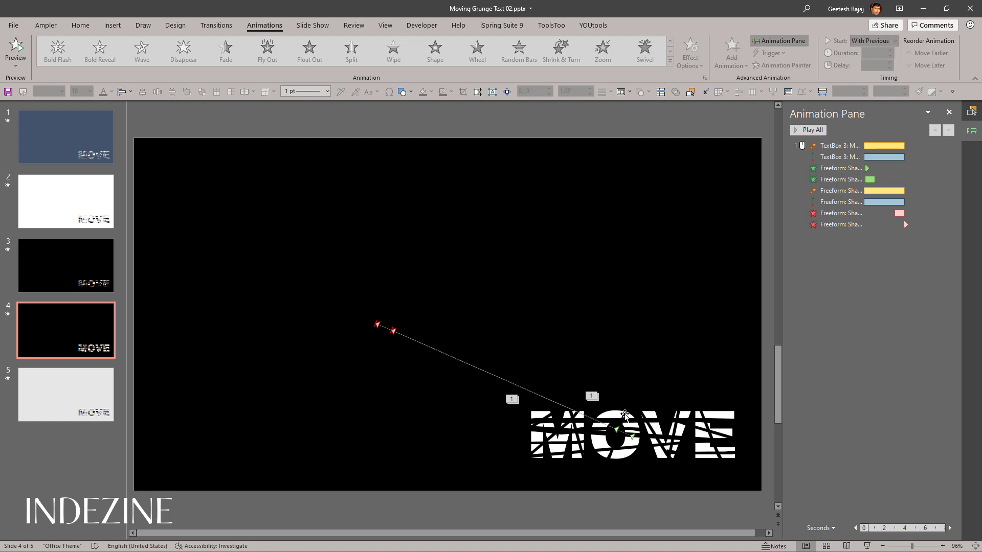
Step: Copy the animations of the strip crossing the O (Freeform: Shape 24) to Freeform: Shape 34 with the Animation Painter
click(625, 414)
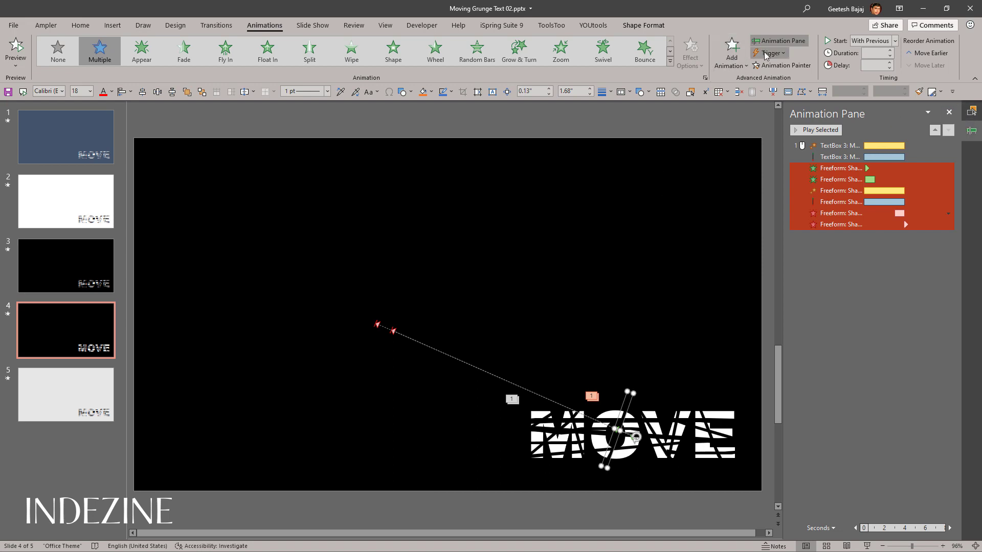
click(781, 65)
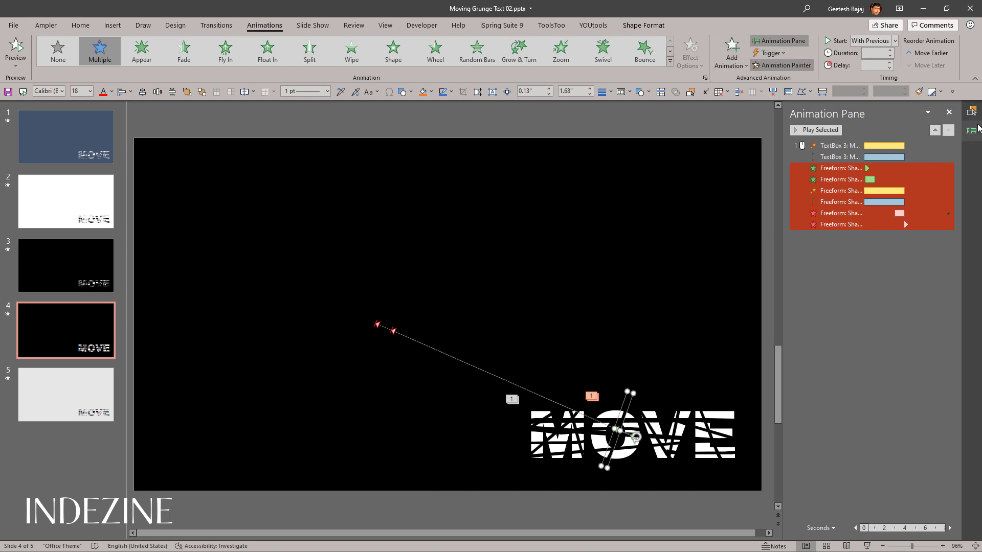
click(972, 110)
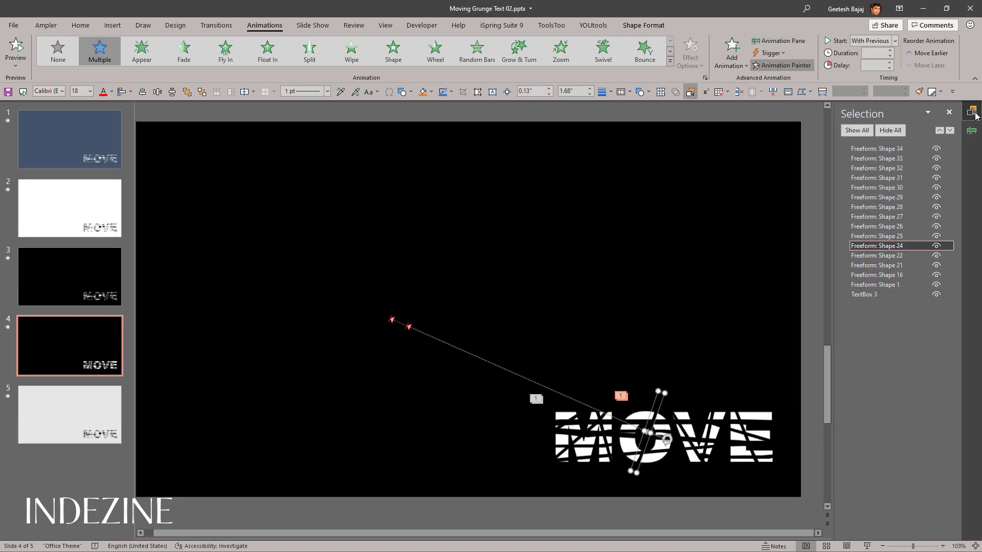
click(887, 149)
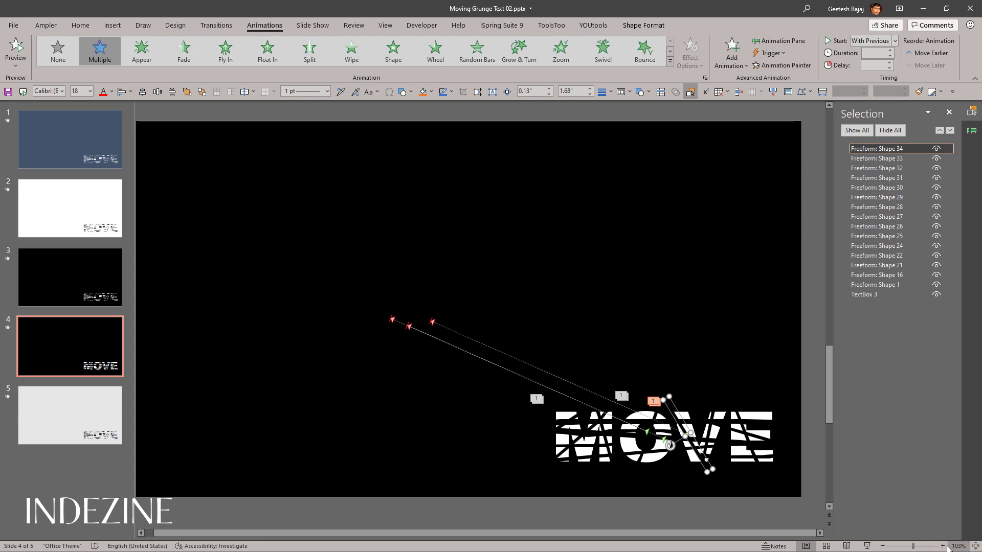
Step: Hide TextBox 3, the MOVE text, on slide 4
click(722, 248)
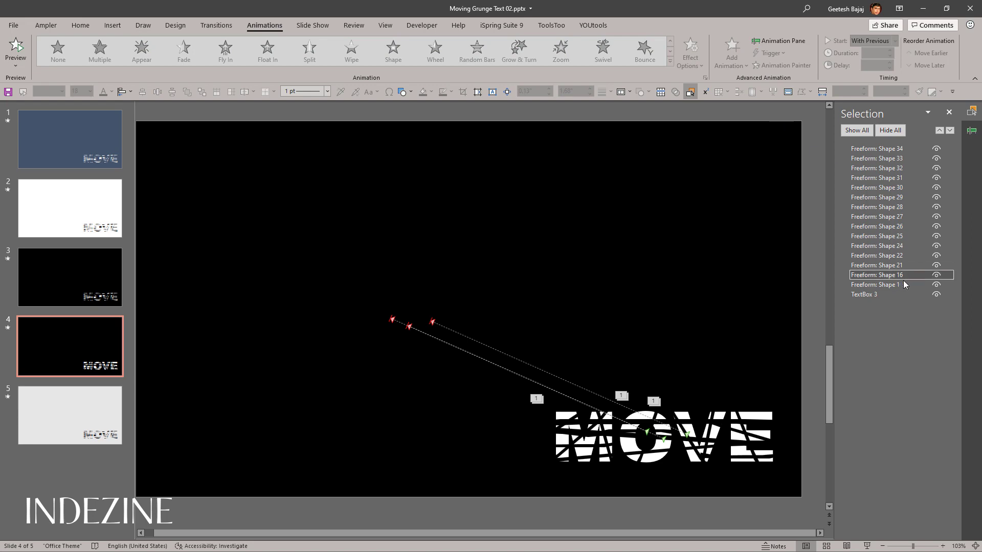
click(936, 296)
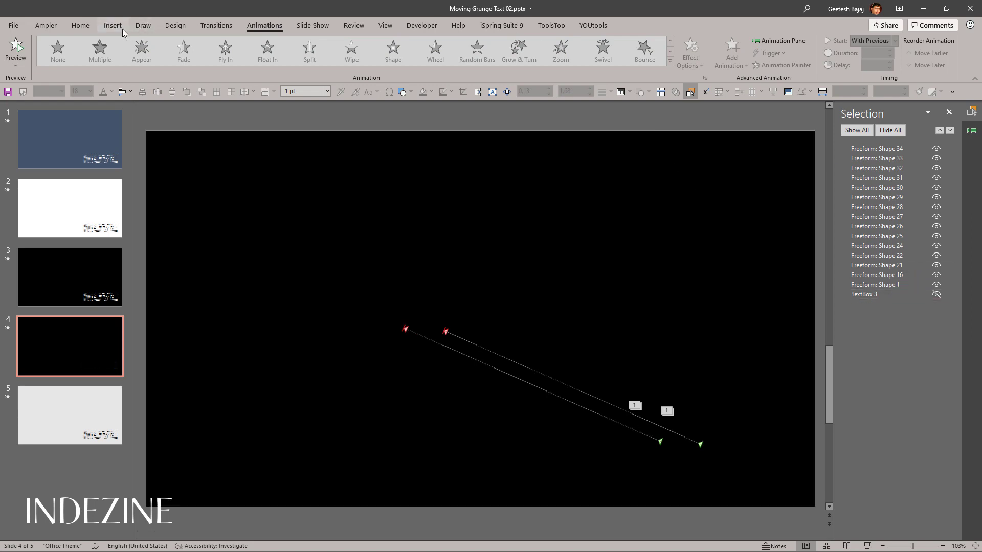
Step: Try a gradient fill and a texture fill on slide 4's background, and restore its solid fill
click(174, 26)
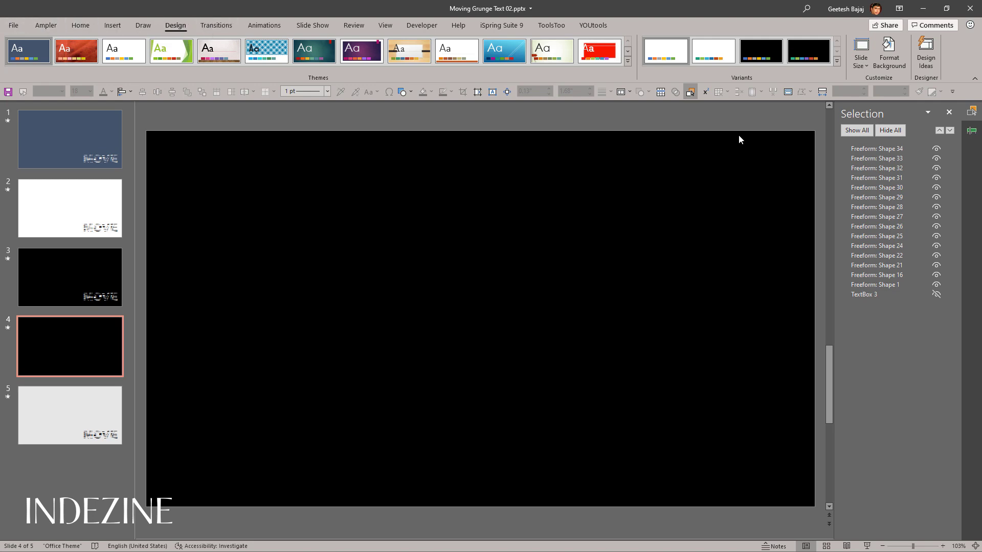
right_click(270, 202)
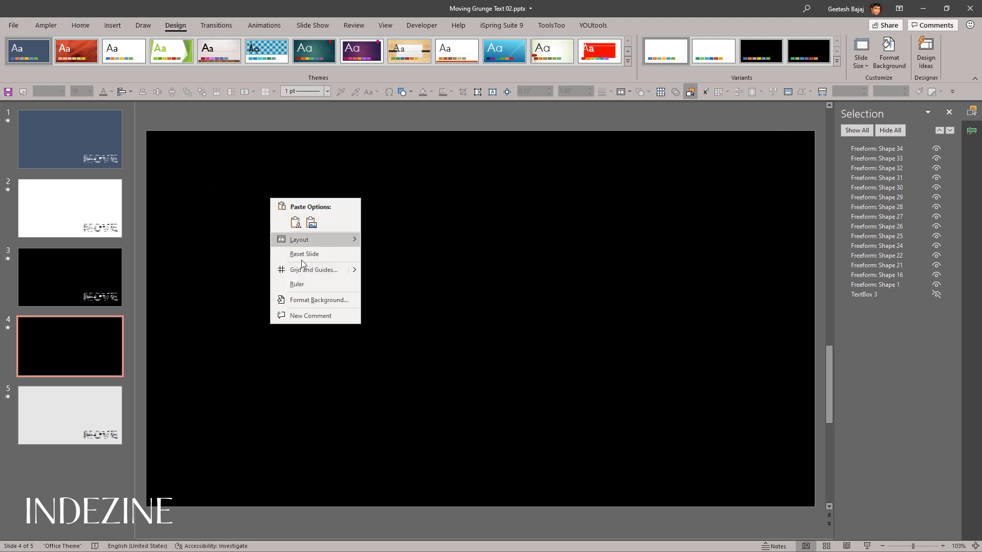
click(302, 296)
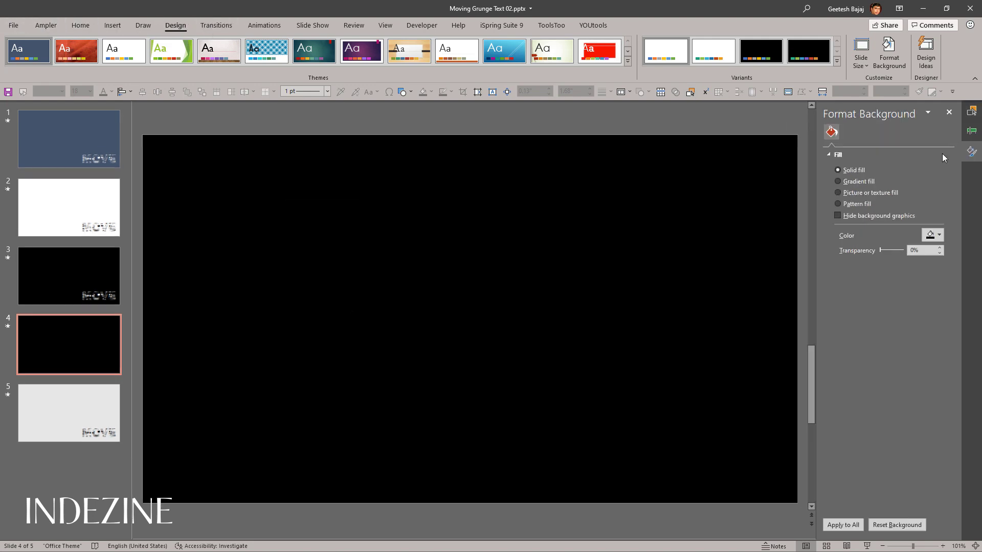
click(840, 182)
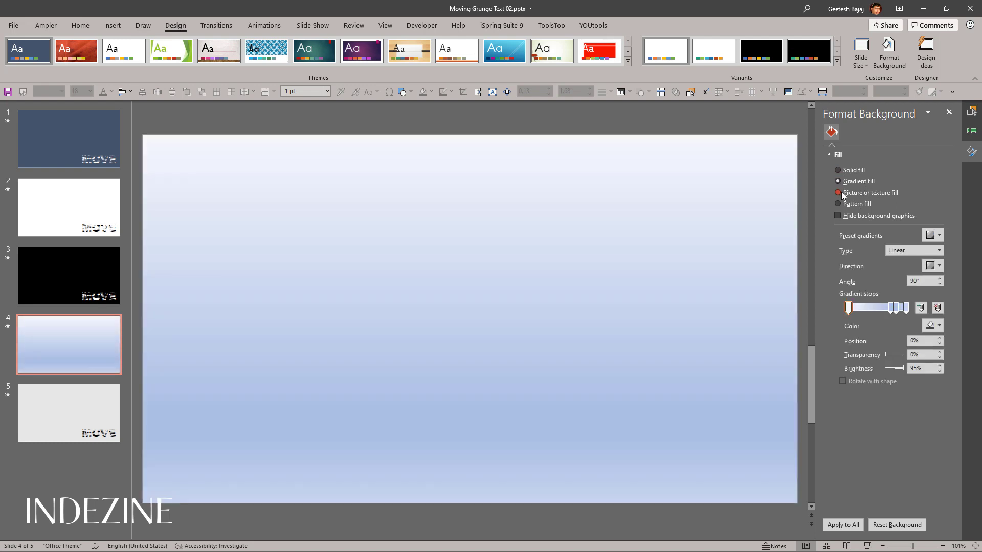
click(840, 192)
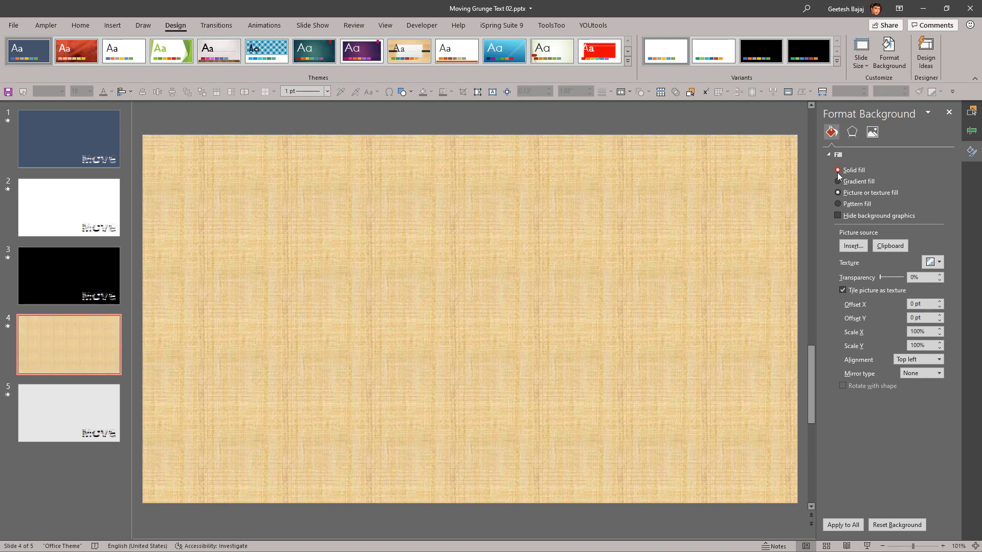
click(837, 171)
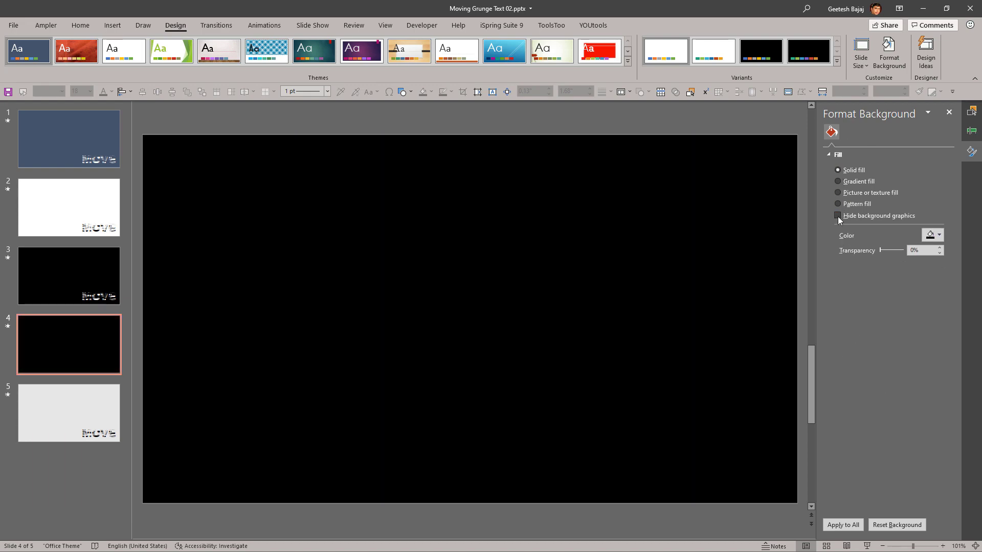
click(949, 114)
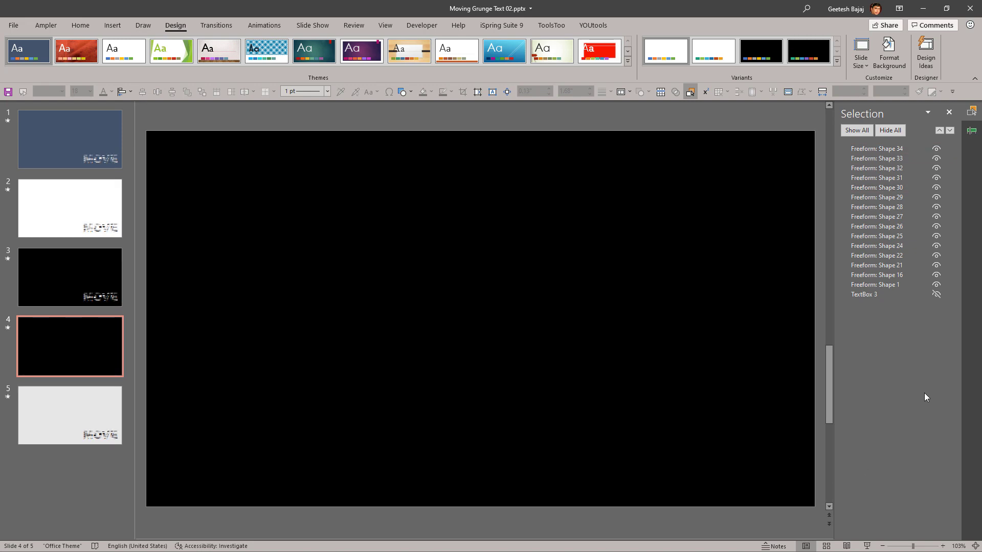
Step: Copy the animations of Freeform: Shape 34 with the Animation Painter and apply them to Freeform: Shape 16
click(876, 148)
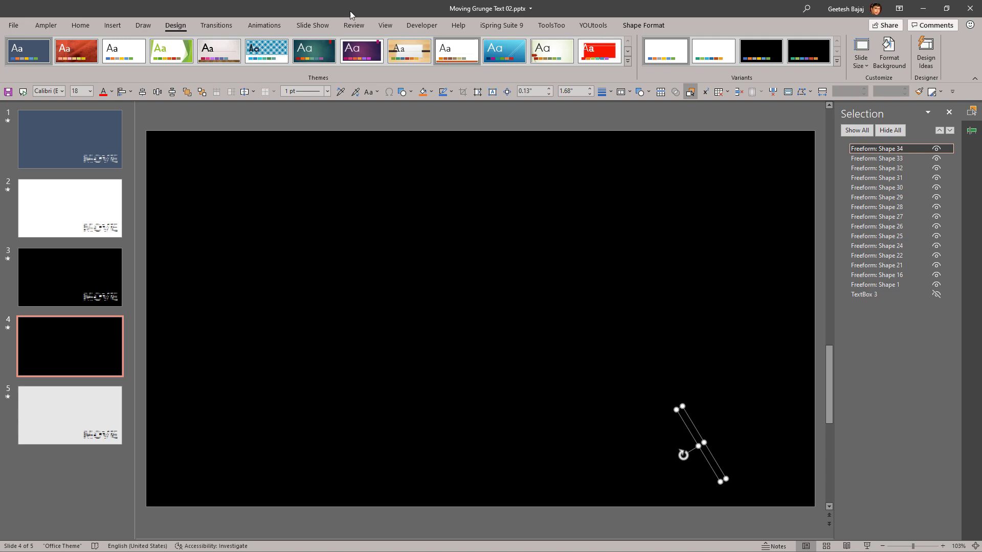
click(264, 26)
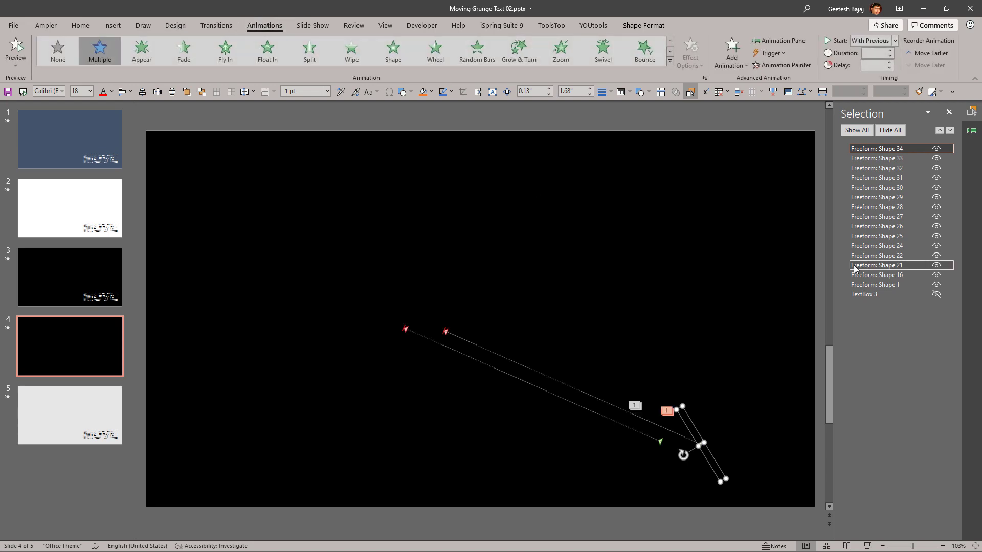
click(972, 130)
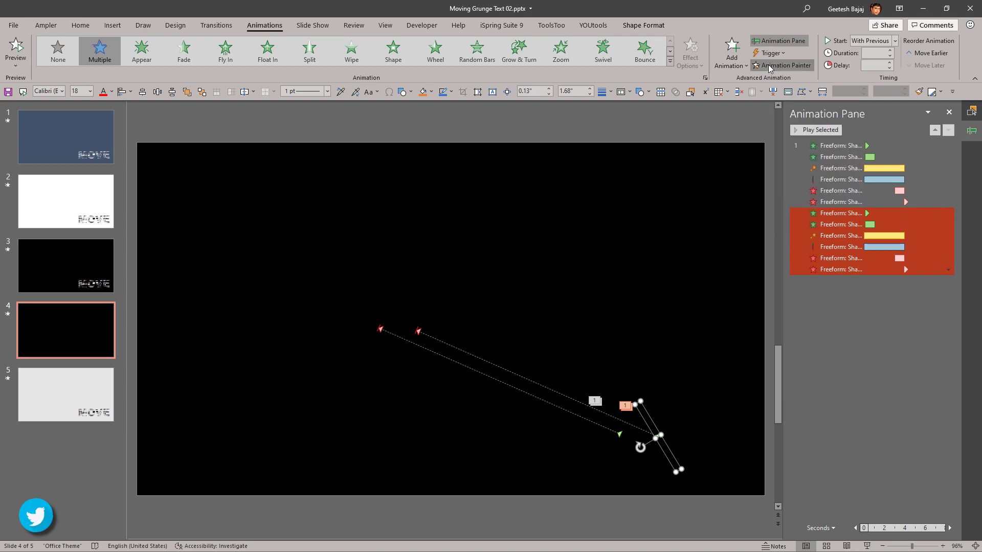
click(972, 111)
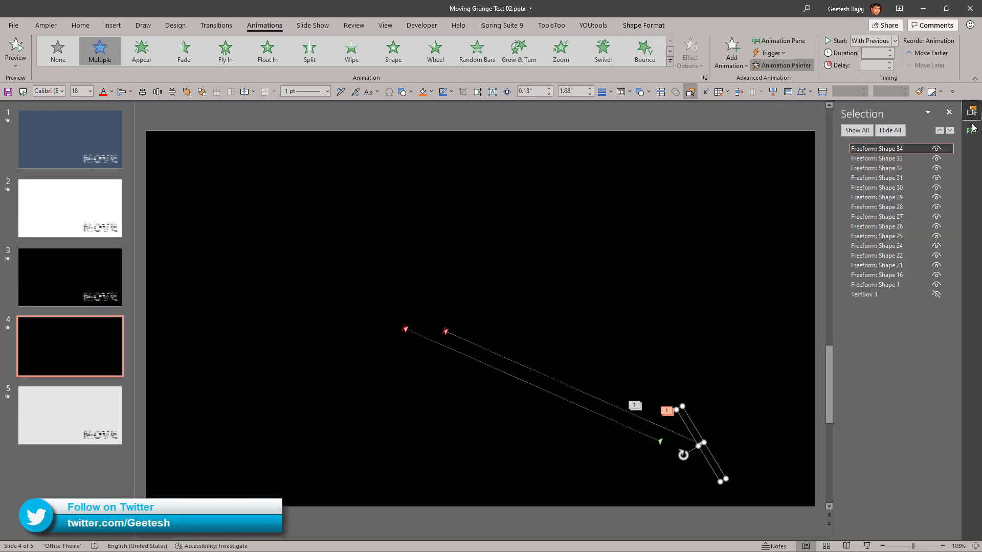
click(868, 162)
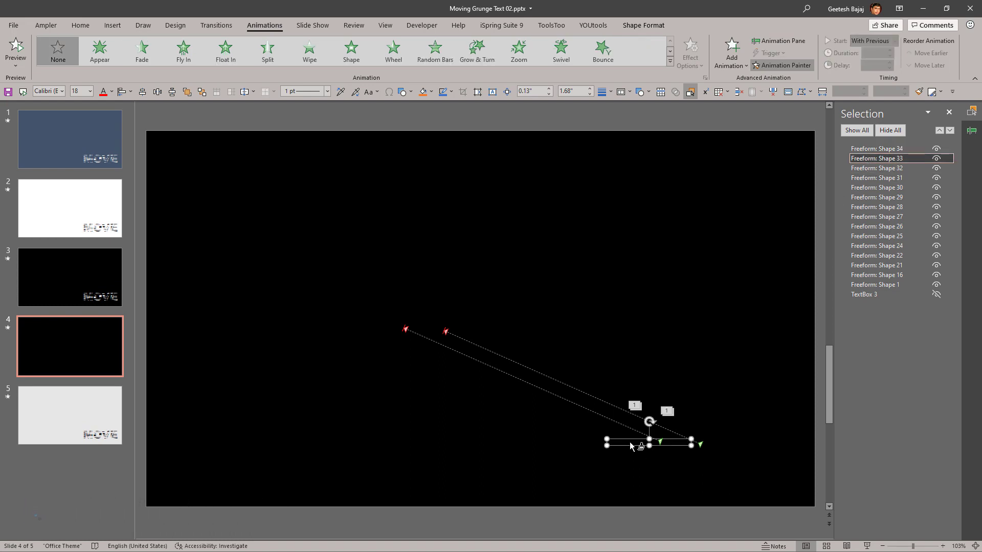
click(671, 434)
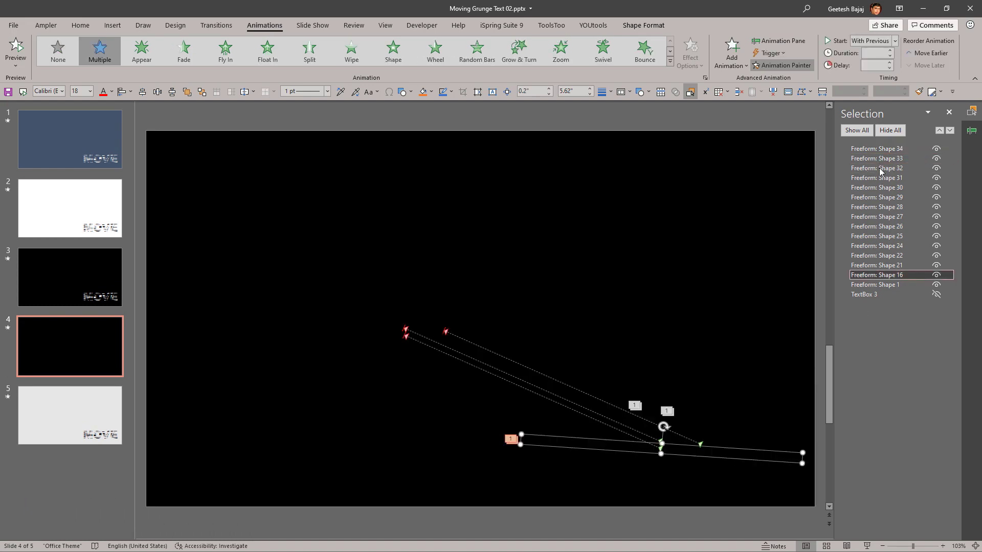
Step: Apply the copied animations to Freeform: Shape 21, Freeform: Shape 22 and Freeform: Shape 24
click(884, 265)
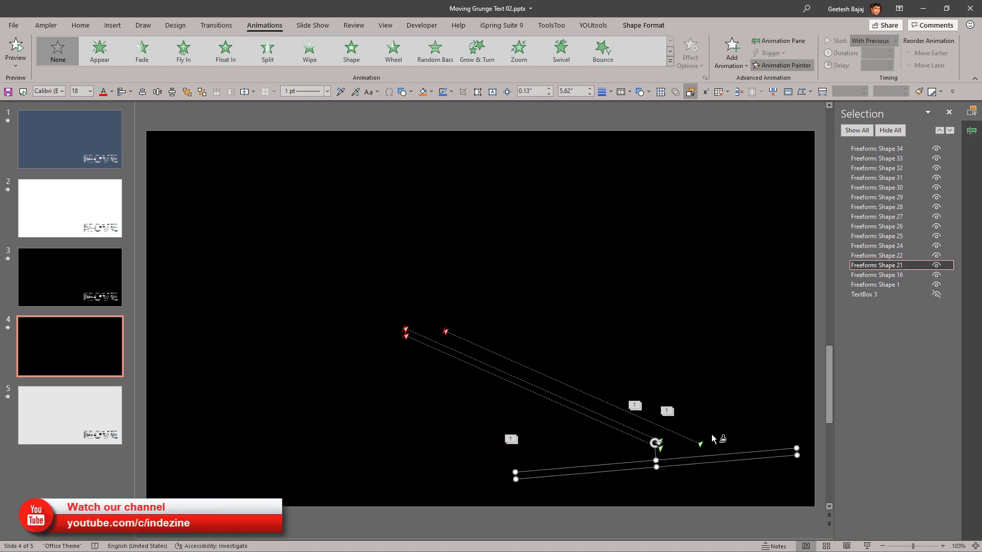
click(692, 458)
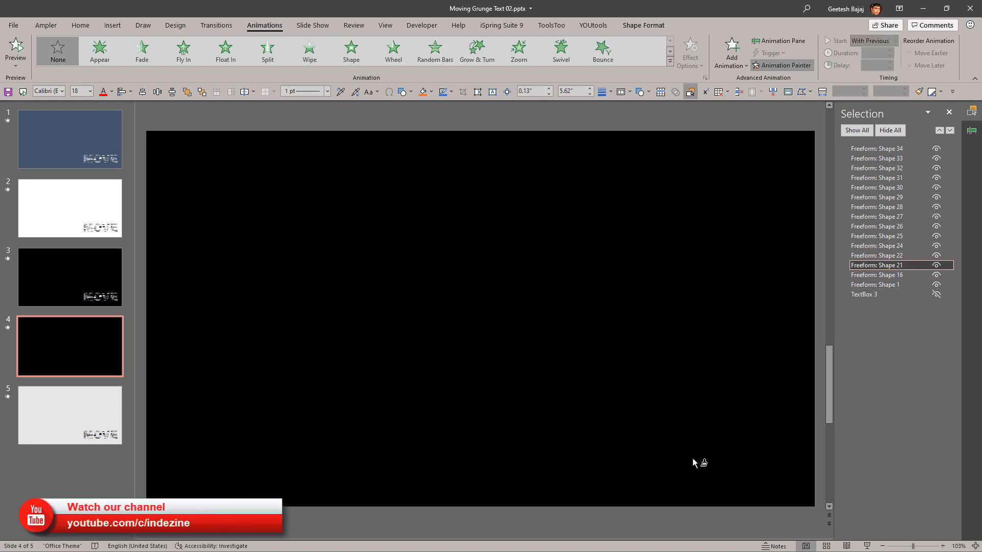
click(871, 262)
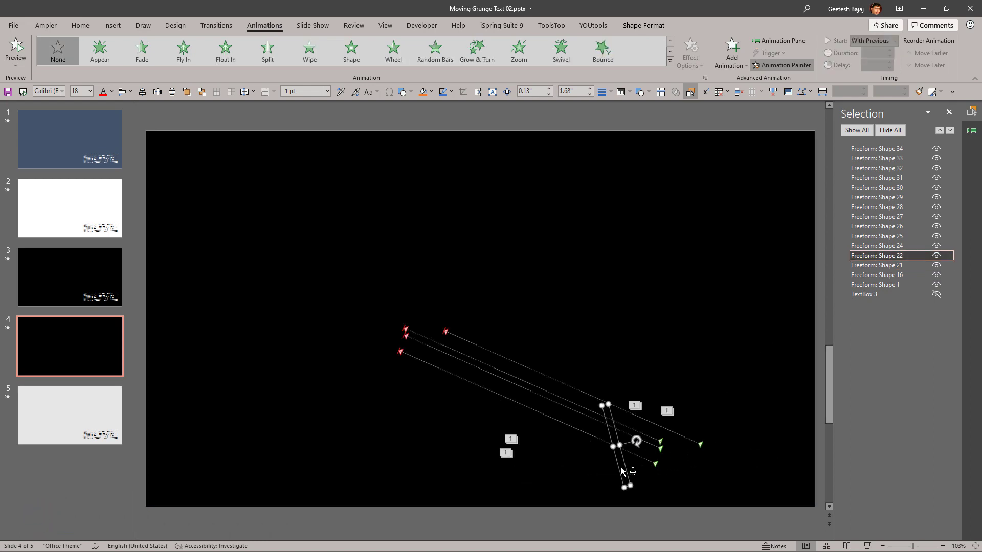
click(621, 468)
click(866, 247)
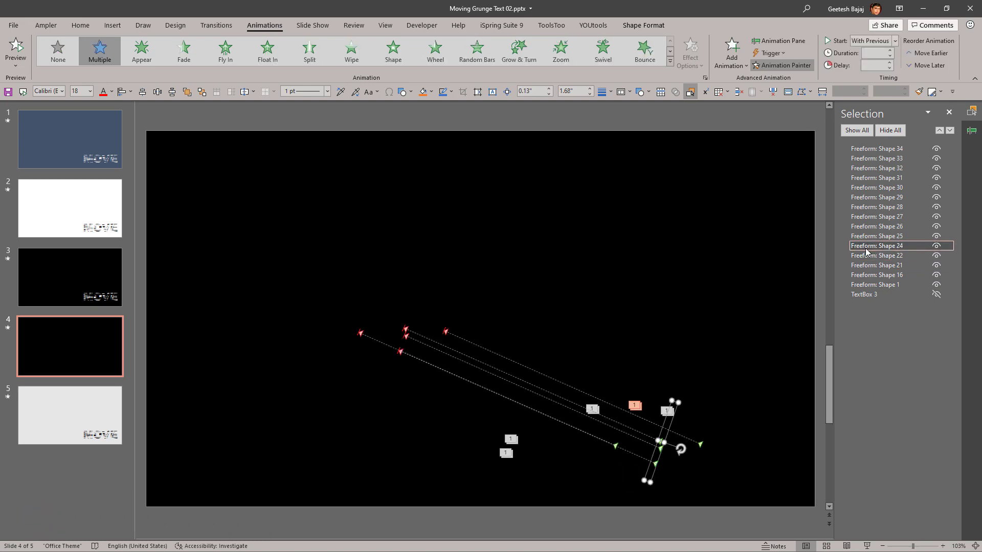
click(655, 455)
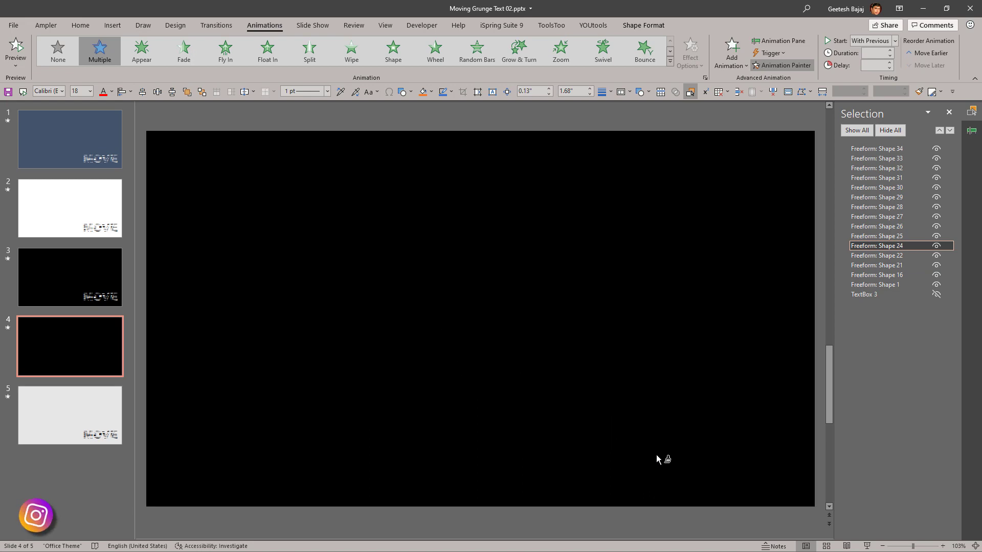
Step: Try to apply the copied animations to Freeform: Shape 25 and Freeform: Shape 26 with the Animation Painter
click(890, 236)
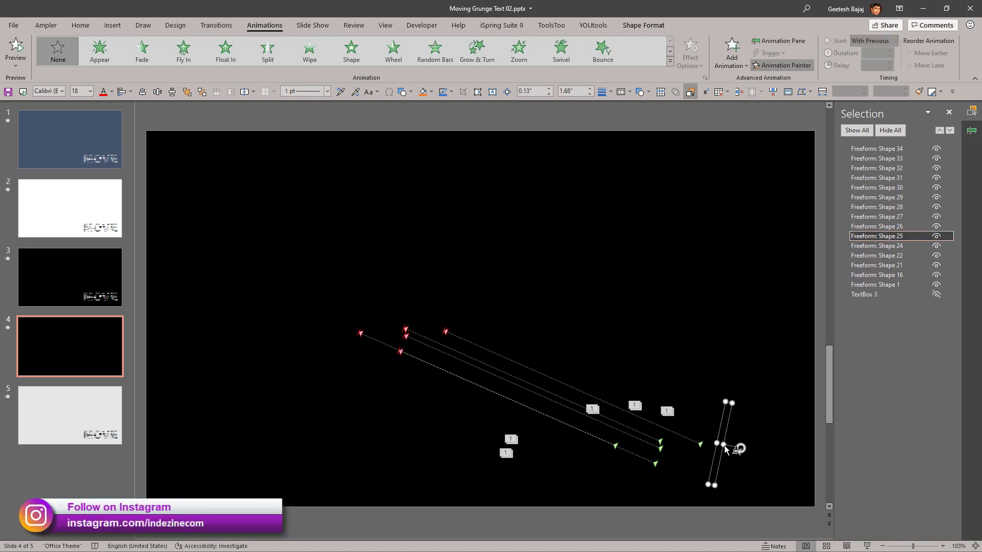
click(887, 265)
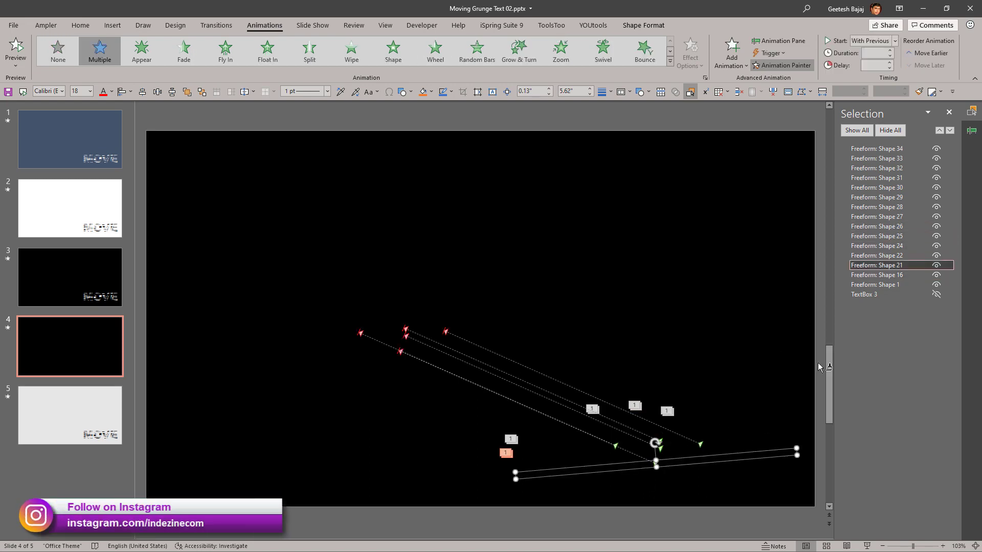
click(890, 236)
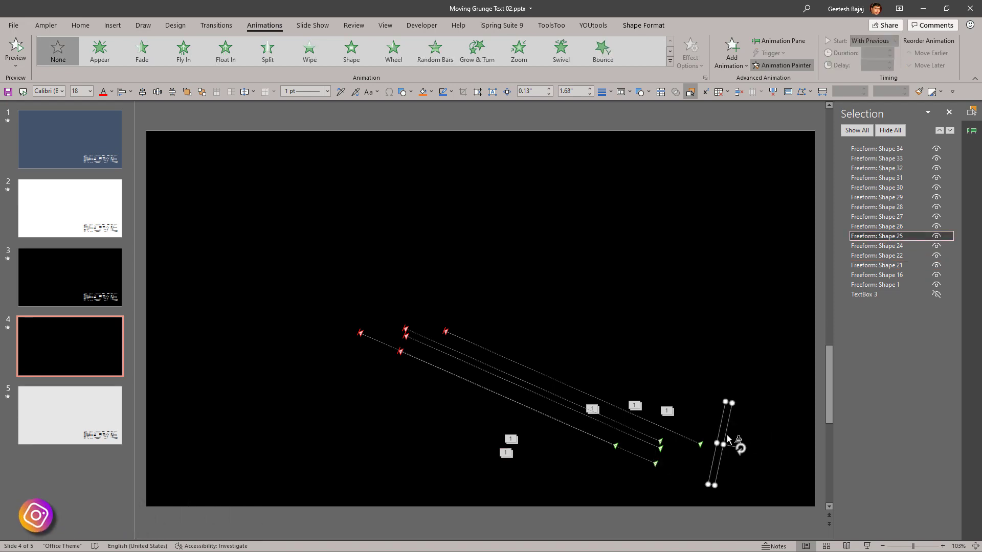
click(722, 432)
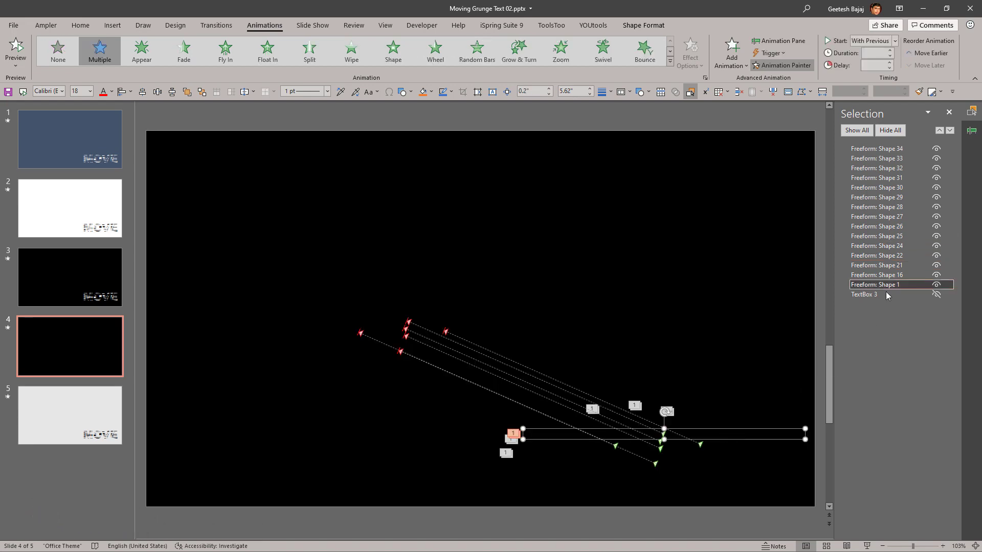
click(892, 229)
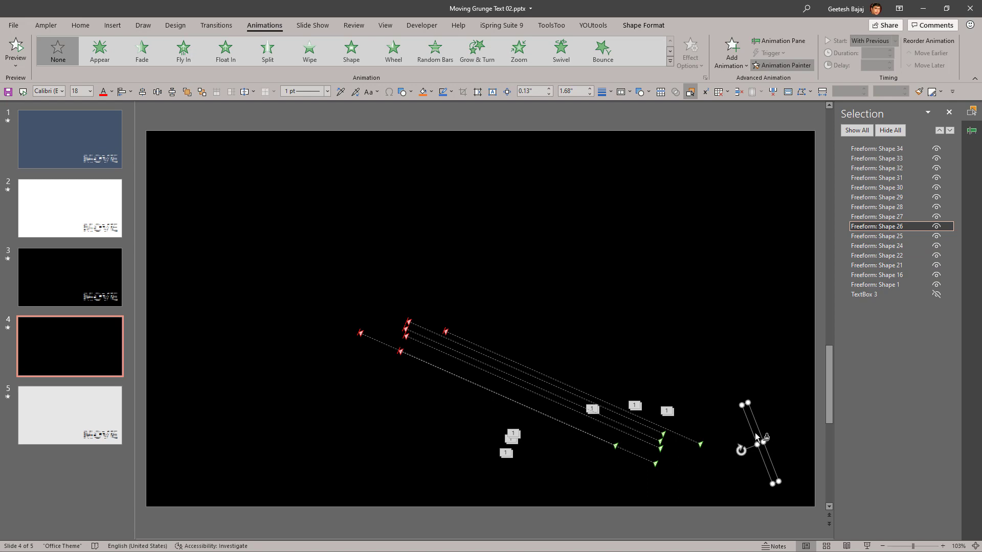
click(756, 432)
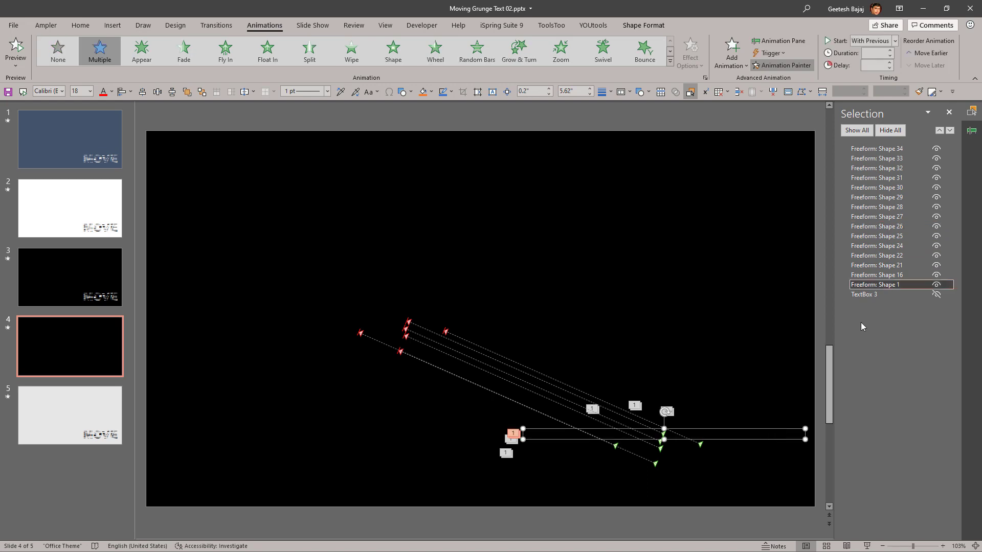
Step: Apply the copied animations to Freeform: Shape 27, Freeform: Shape 28 and Freeform: Shape 29 with the Animation Painter
click(894, 219)
click(773, 444)
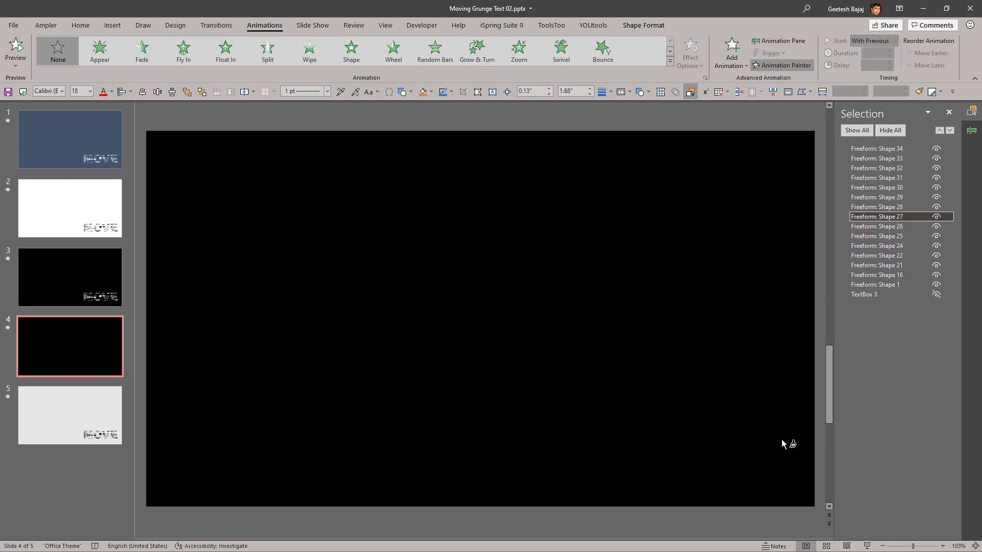
click(896, 208)
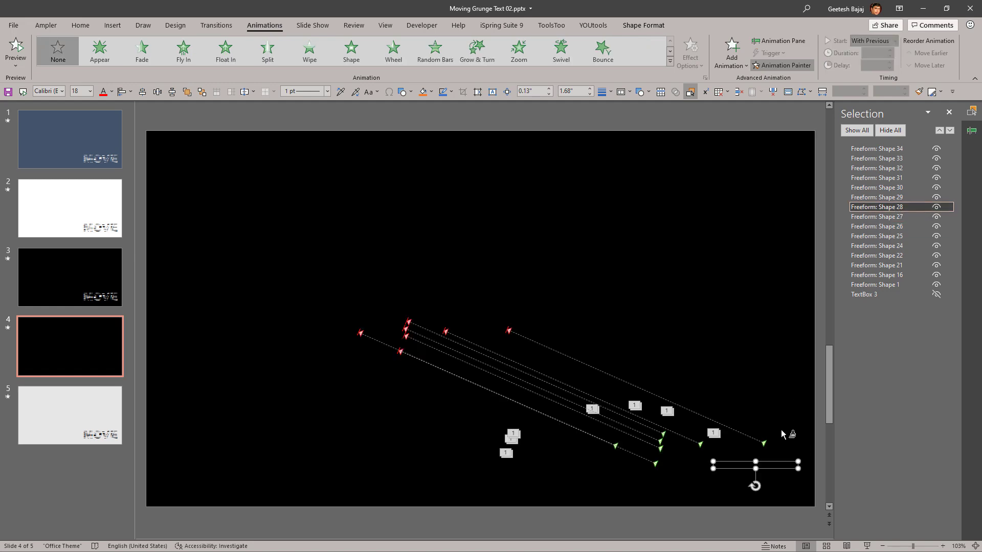
click(772, 464)
click(876, 197)
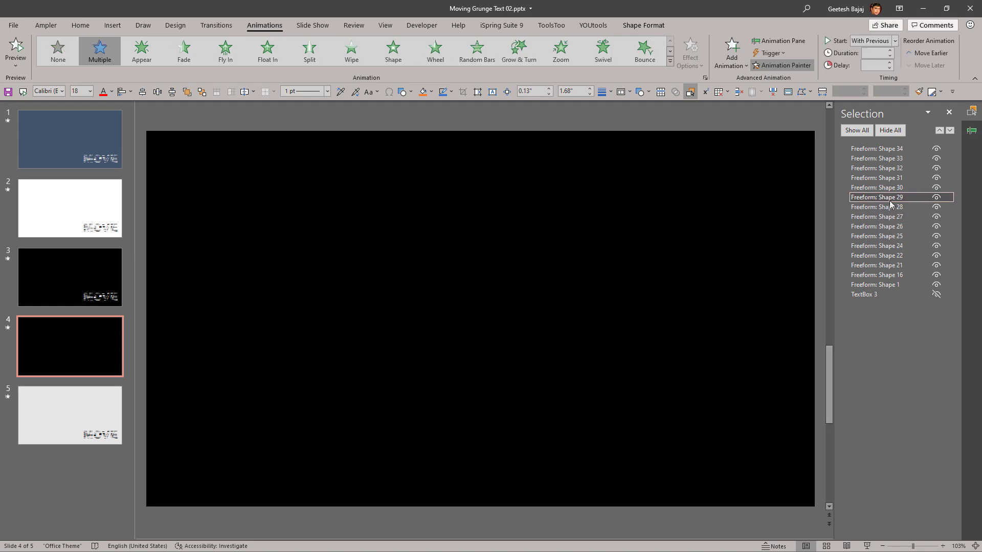
click(618, 453)
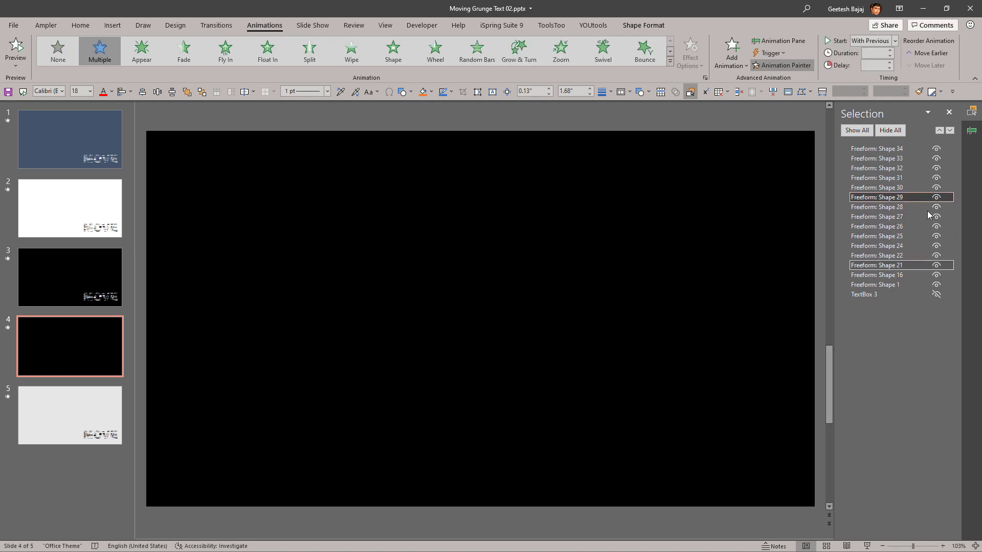
Step: Apply the copied animations to Freeform: Shape 30, Freeform: Shape 31 and Freeform: Shape 32
ctrl+click(909, 188)
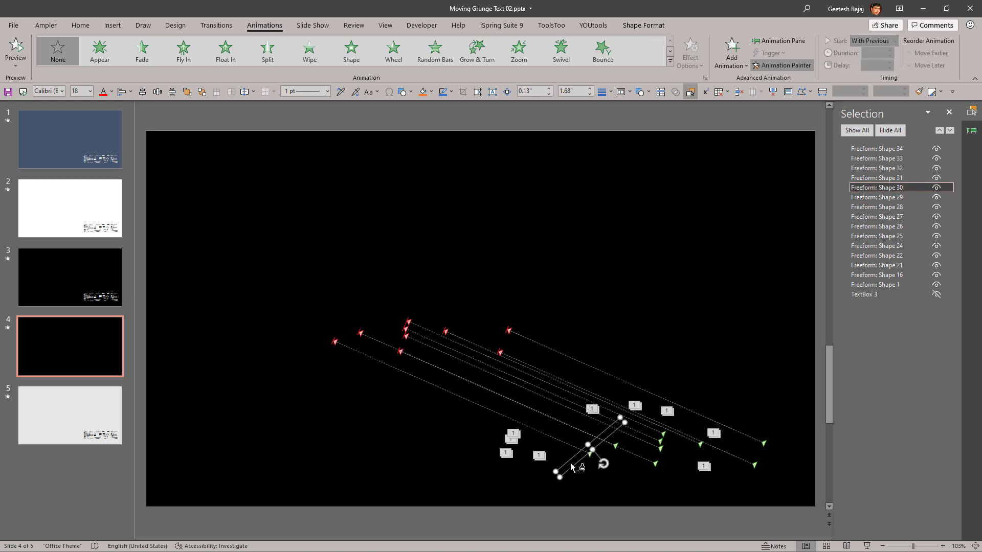
click(570, 463)
click(887, 178)
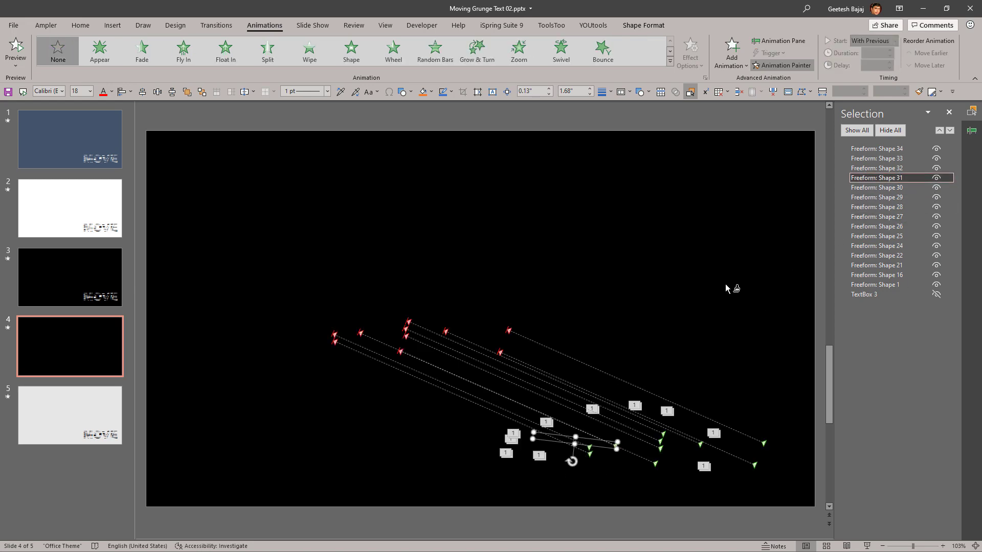
click(539, 437)
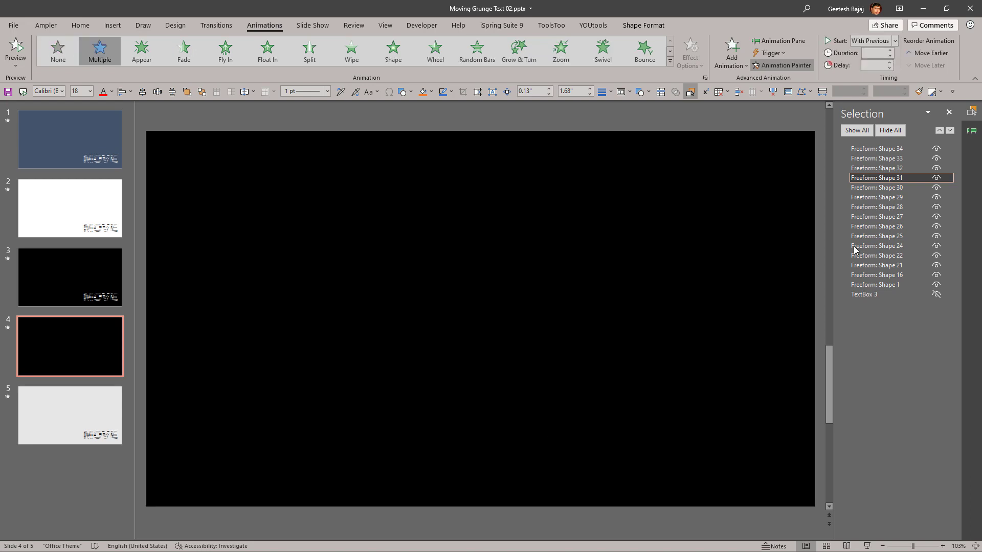
click(882, 169)
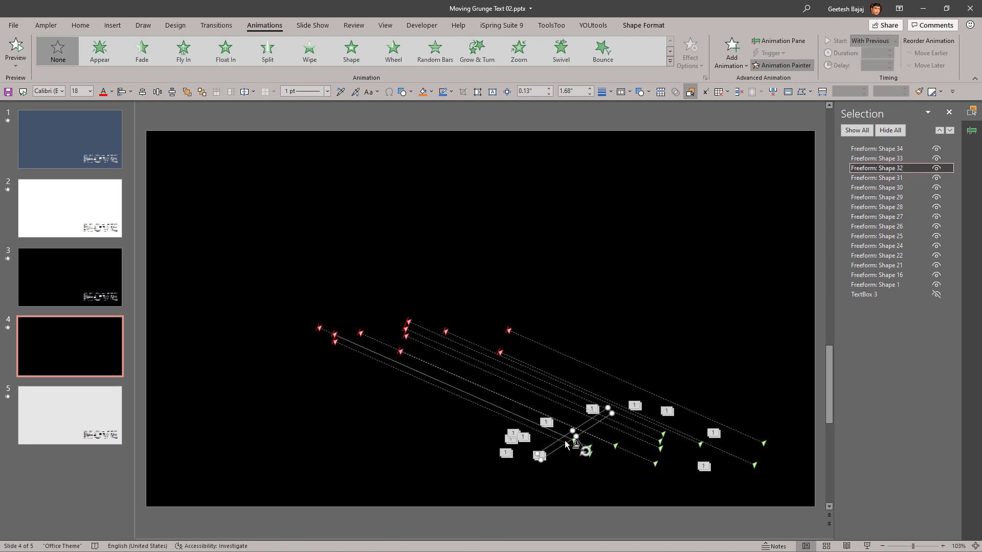
click(566, 439)
Step: Apply the copied animations to Freeform: Shape 33 and try the same on Freeform: Shape 34
click(880, 159)
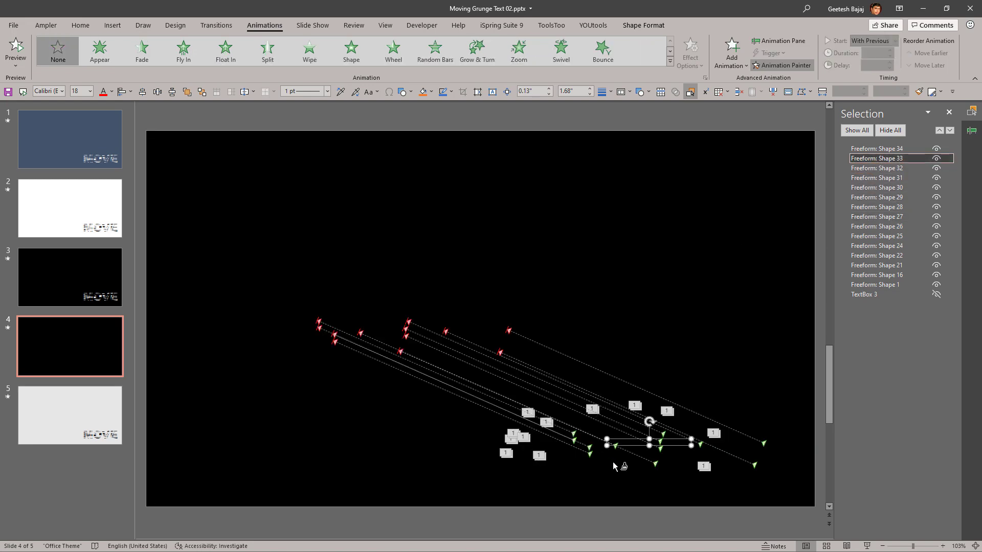
click(622, 442)
click(876, 148)
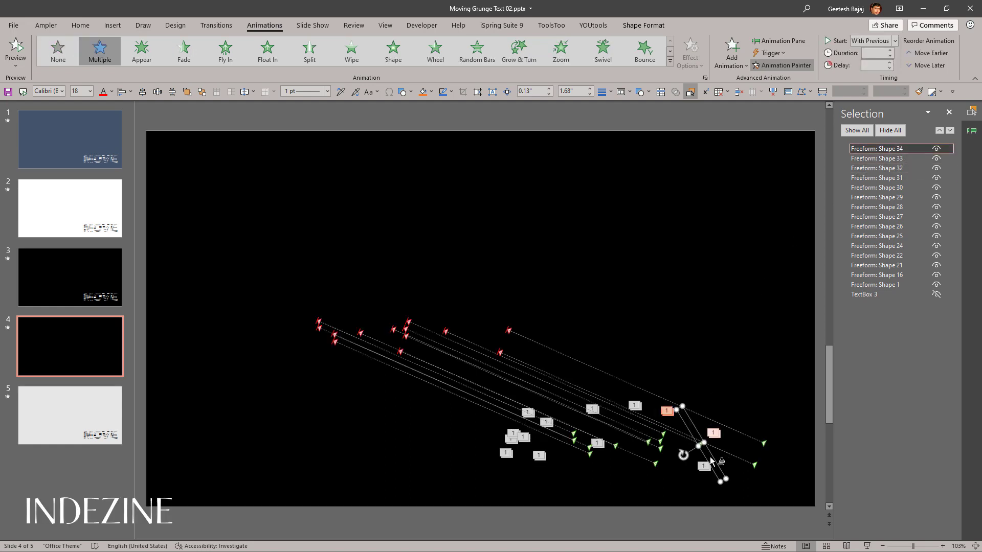
click(710, 457)
Step: Review the slide's animation list, unhide TextBox 3 and play slide 4 as a slide show
click(973, 134)
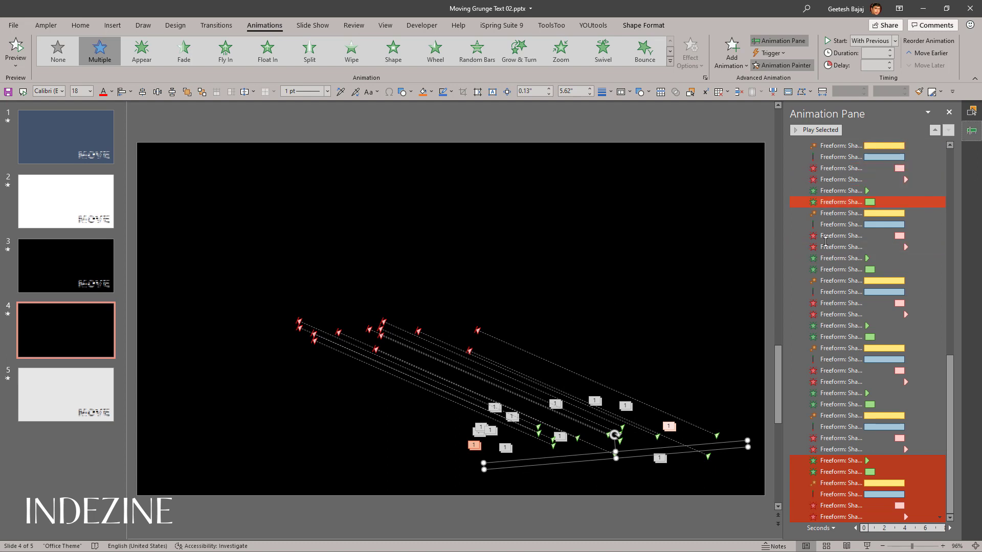
click(972, 112)
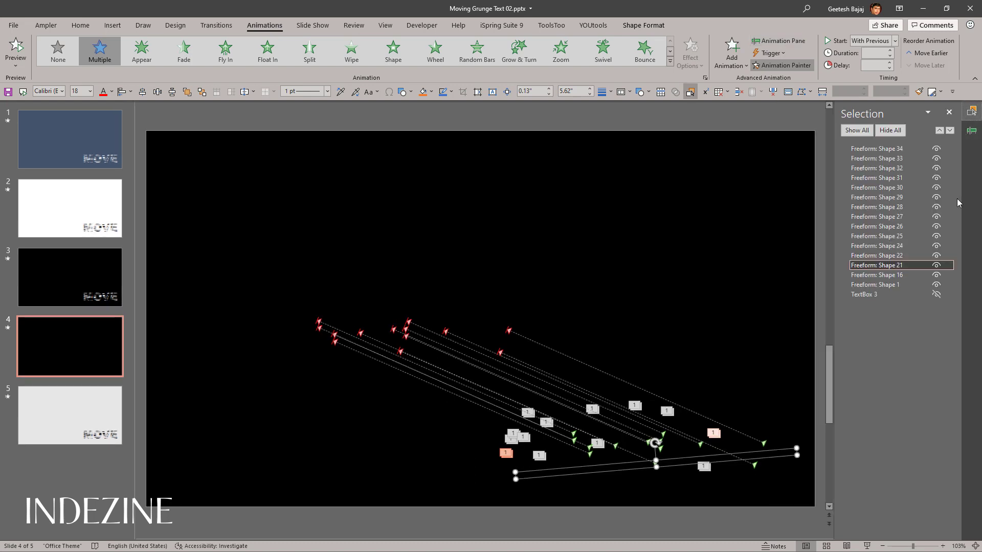
click(937, 294)
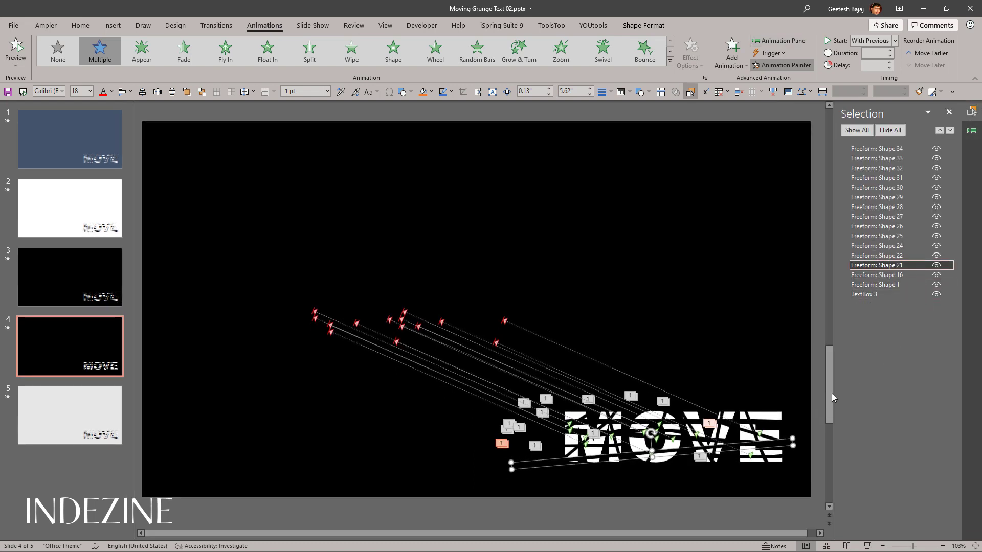
click(818, 394)
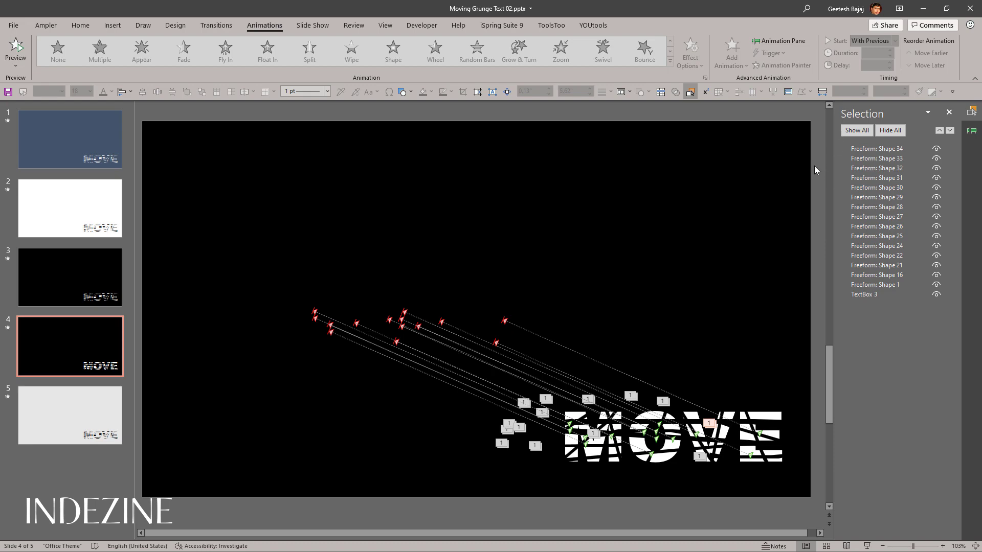
click(867, 546)
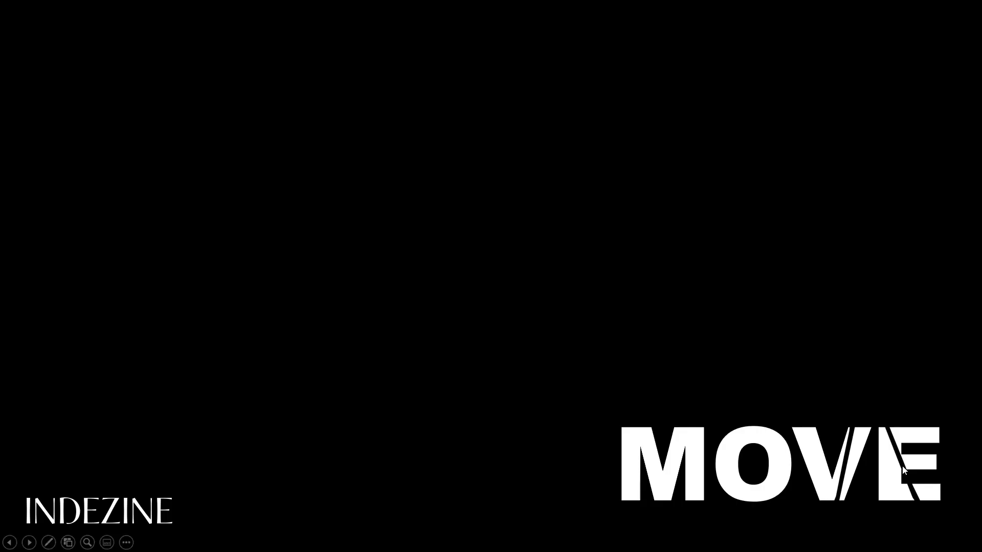
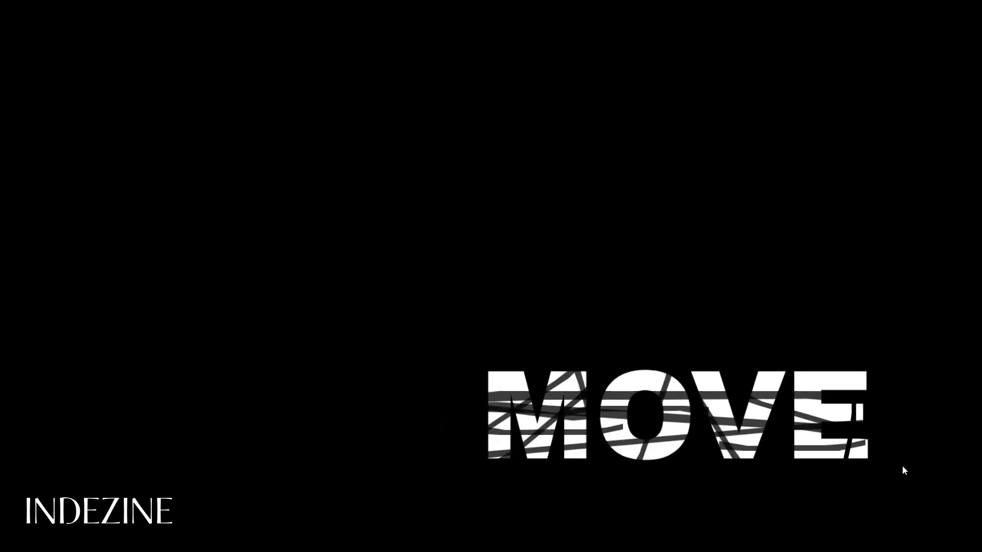
Step: End the slide show and check the thin strips Freeform: Shape 26 and Freeform: Shape 25 for animations
key(Escape)
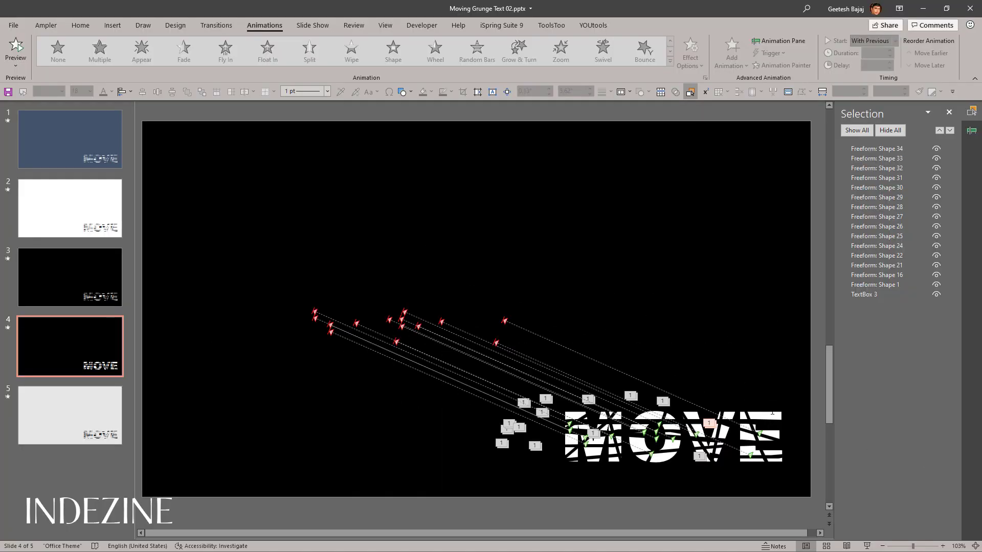
click(747, 421)
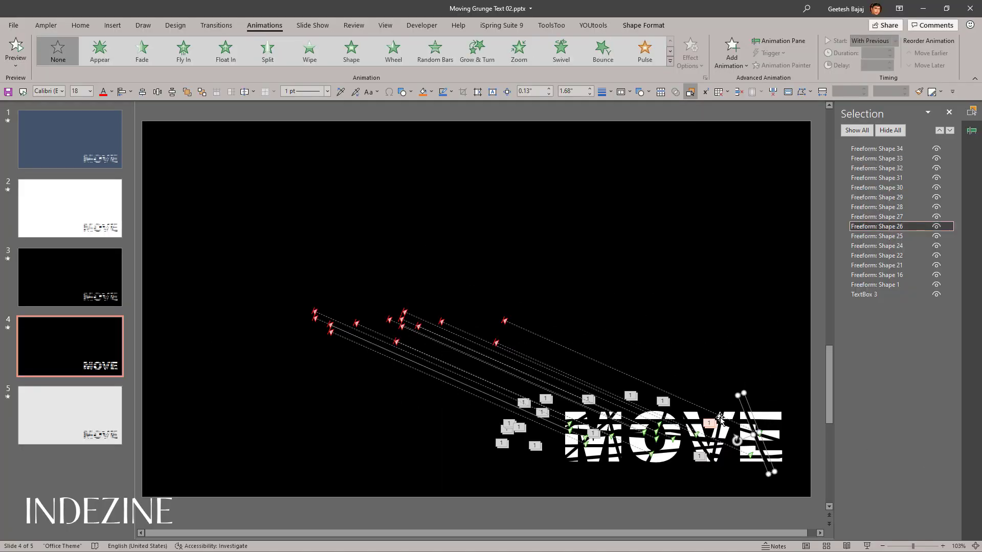
click(721, 417)
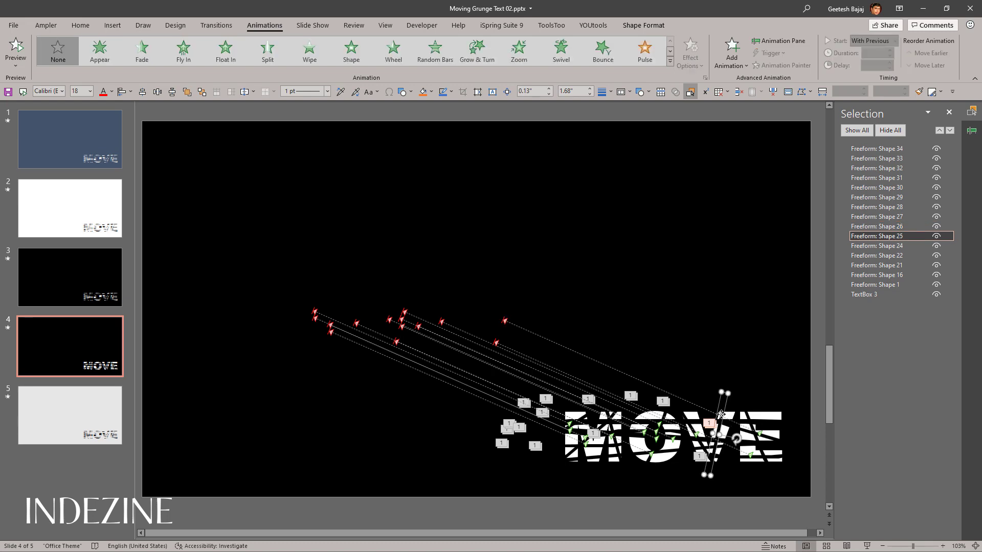
ctrl+click(747, 417)
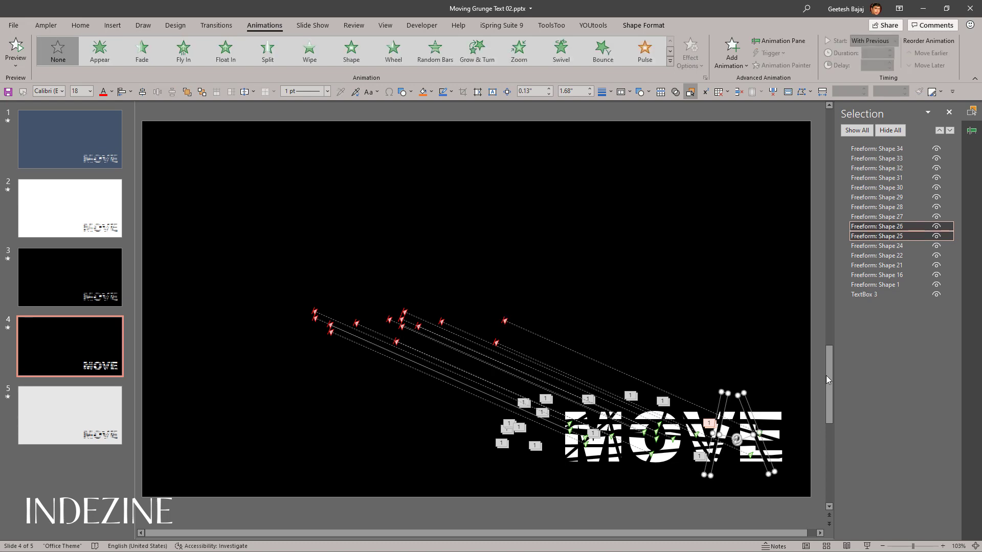
ctrl+click(881, 246)
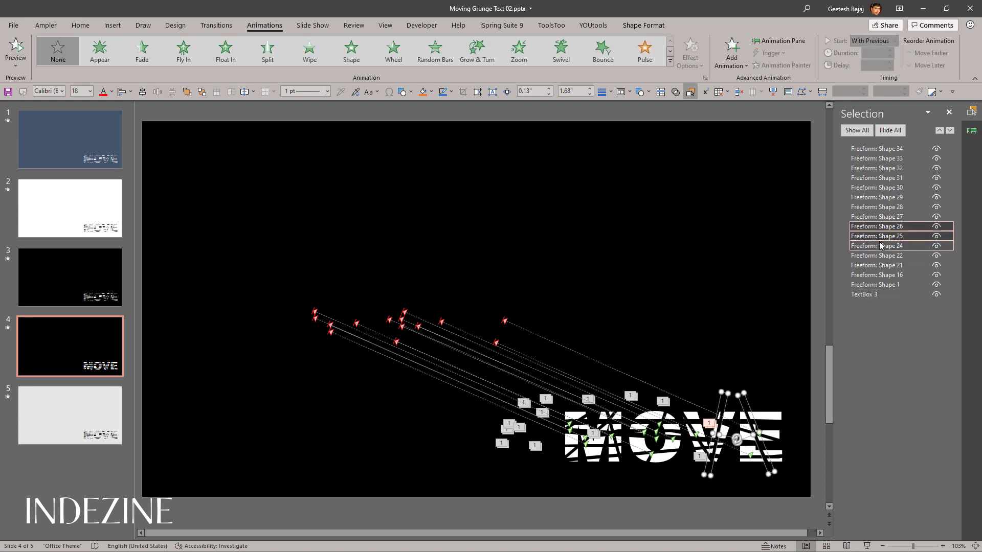
Step: Copy Freeform: Shape 16's animations to Freeform: Shape 25 with the Animation Painter and try the same on Freeform: Shape 26
click(880, 276)
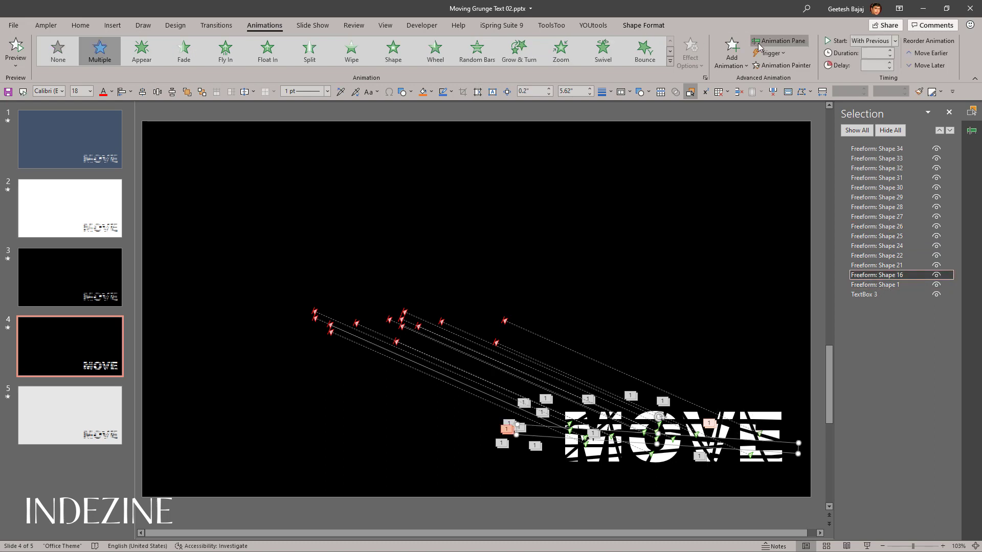
click(777, 67)
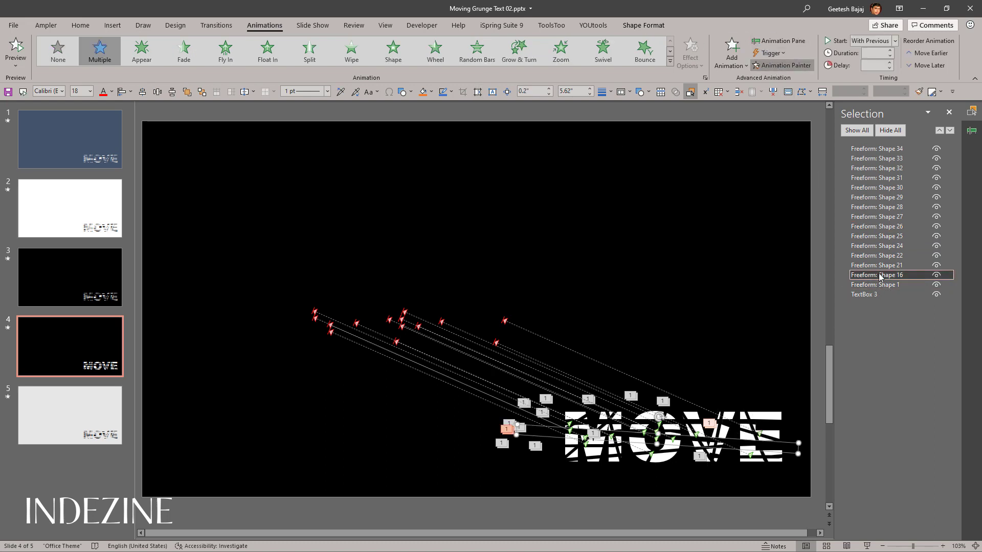
click(900, 236)
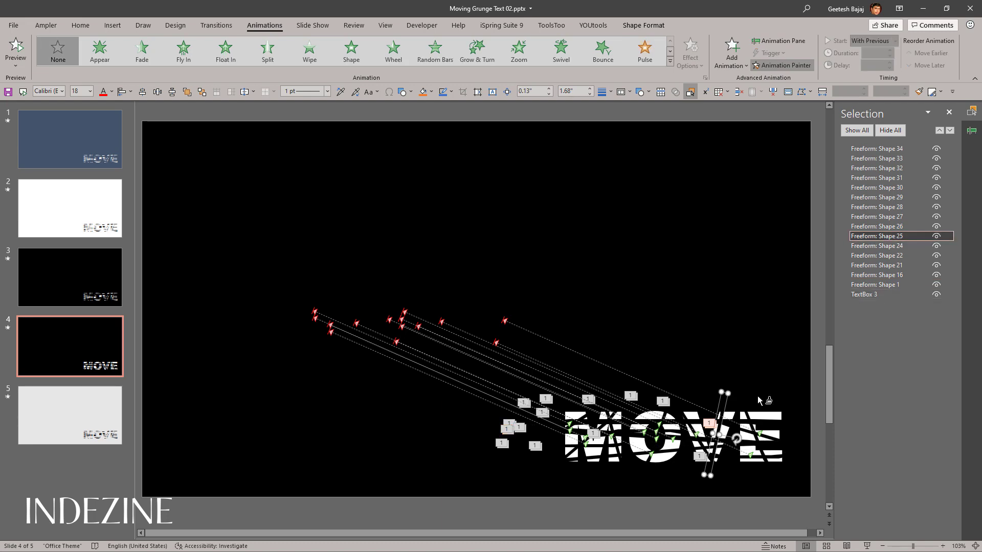
click(722, 404)
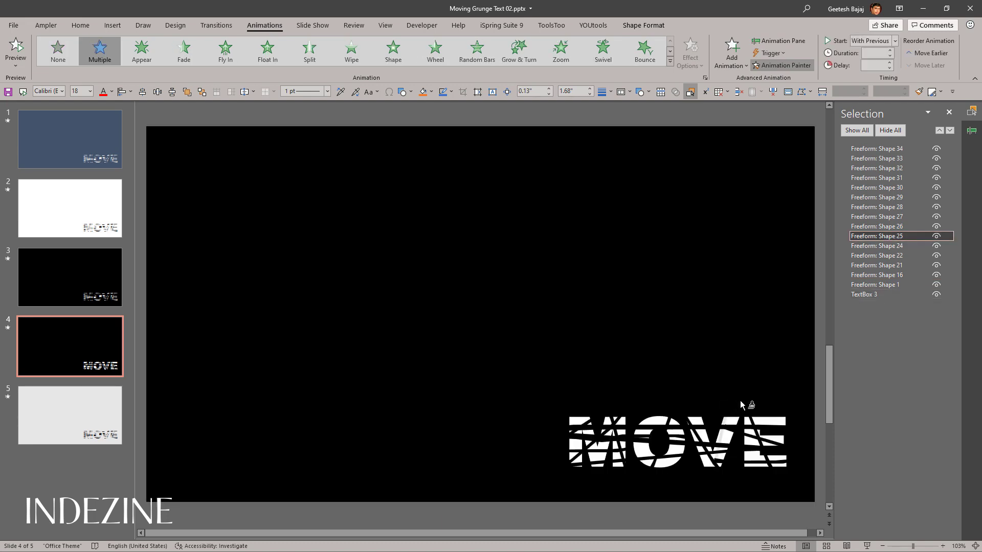
click(893, 228)
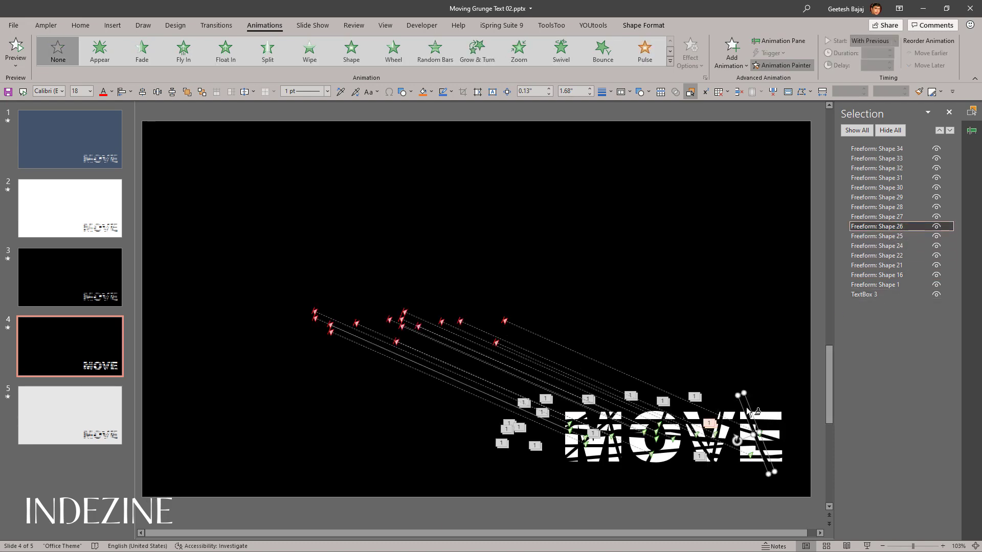
click(747, 408)
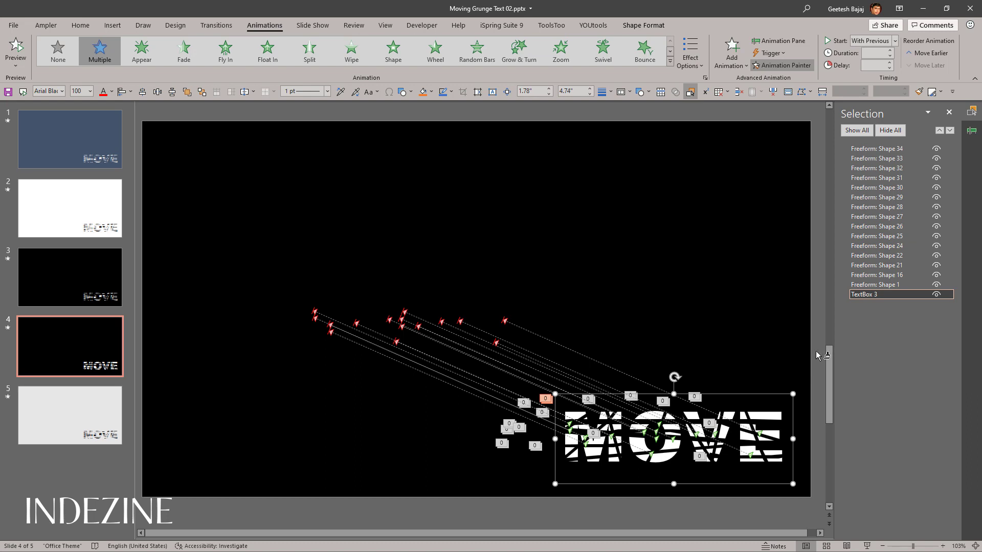
Step: Deselect everything and play slide 4 as a slide show twice, ending it each time
click(817, 355)
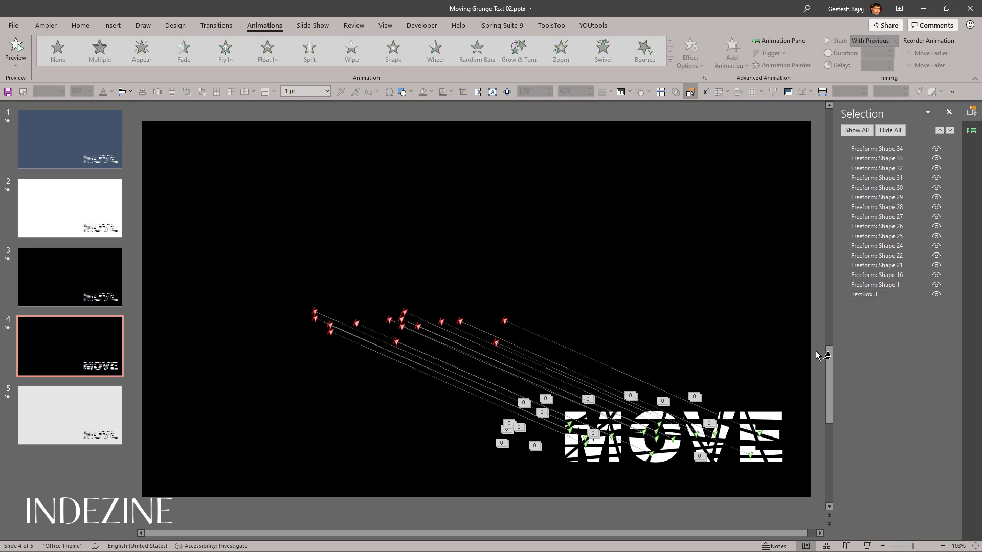
click(868, 546)
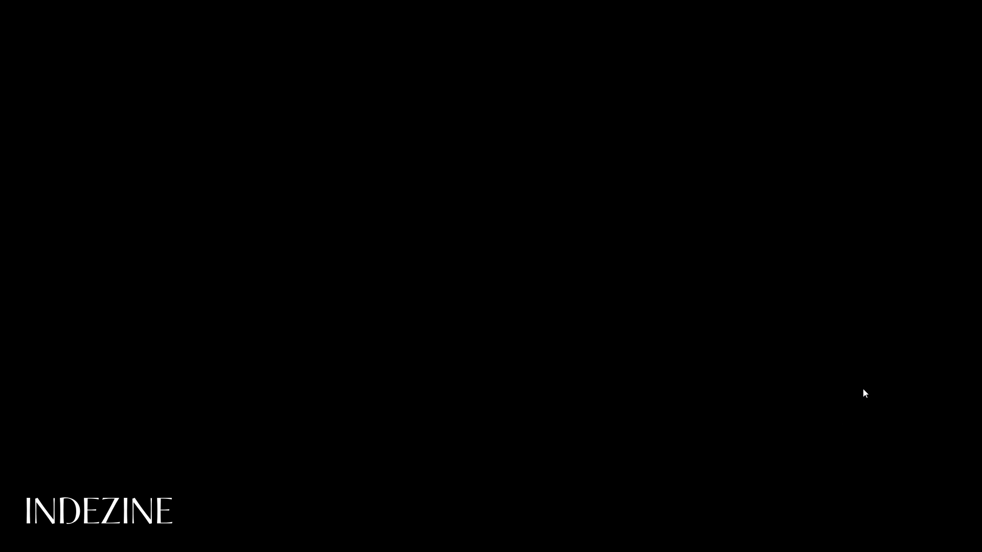
key(Escape)
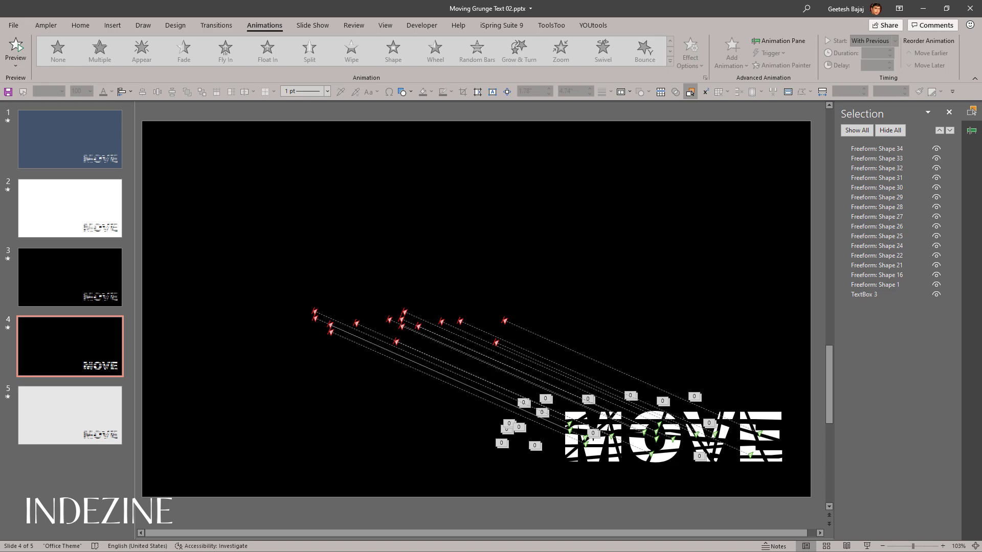
click(866, 546)
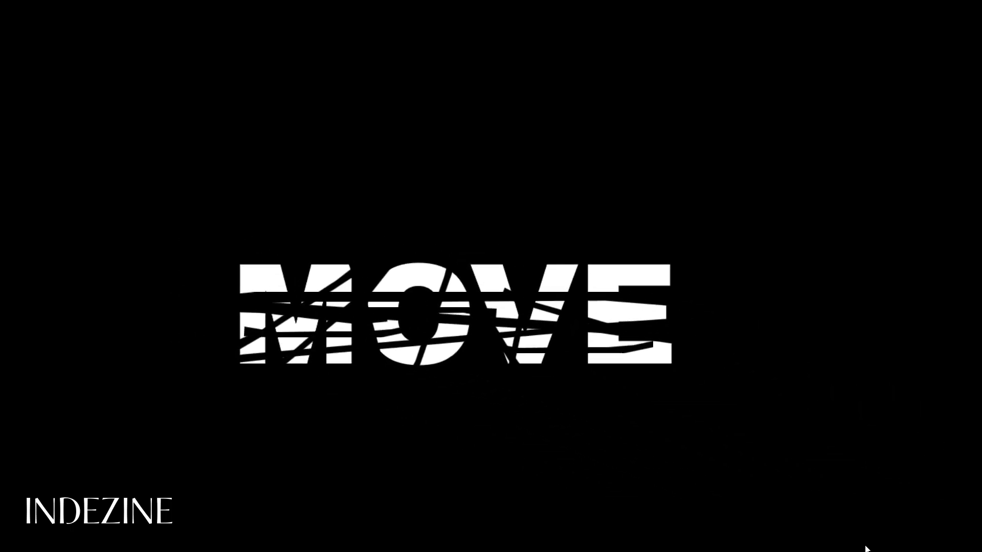
key(Escape)
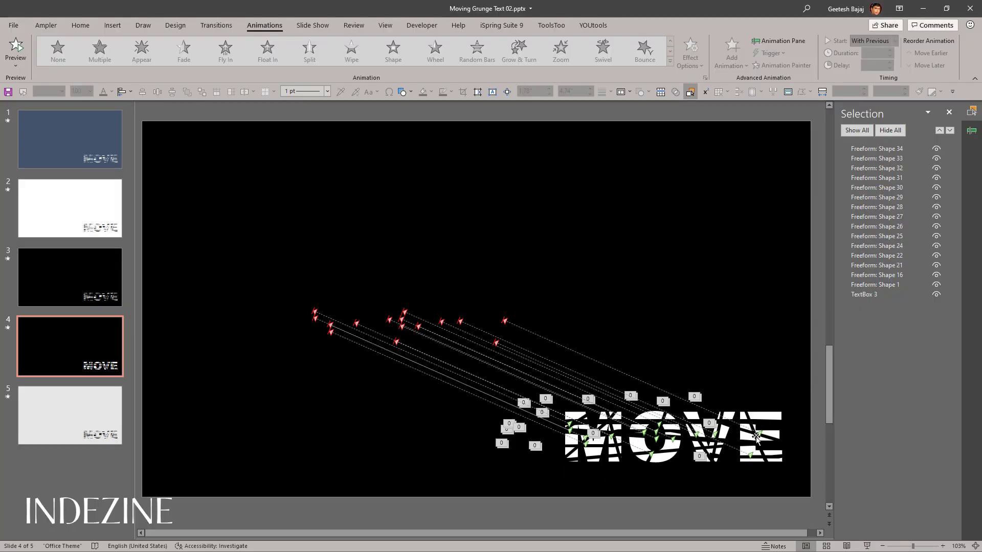
Step: Copy the animations of the lowest long strip across MOVE to Freeform: Shape 26 with the Animation Painter
click(749, 421)
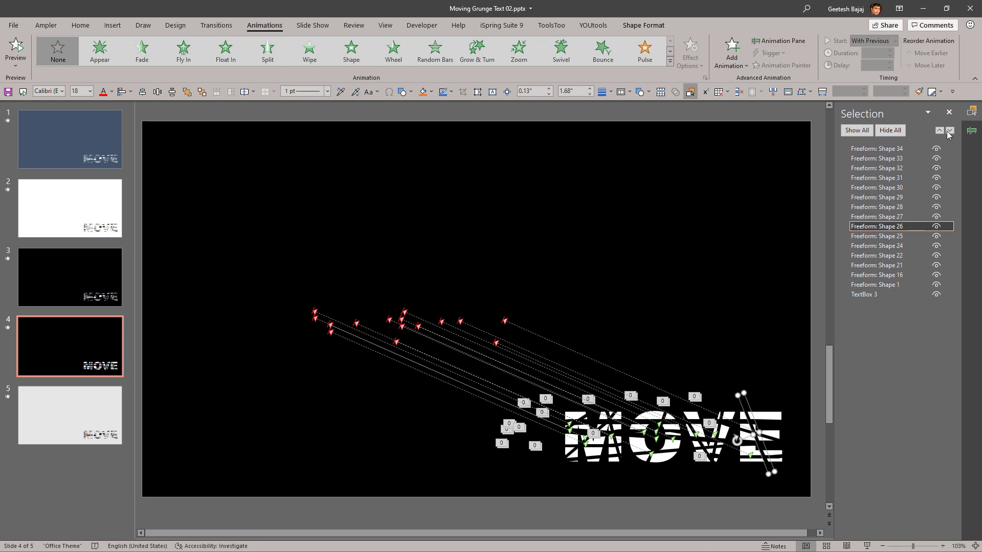
click(971, 130)
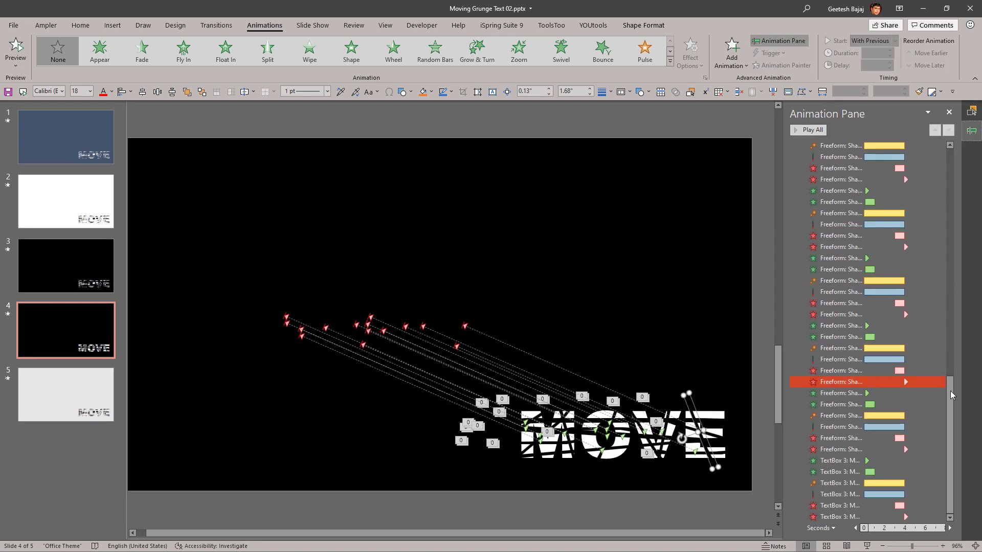
drag(952, 394, 953, 448)
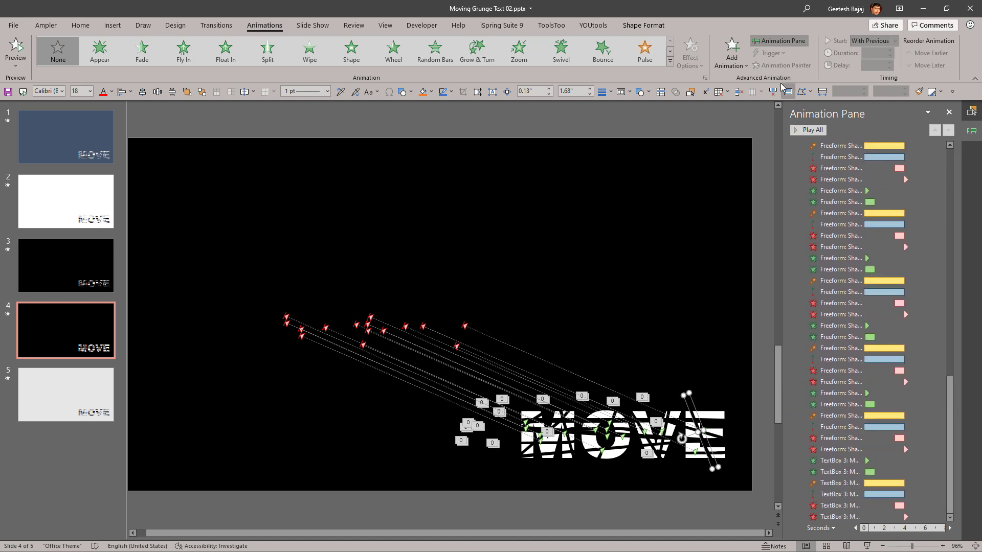
click(586, 451)
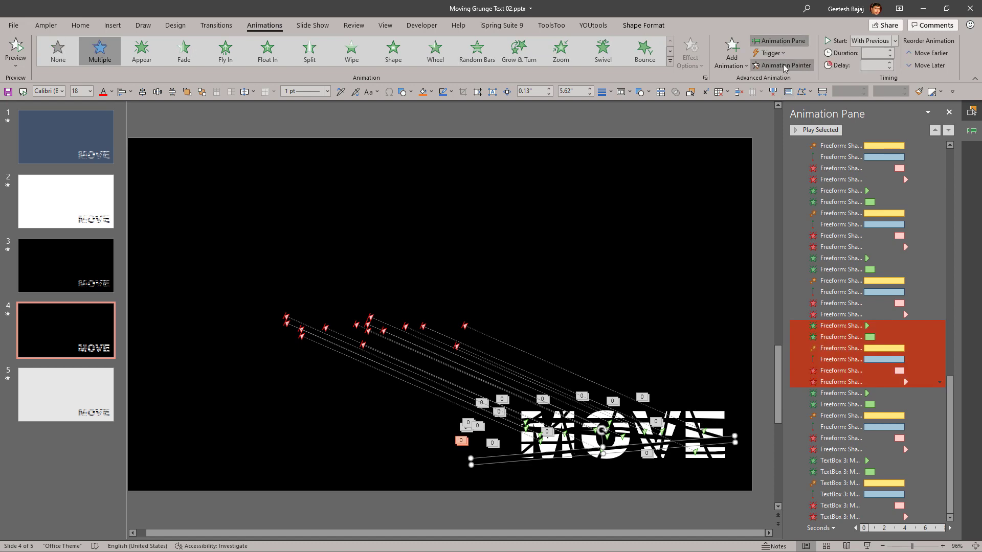
click(702, 418)
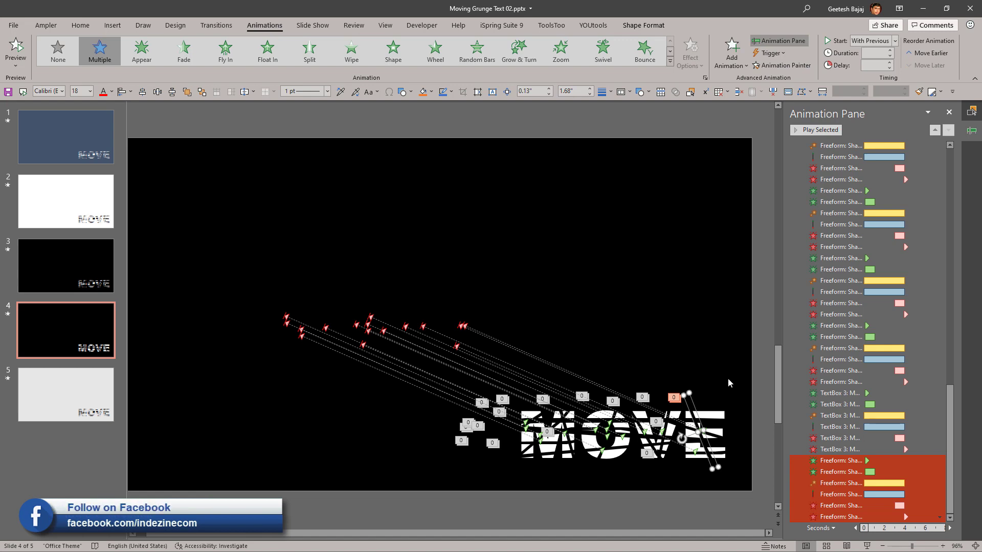
Step: Return to the list of slide objects, play slide 4 as a slide show and end it
click(972, 111)
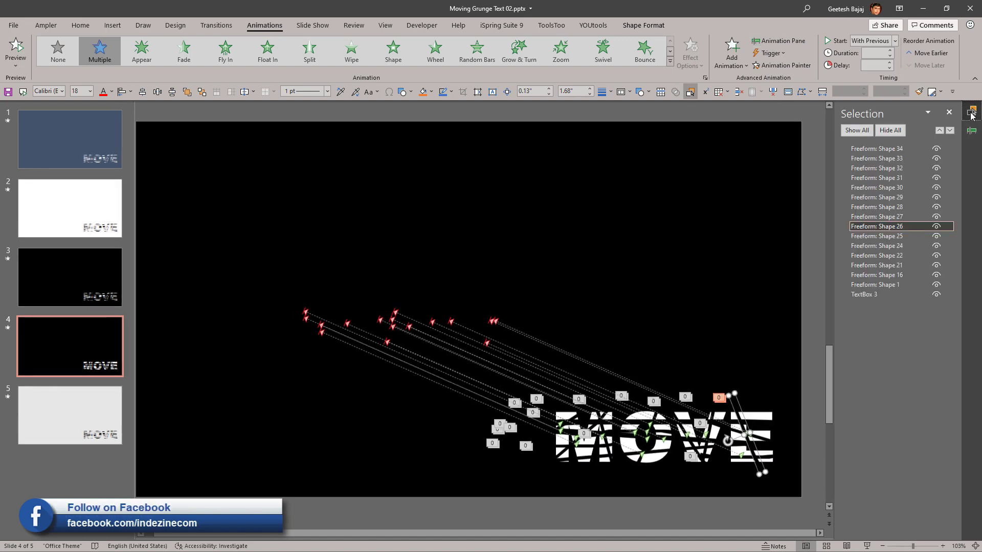
click(741, 253)
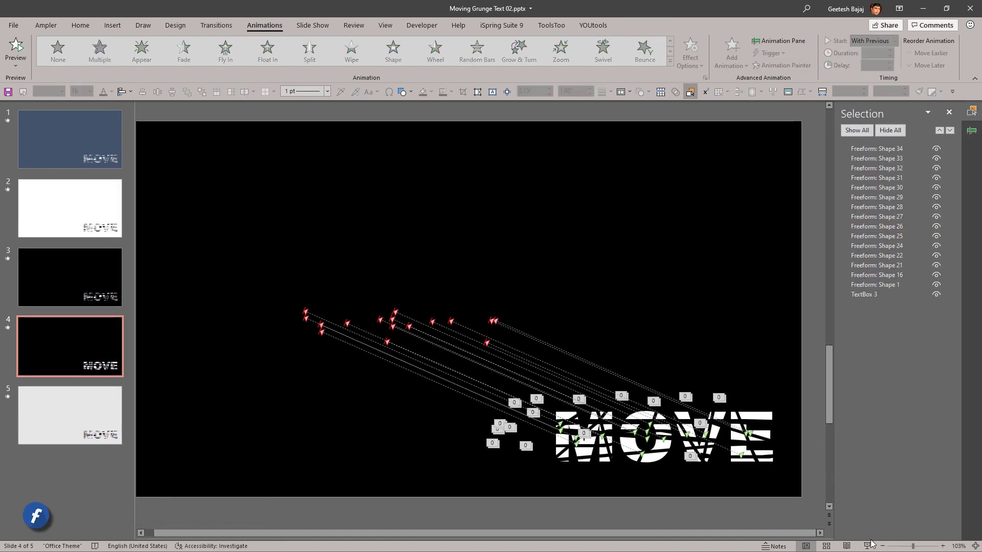
click(869, 546)
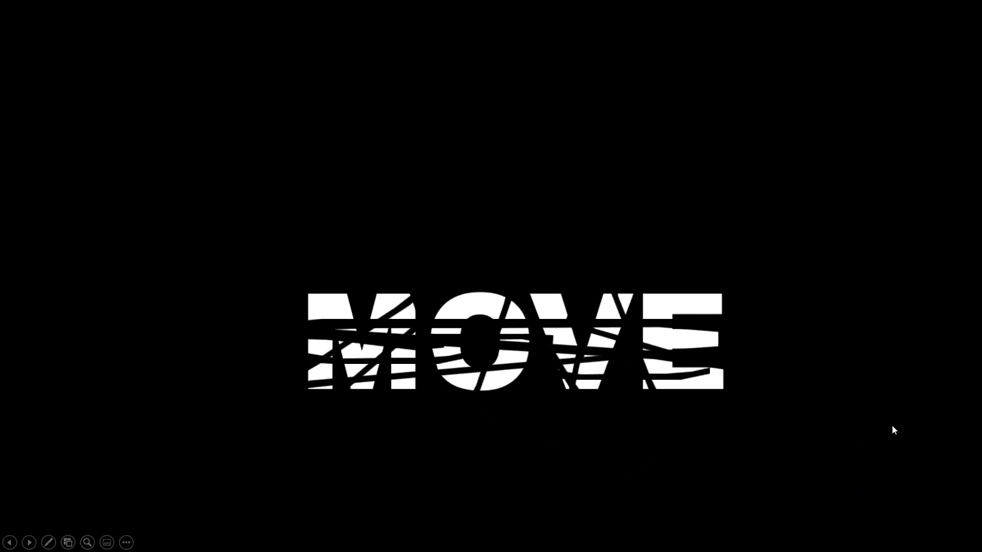
key(Escape)
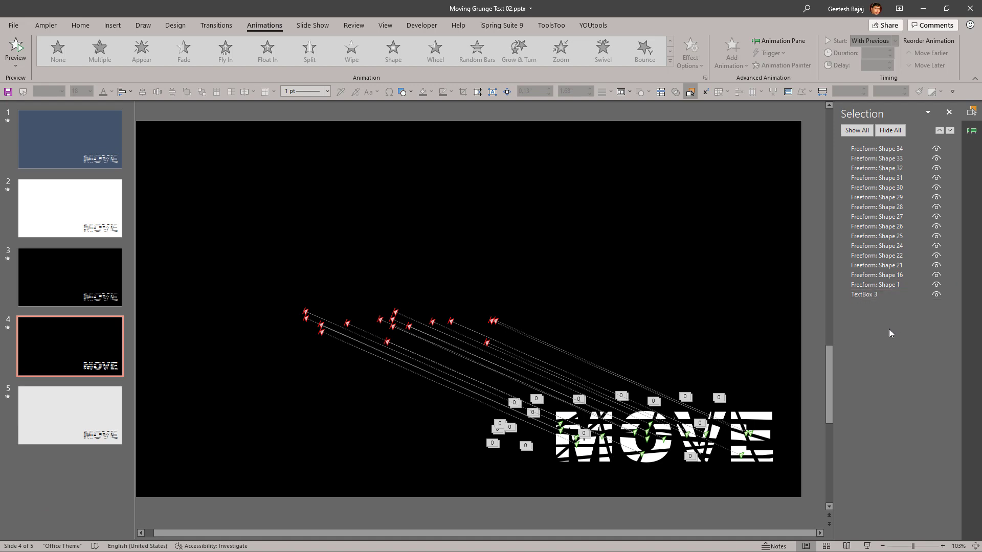
Step: Show the slide's animation list and move the strip Freeform: Shape 26 off the text into the empty area above MOVE
click(972, 134)
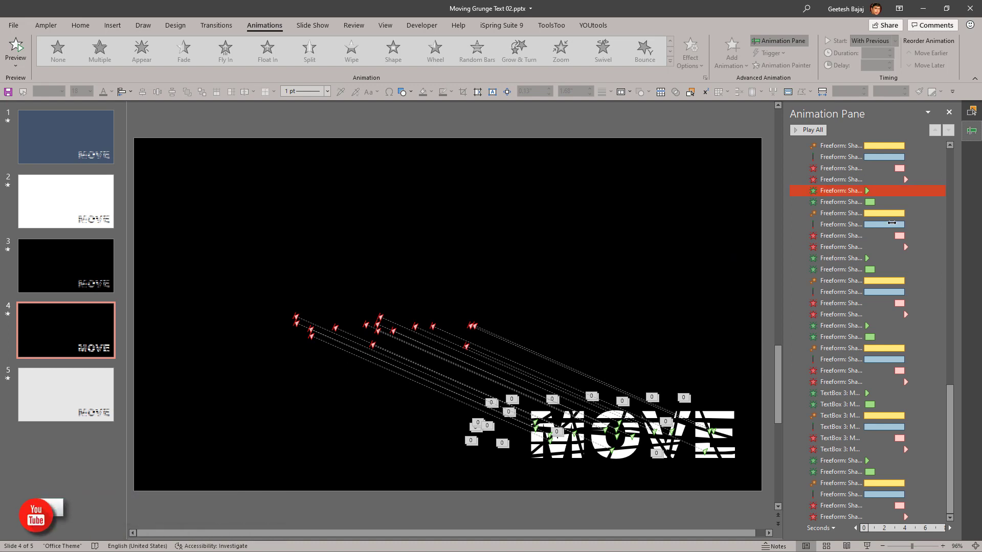
click(702, 423)
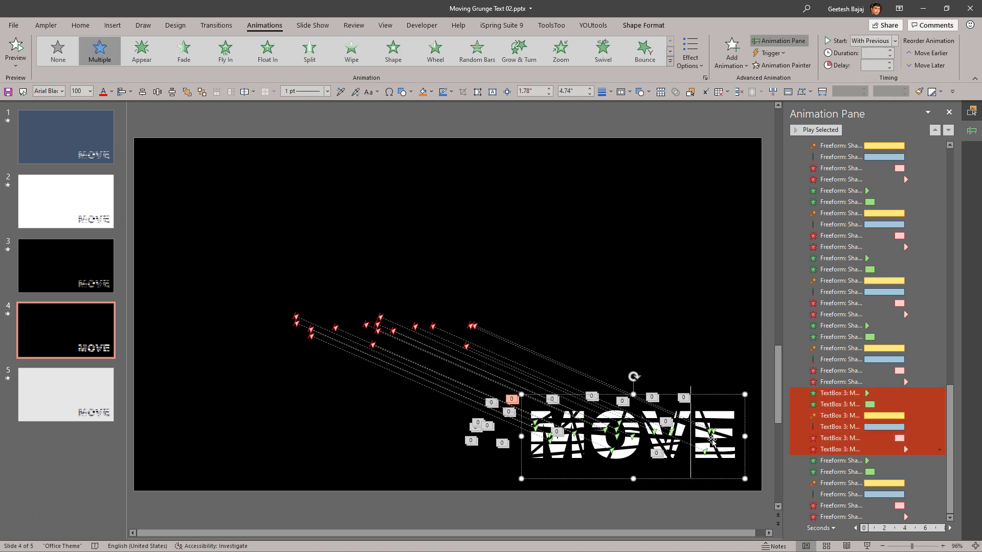
click(724, 468)
drag(724, 468, 717, 322)
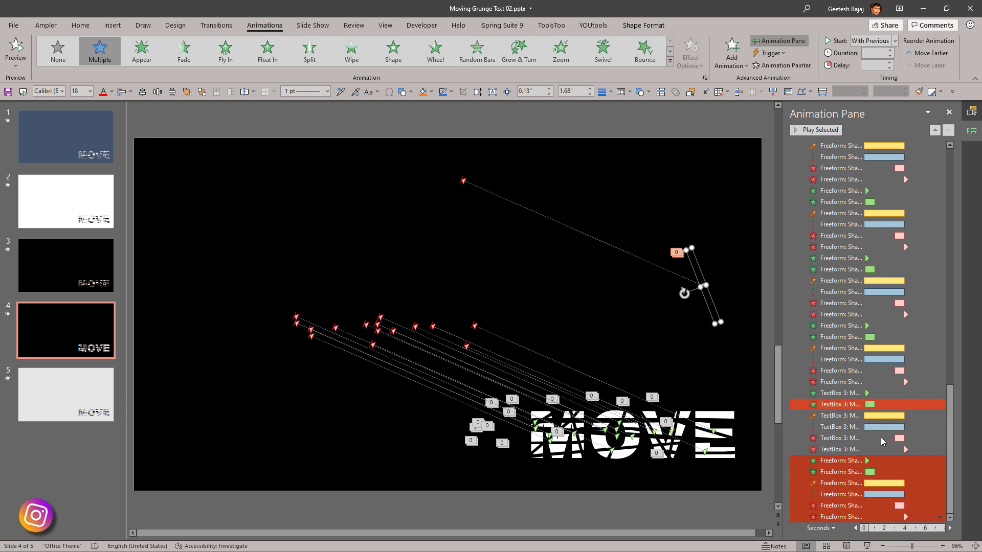
Step: Delete all strip animations listed before TextBox 3's, keeping those of TextBox 3 and the moved strip
click(890, 449)
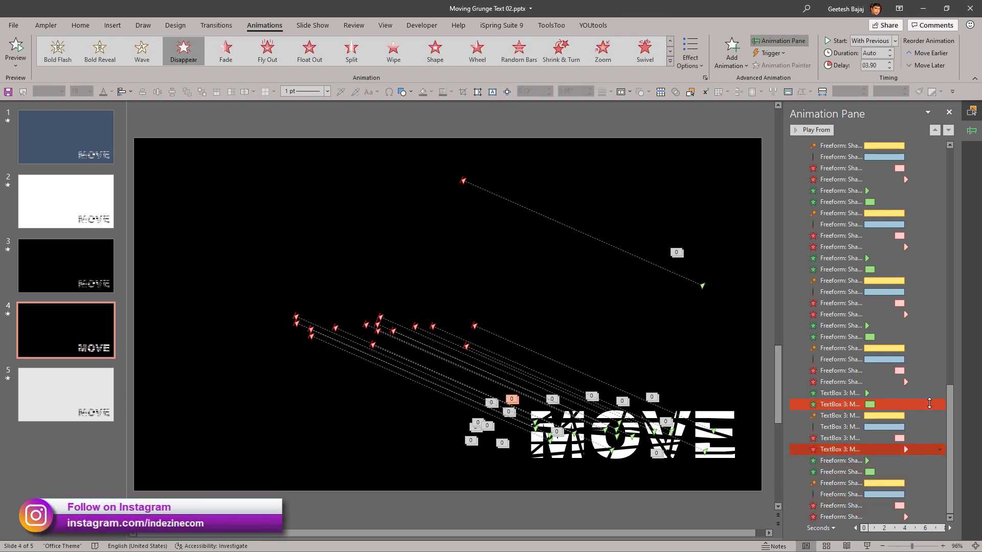
click(851, 382)
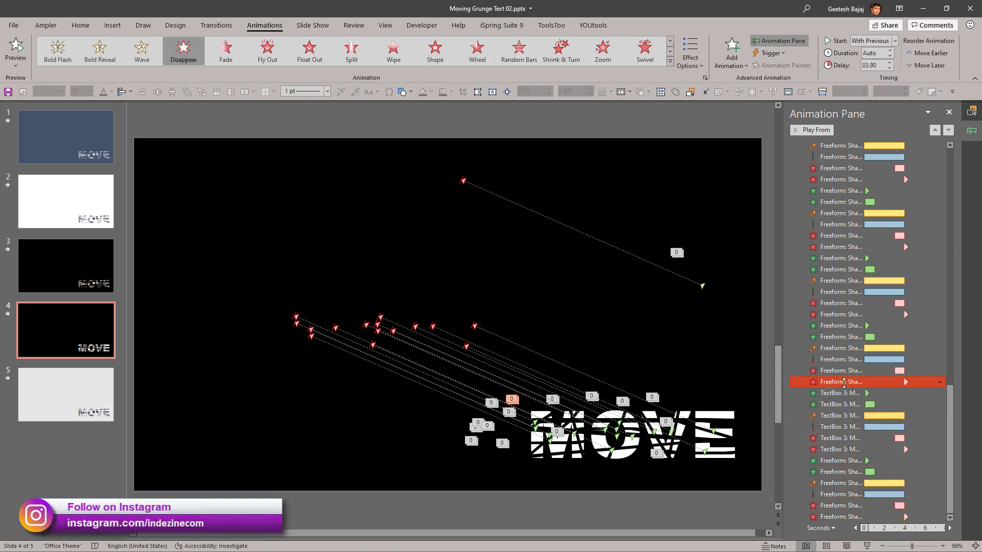
scroll(890, 345, up, 13)
scroll(915, 326, up, 8)
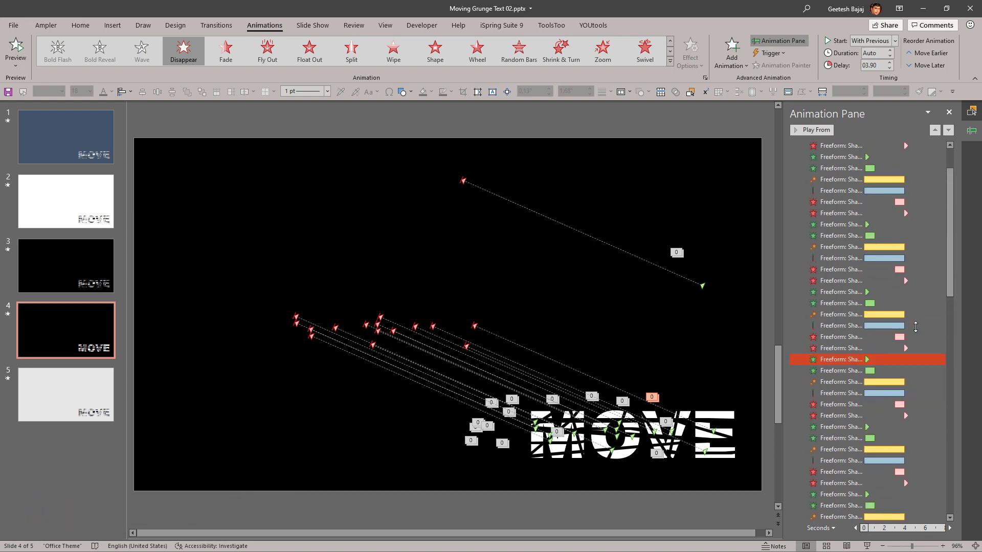
key(ctrl+a)
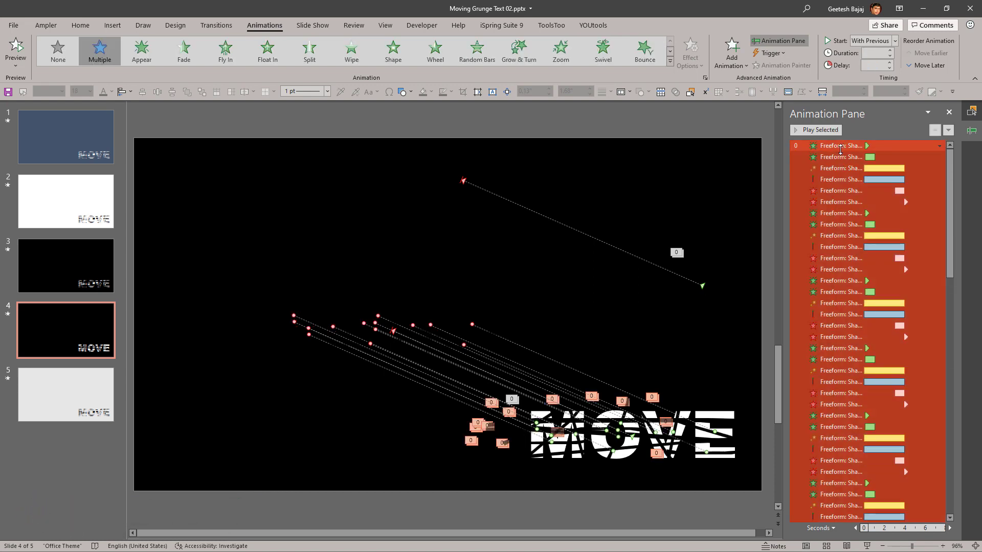
key(Delete)
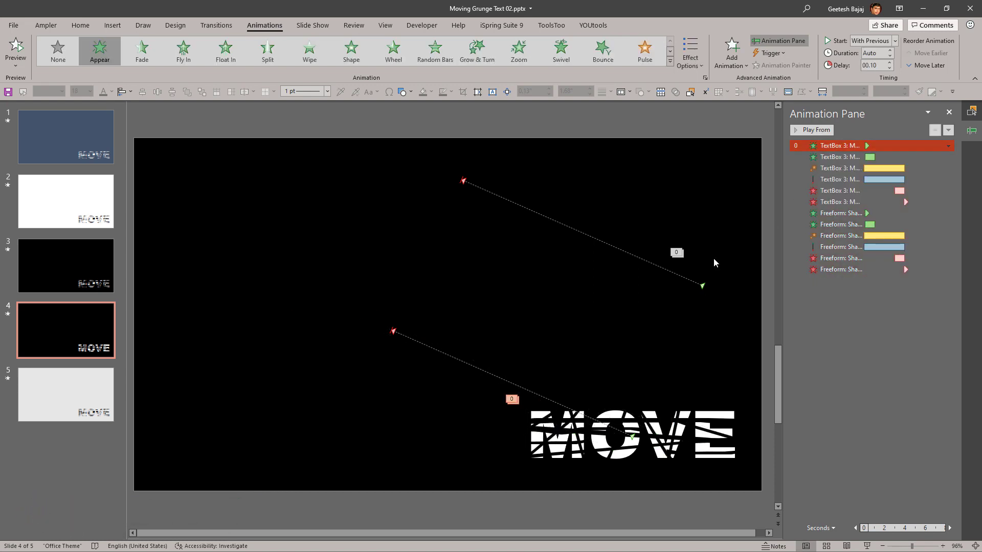
Step: Delete TextBox 3's two exit animations
click(871, 317)
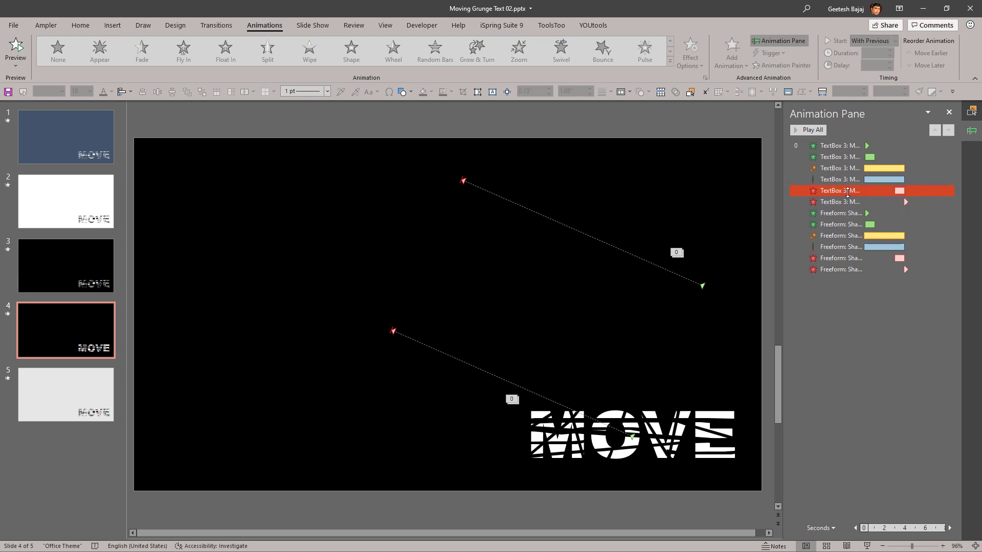
click(843, 192)
shift+click(842, 201)
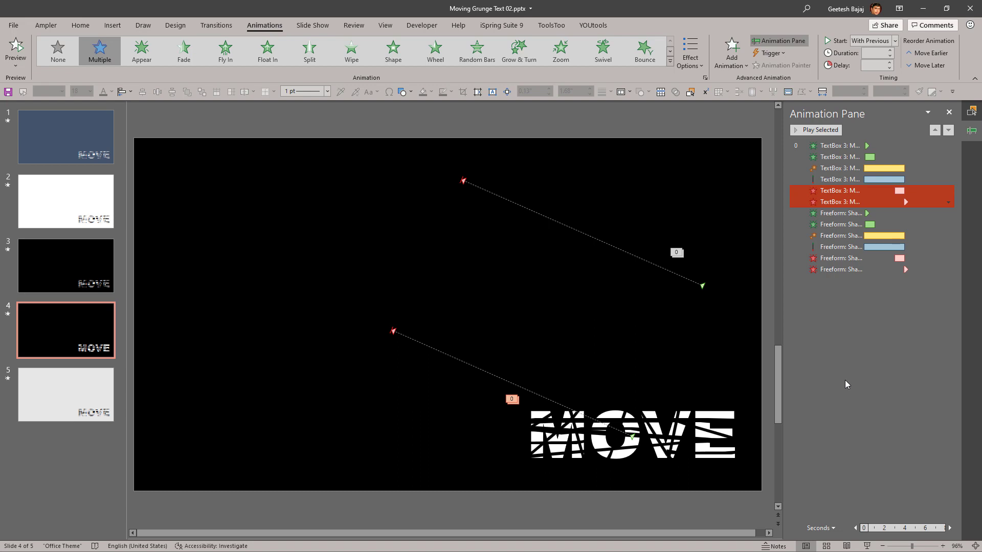
key(Delete)
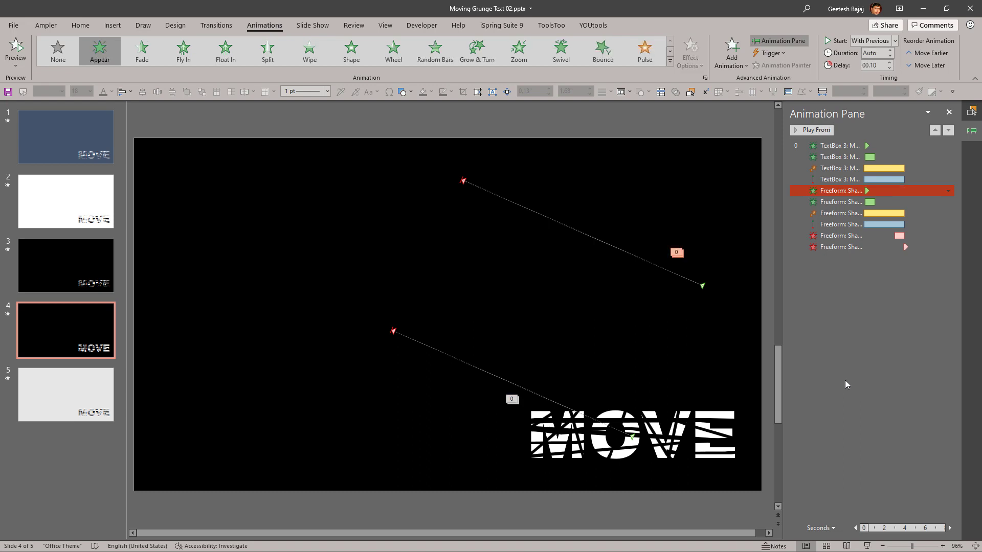
Step: Delete TextBox 3's two entrance animations
click(847, 147)
shift+click(846, 157)
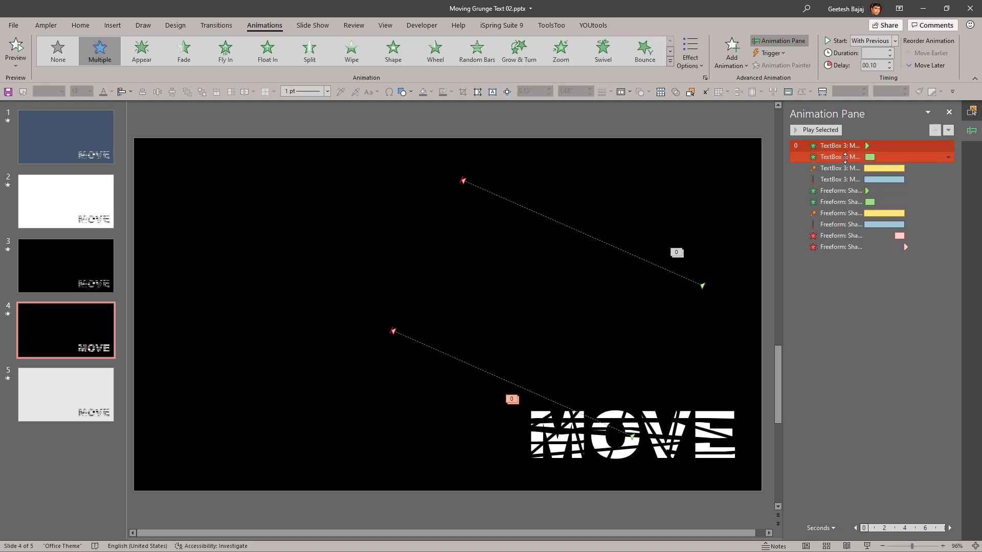
key(Delete)
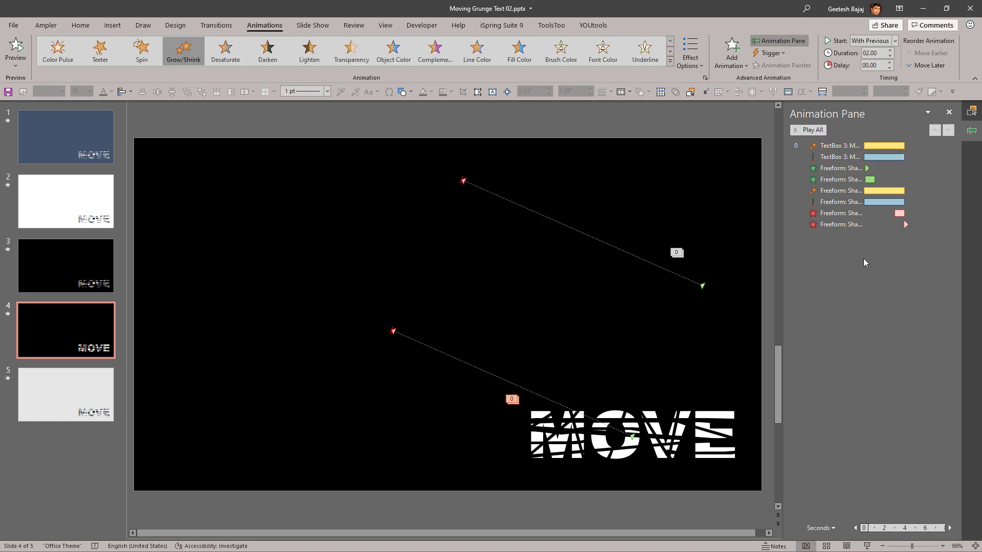
Step: Move Freeform: Shape 26 partly past the slide's right edge and place a copy of it over the E of MOVE
click(653, 264)
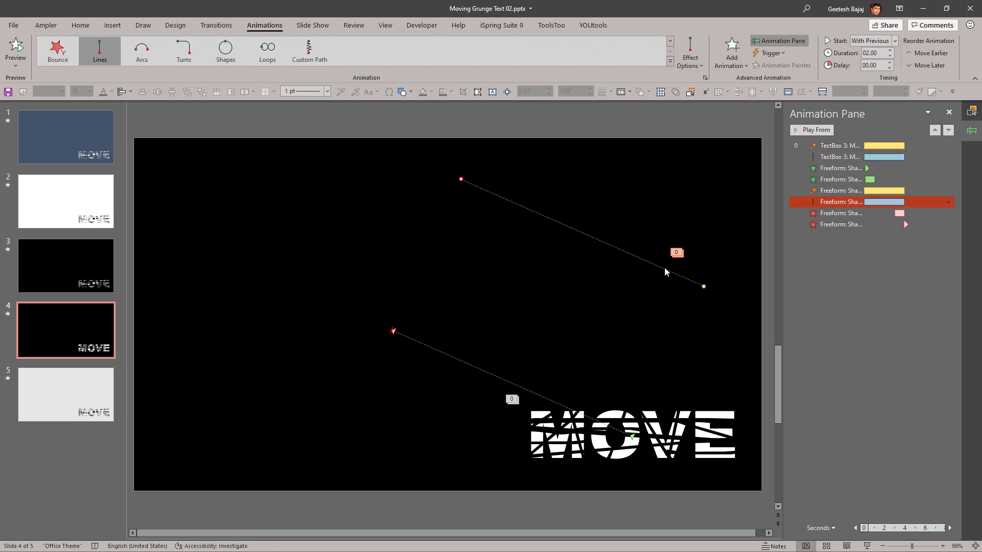
click(972, 111)
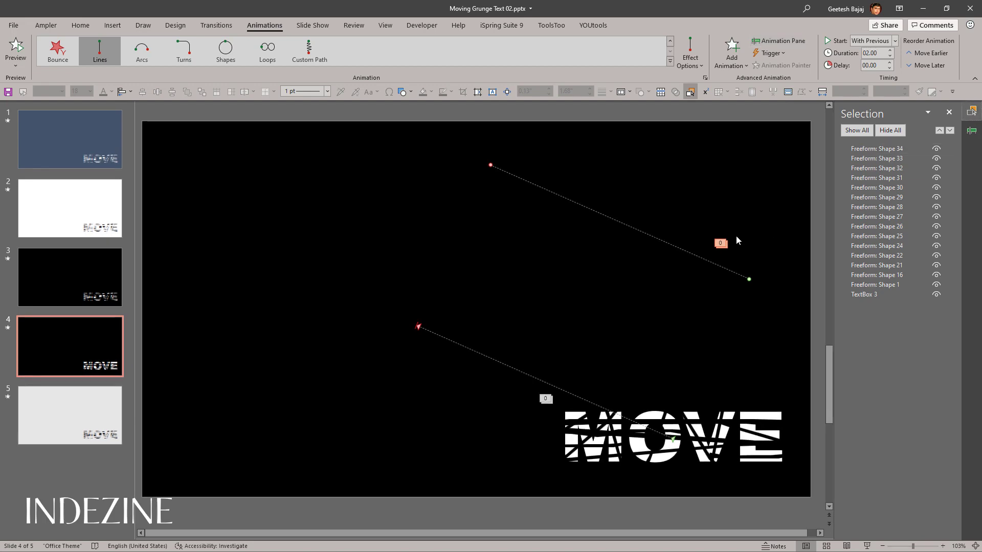
click(882, 228)
drag(753, 296, 815, 285)
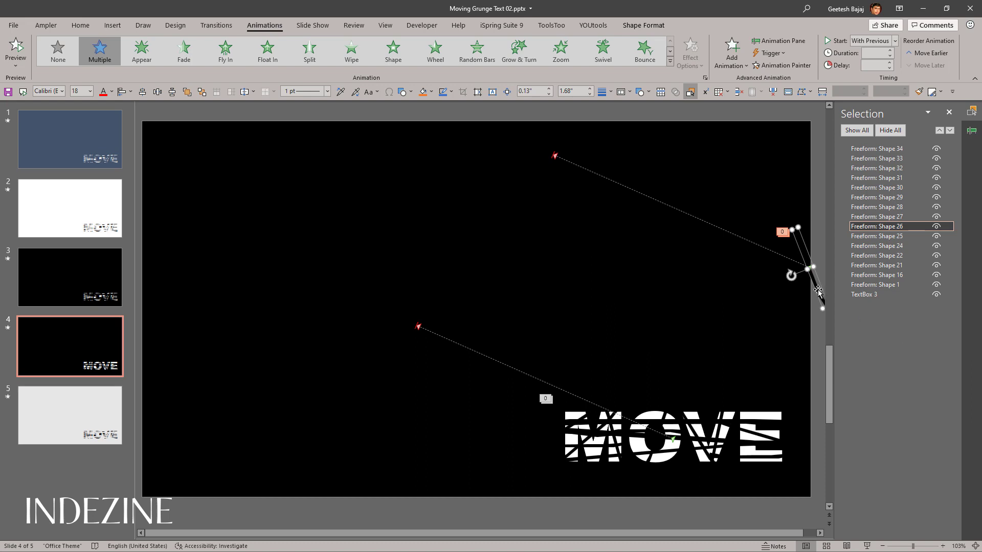
drag(818, 289, 764, 459)
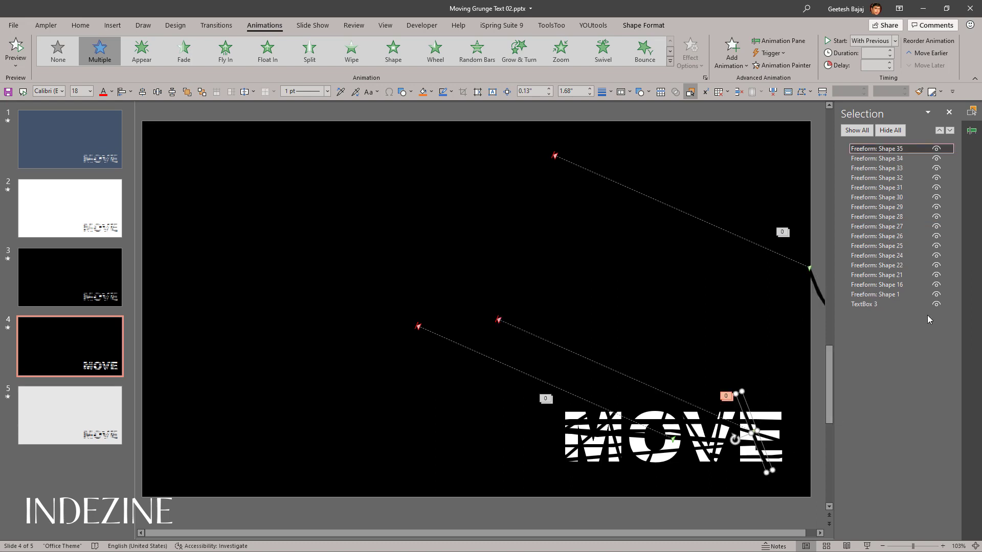
Step: Hide TextBox 3 and group all the strips over the text, leaving out Freeform: Shape 26
click(936, 305)
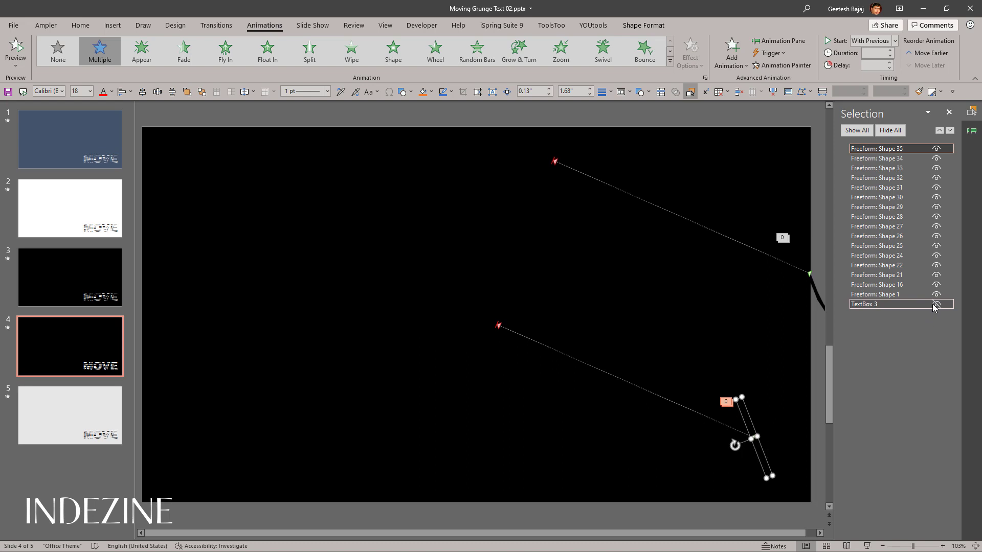
click(813, 402)
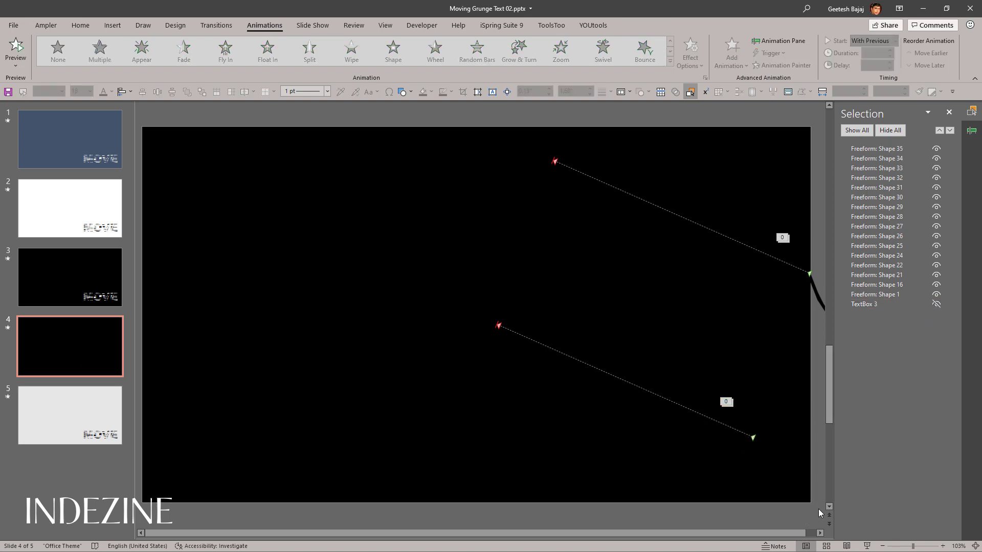
drag(818, 511, 371, 290)
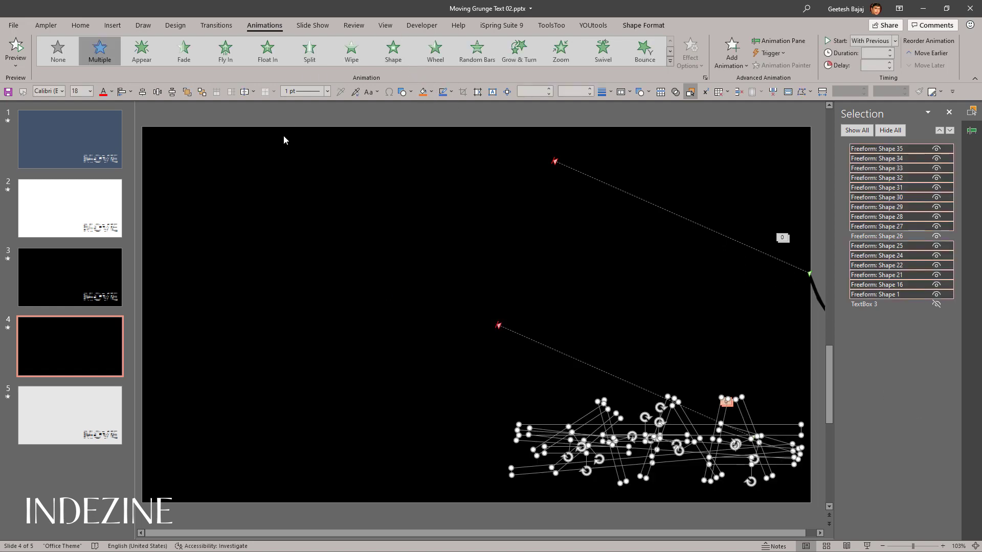
key(ctrl+g)
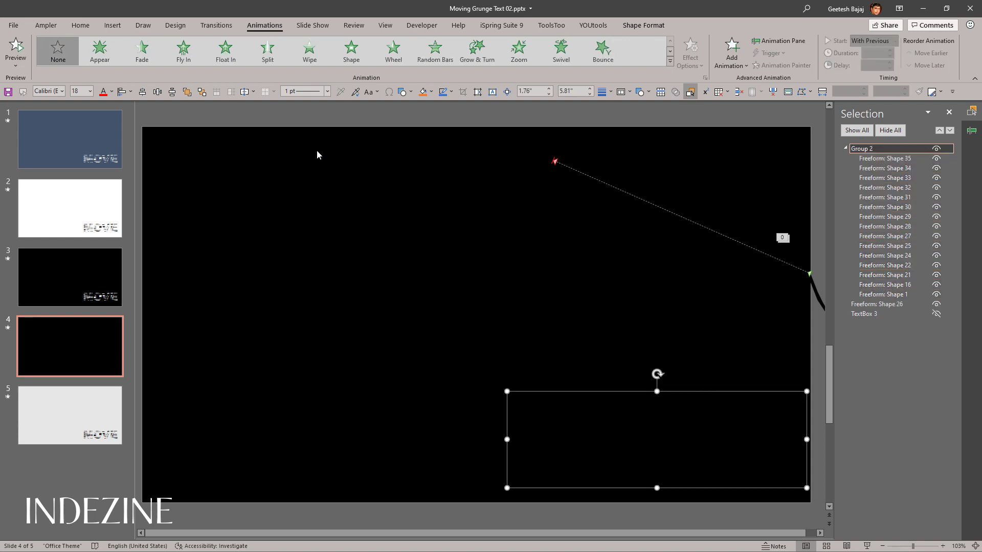
Step: Try to copy the animations of Freeform: Shape 26 onto the strip group with the Animation Painter and check the animation list
click(972, 130)
click(762, 305)
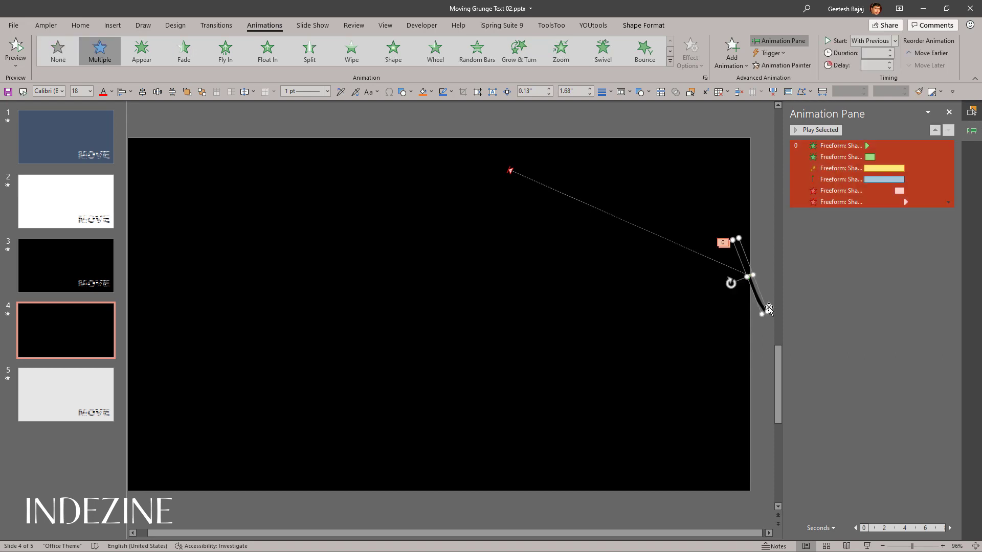
click(768, 65)
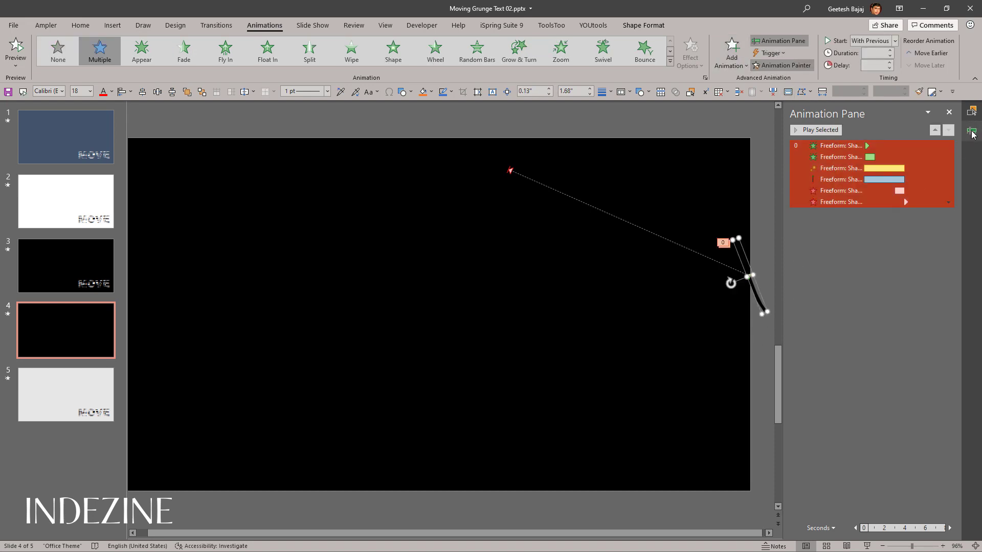
click(972, 111)
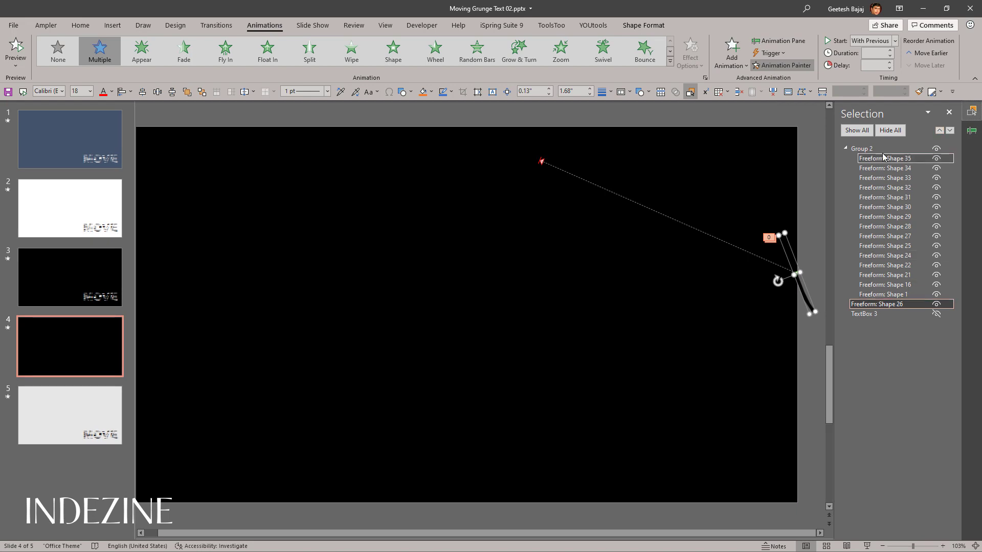
click(862, 149)
click(611, 419)
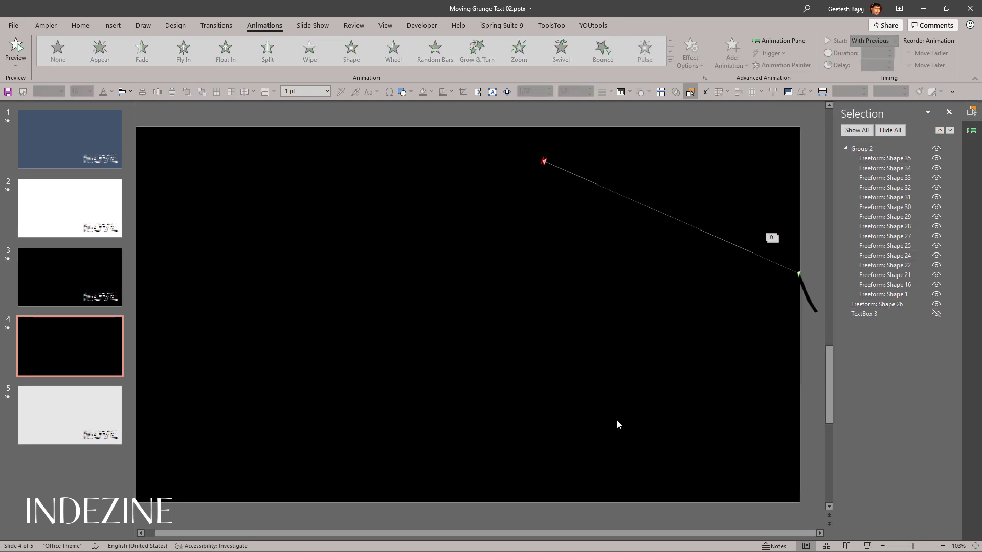
click(971, 131)
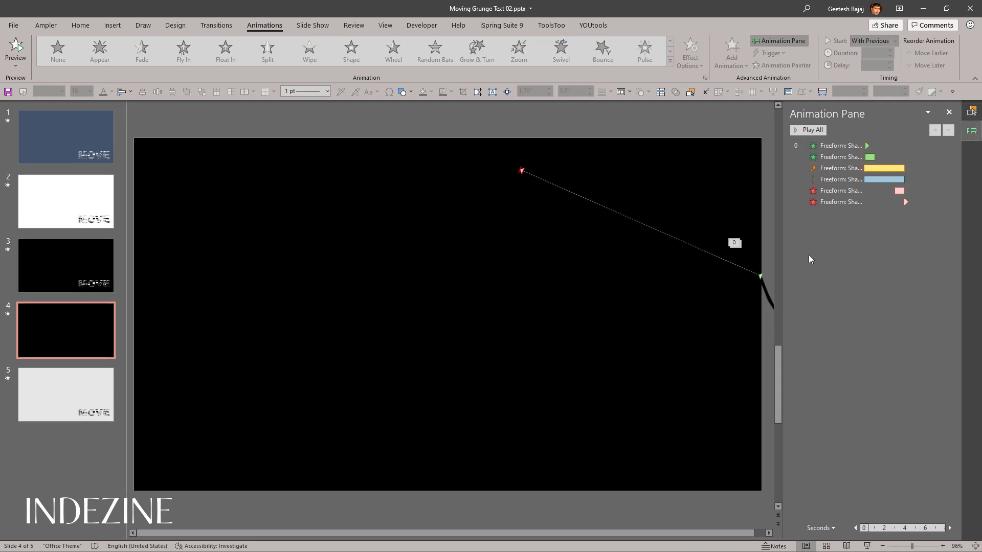
Step: Move Group 2 completely off the slide, below its lower right corner, so that the black strips can be picked
click(974, 115)
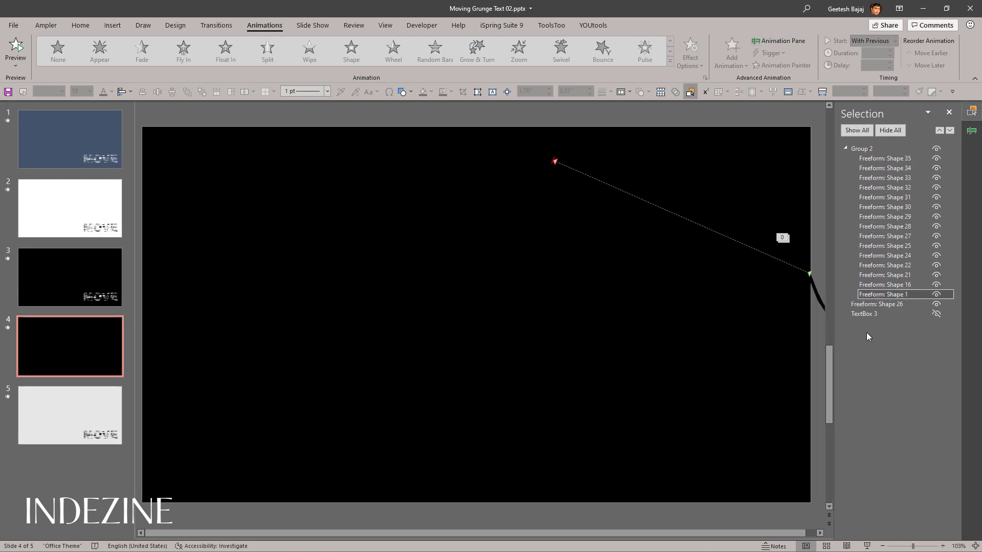
click(869, 149)
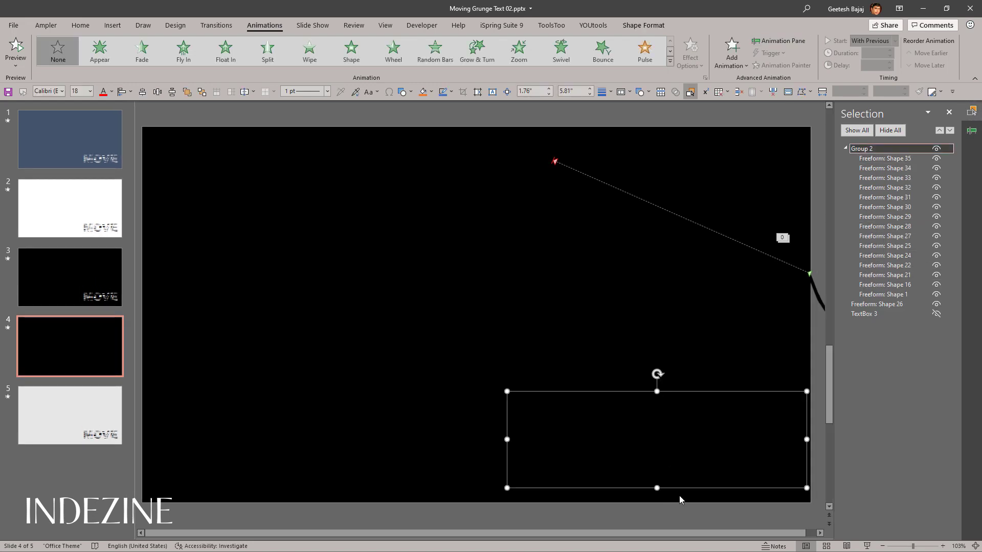
drag(685, 490, 710, 521)
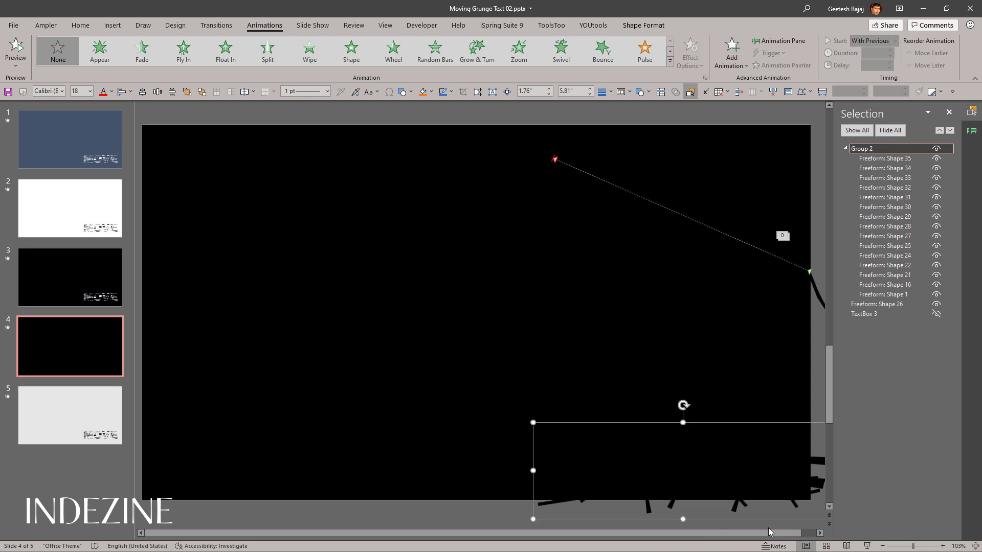
click(882, 546)
click(882, 546)
click(882, 546)
click(881, 546)
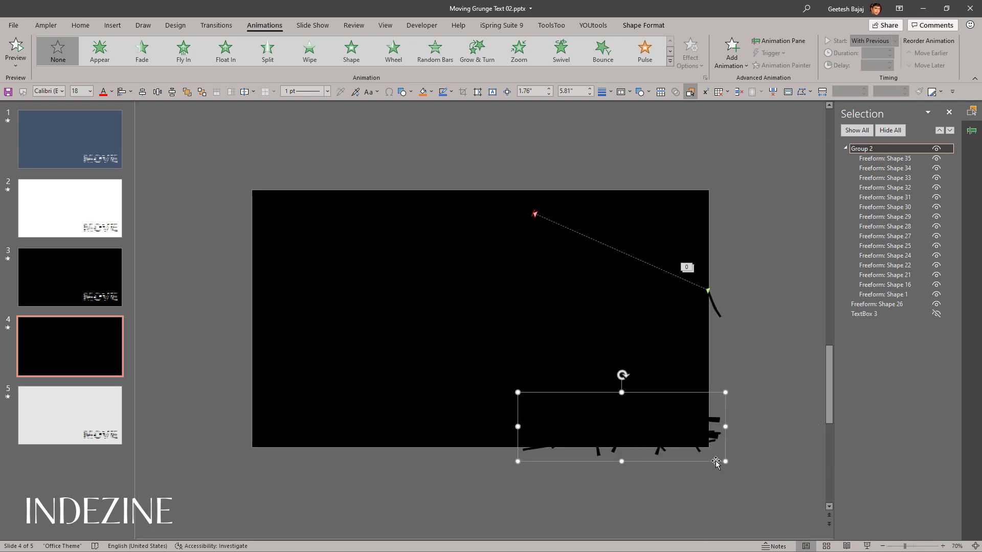
drag(716, 463, 774, 521)
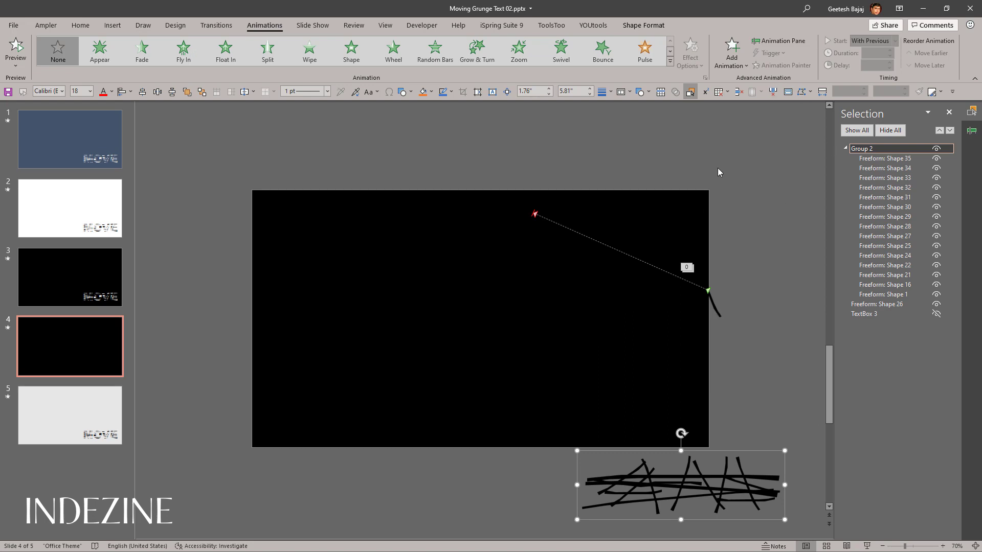
Step: Copy the animations of Freeform: Shape 26 to Group 2 with the Animation Painter and delete Freeform: Shape 26
click(720, 309)
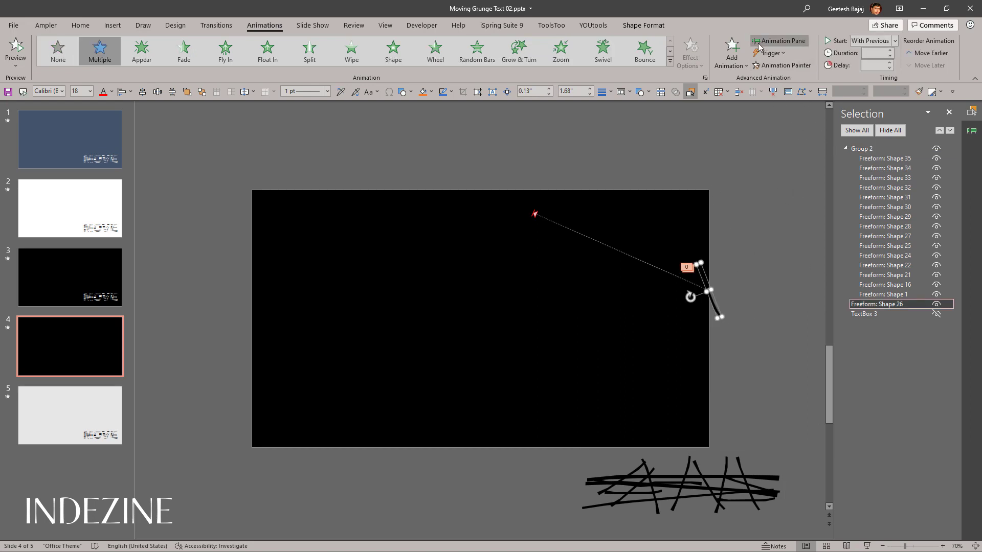
click(744, 474)
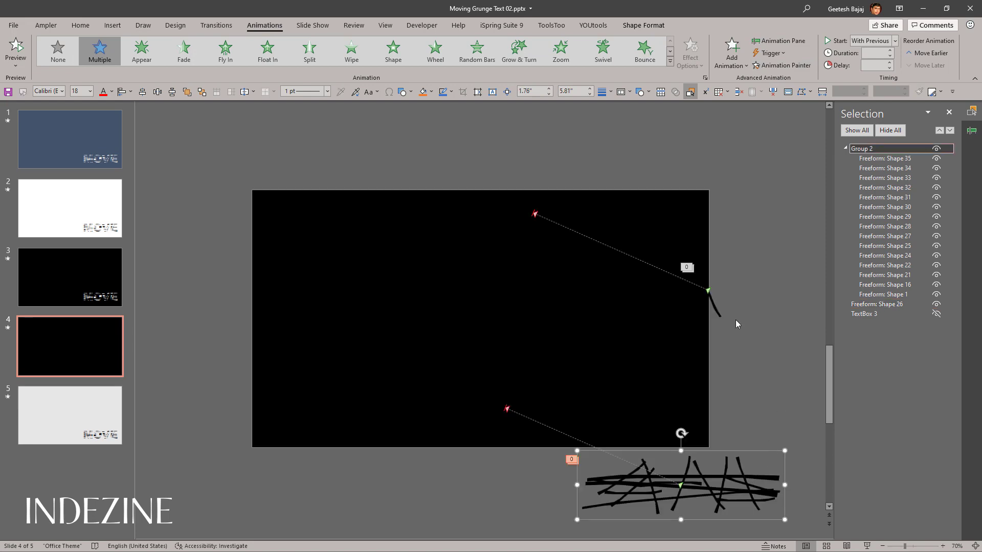
click(719, 314)
drag(718, 315, 767, 257)
key(Delete)
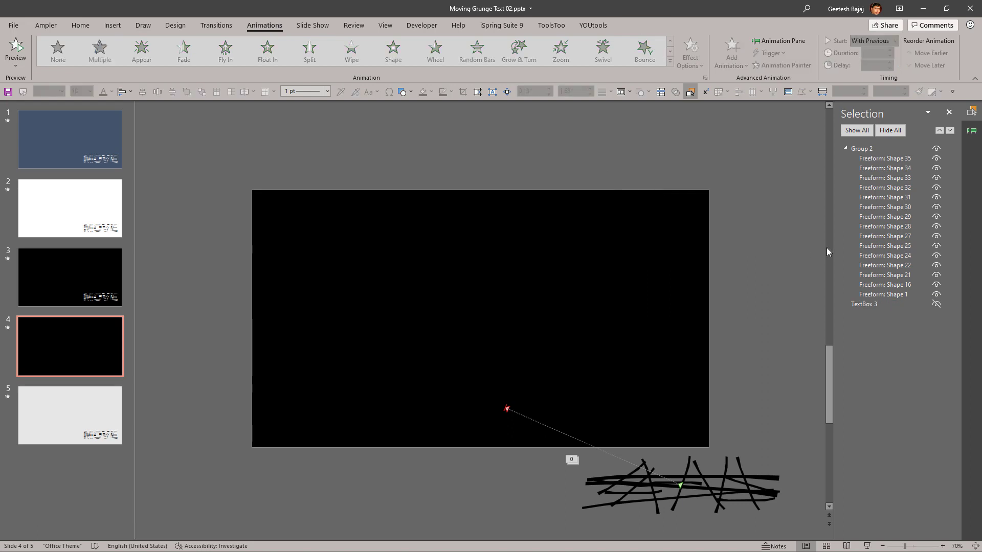
Step: Show TextBox 3 again and move Group 2 back over the word MOVE
click(937, 304)
click(757, 508)
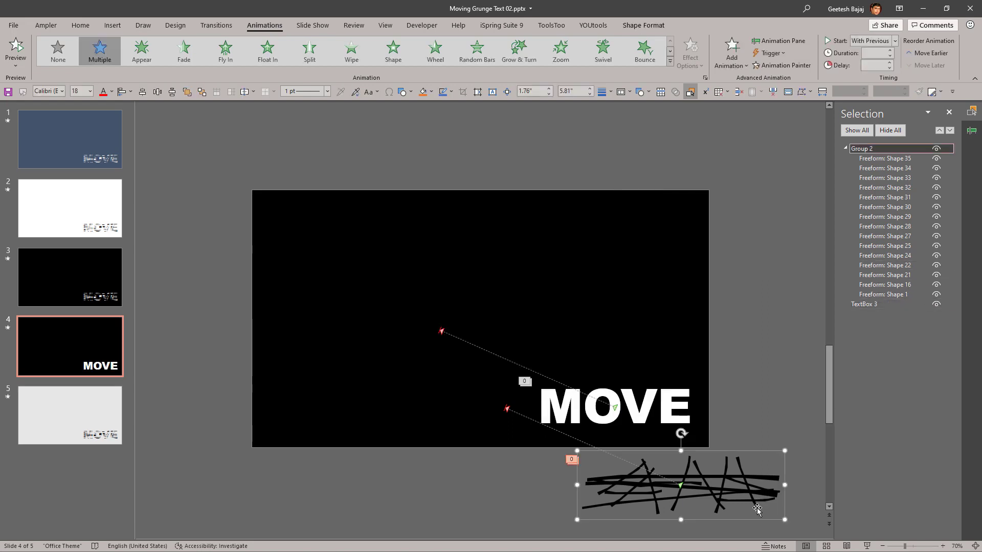
drag(754, 516, 685, 439)
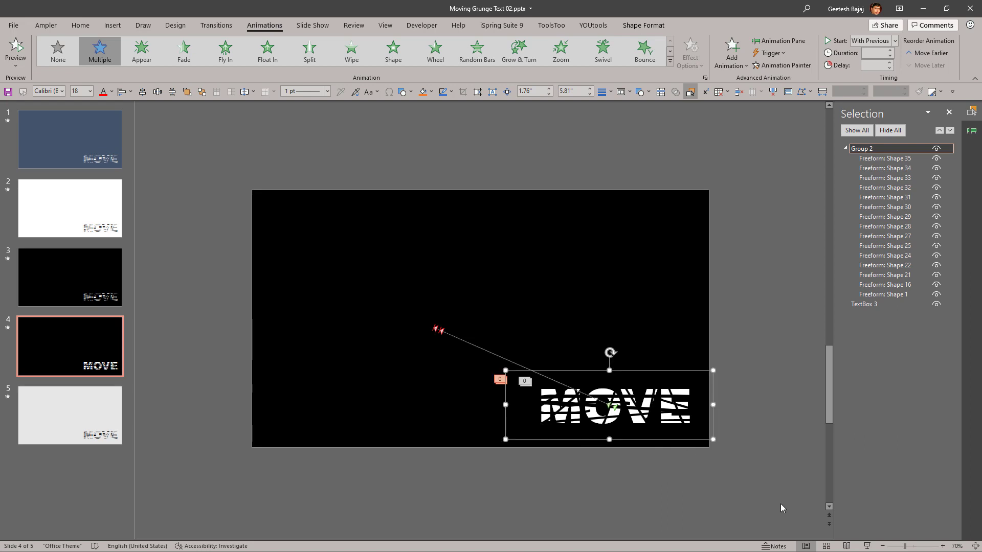
Step: Show the slide's animation list, play slide 4 as a slide show, end it and play it again
click(971, 131)
click(905, 325)
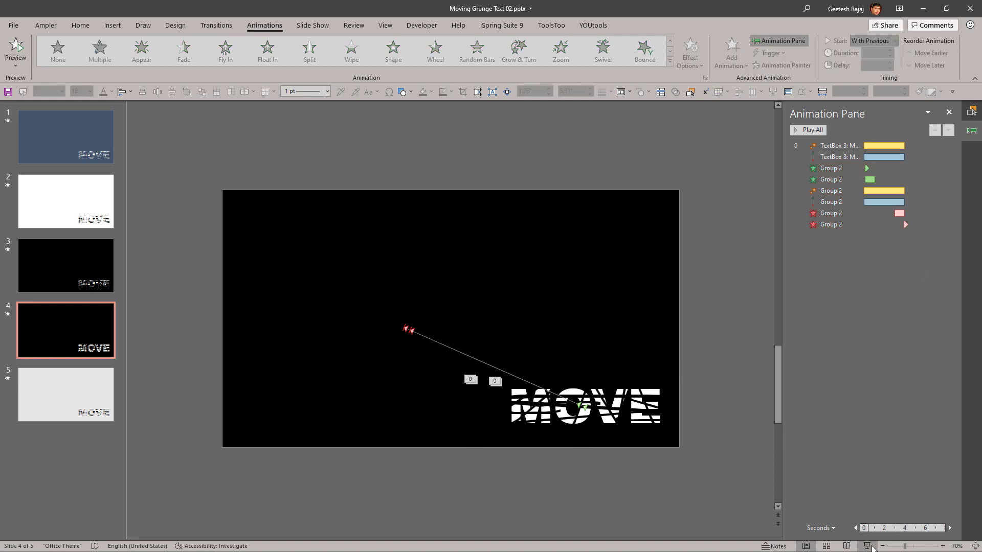
click(869, 547)
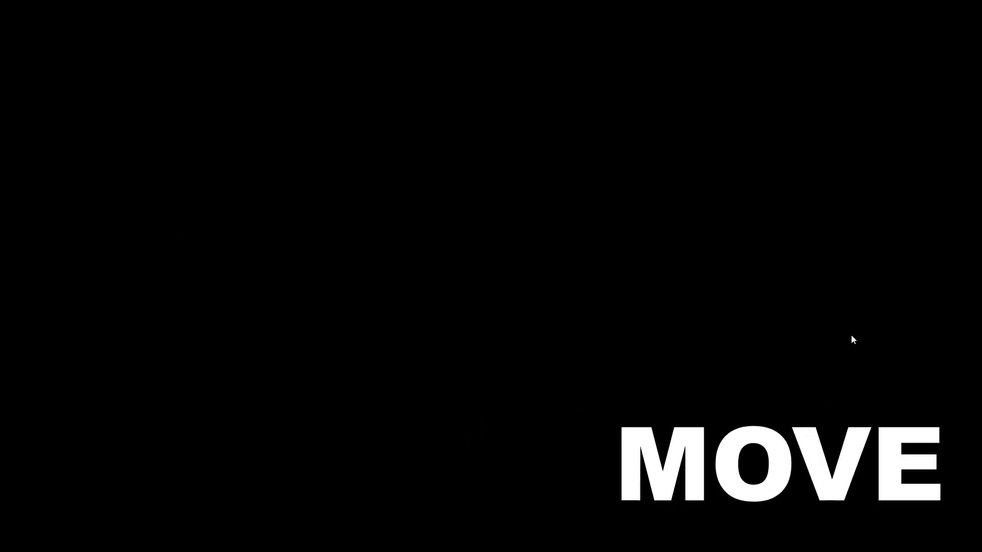
key(Escape)
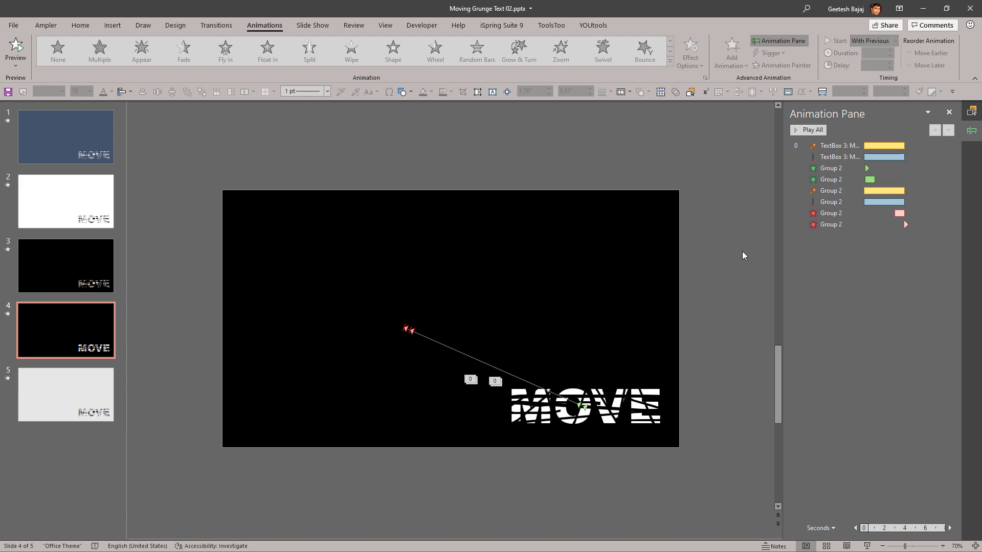
key(shift+F5)
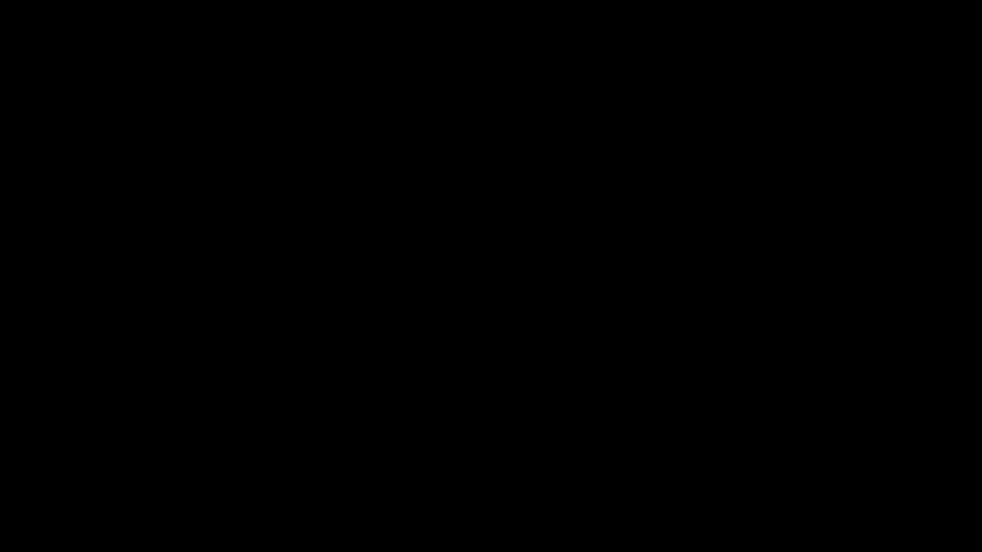